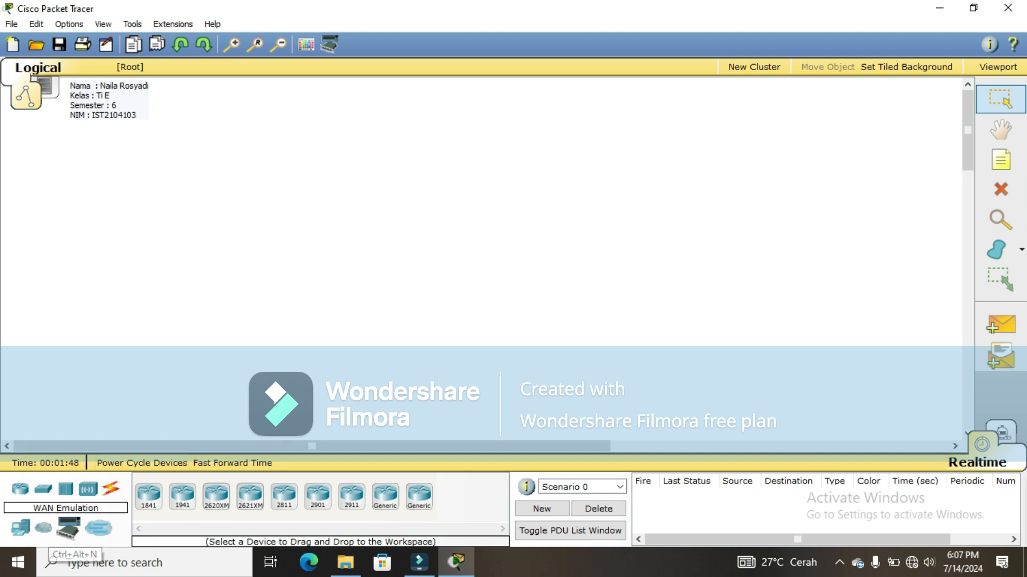
# Step: Place a generic Cloud and a DSL modem at the left of the workspace
pyautogui.click(45, 529)
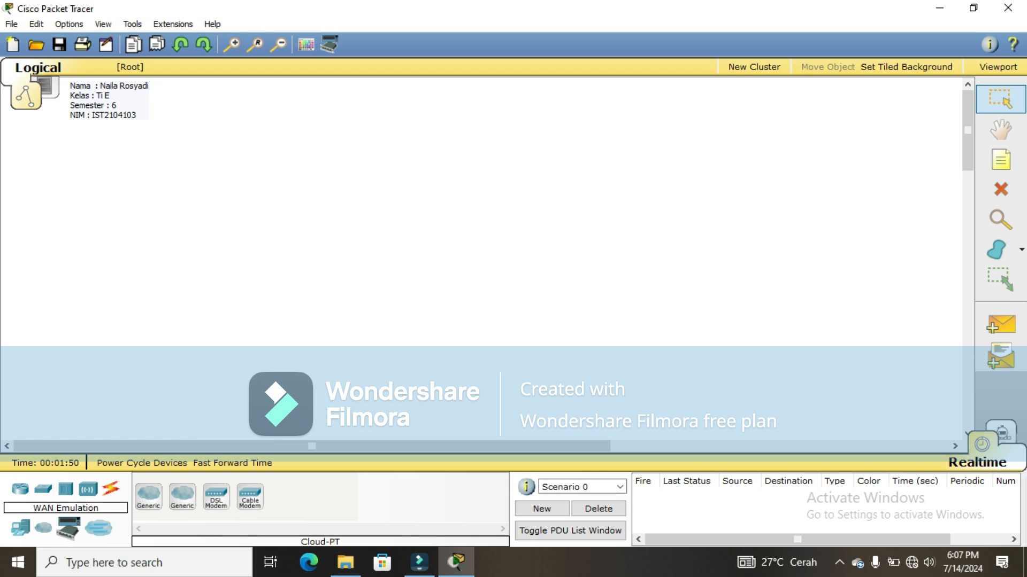
pyautogui.click(148, 496)
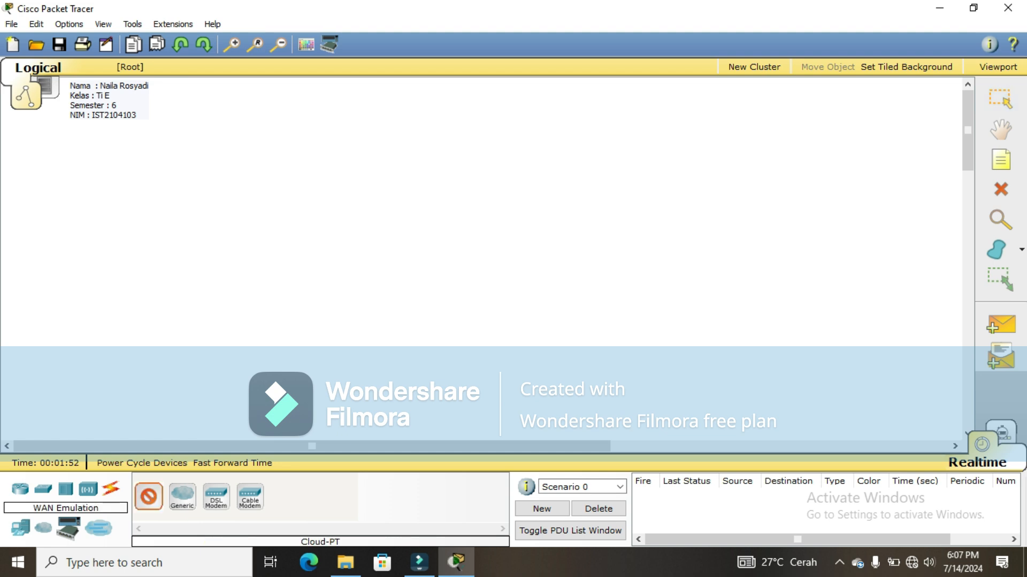
pyautogui.click(29, 243)
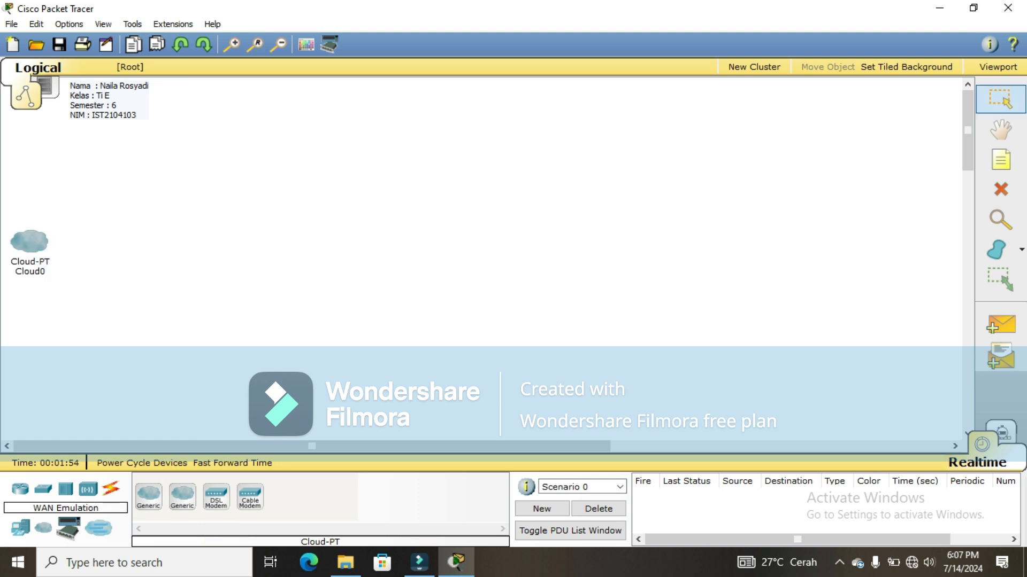
pyautogui.click(216, 496)
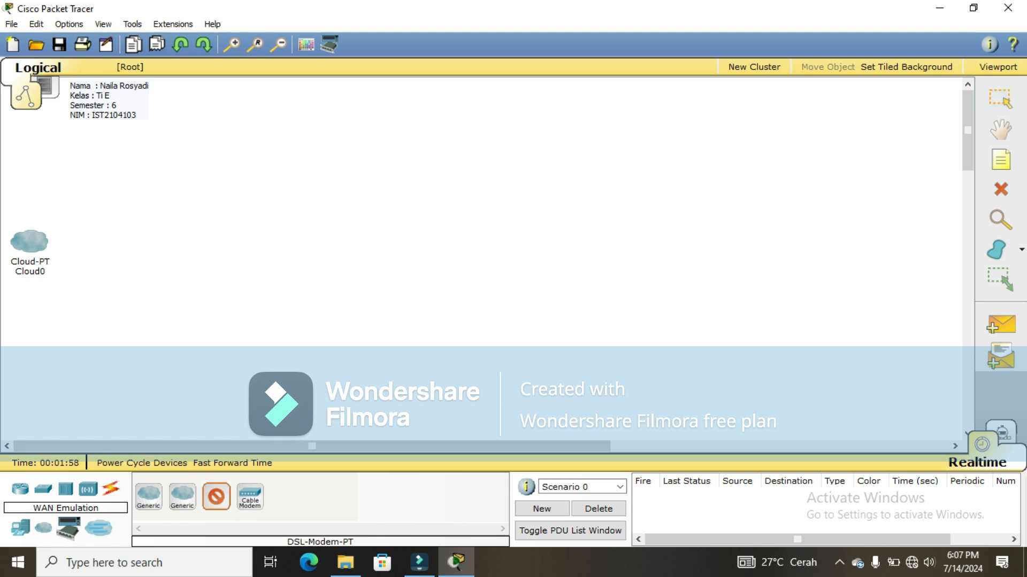
pyautogui.click(116, 247)
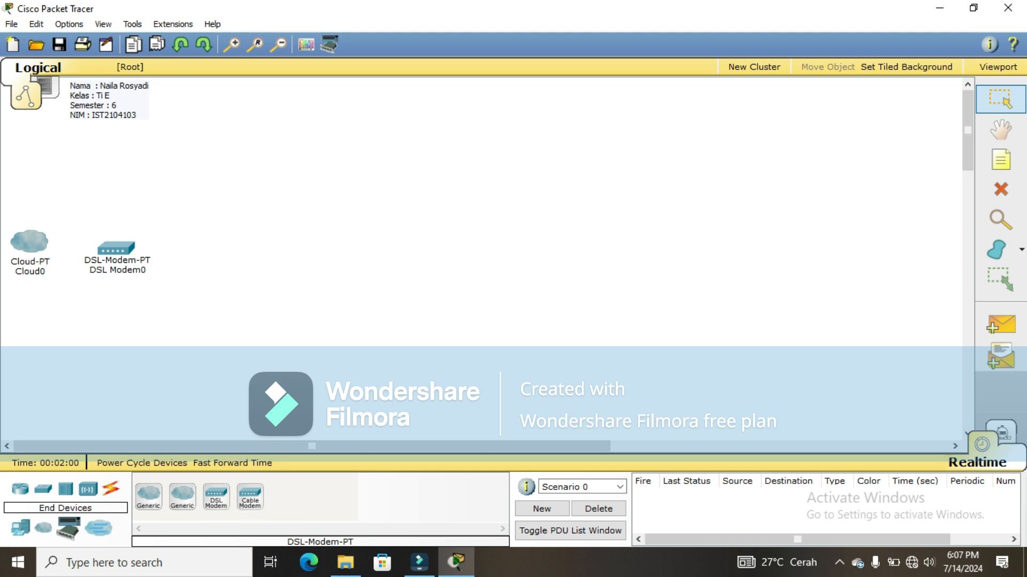
# Step: Place an 1841 router and two generic switches to the right of the modem
pyautogui.click(20, 489)
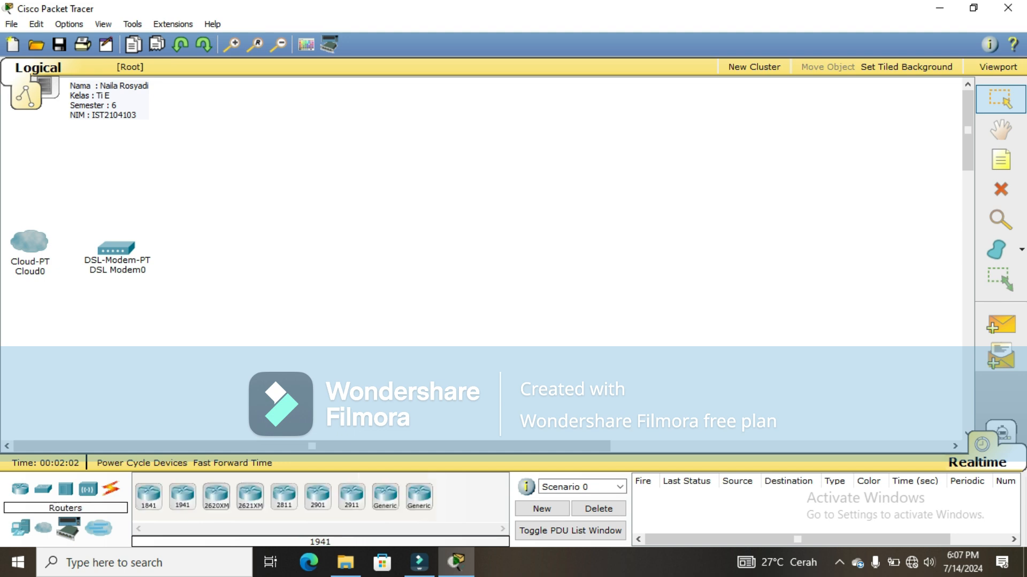
pyautogui.click(149, 496)
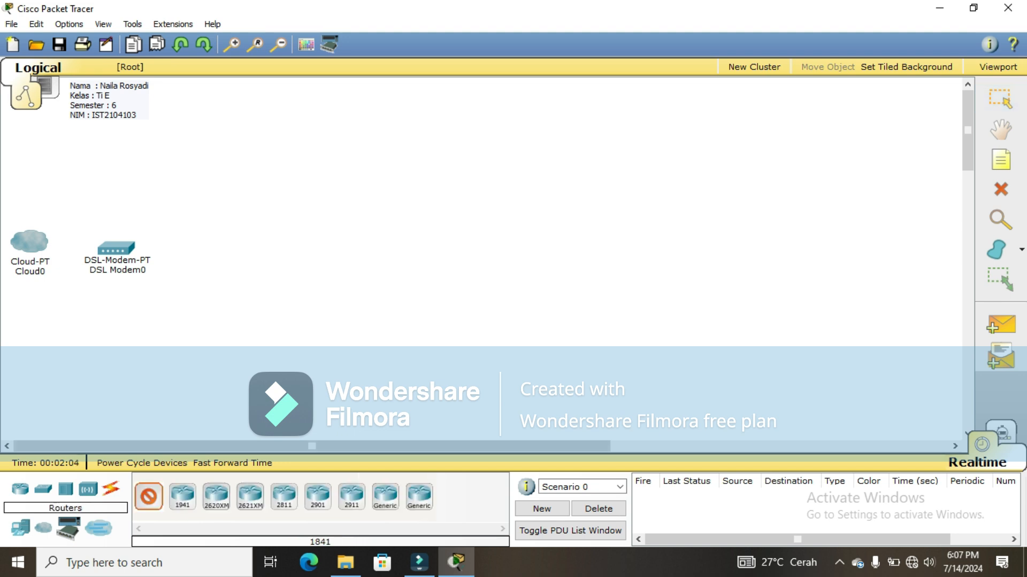
pyautogui.click(221, 254)
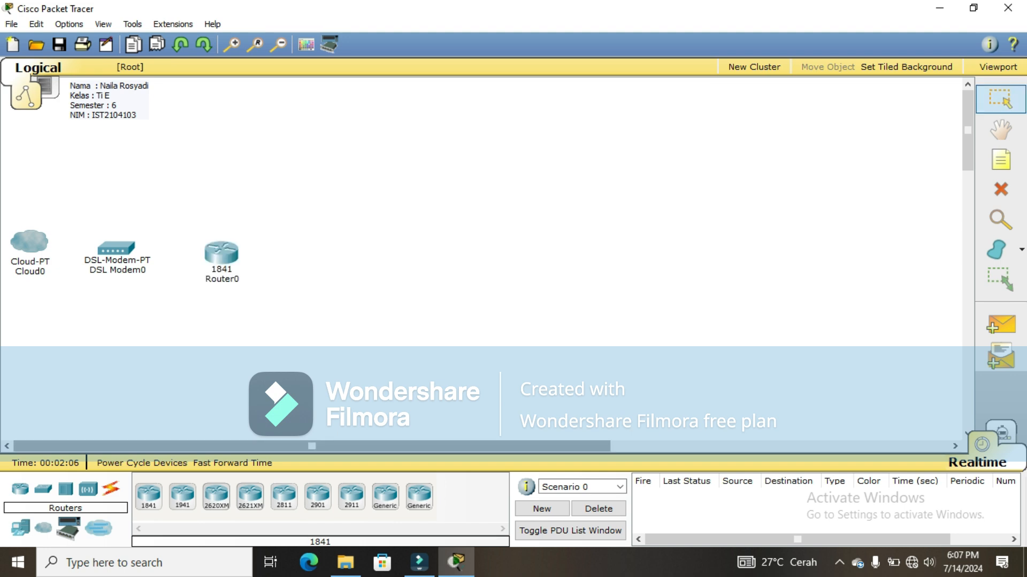
pyautogui.click(42, 489)
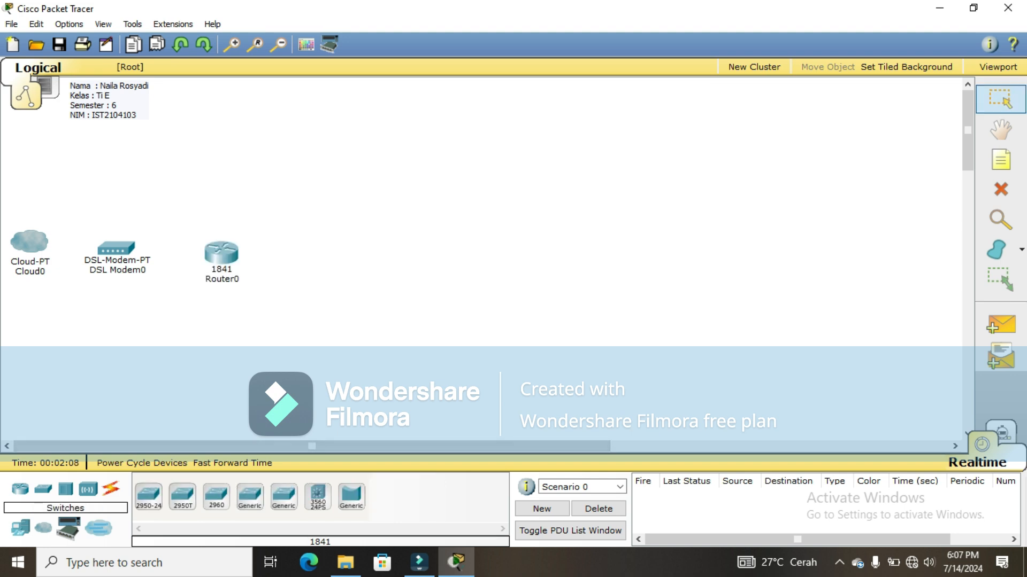
pyautogui.click(250, 497)
pyautogui.click(397, 256)
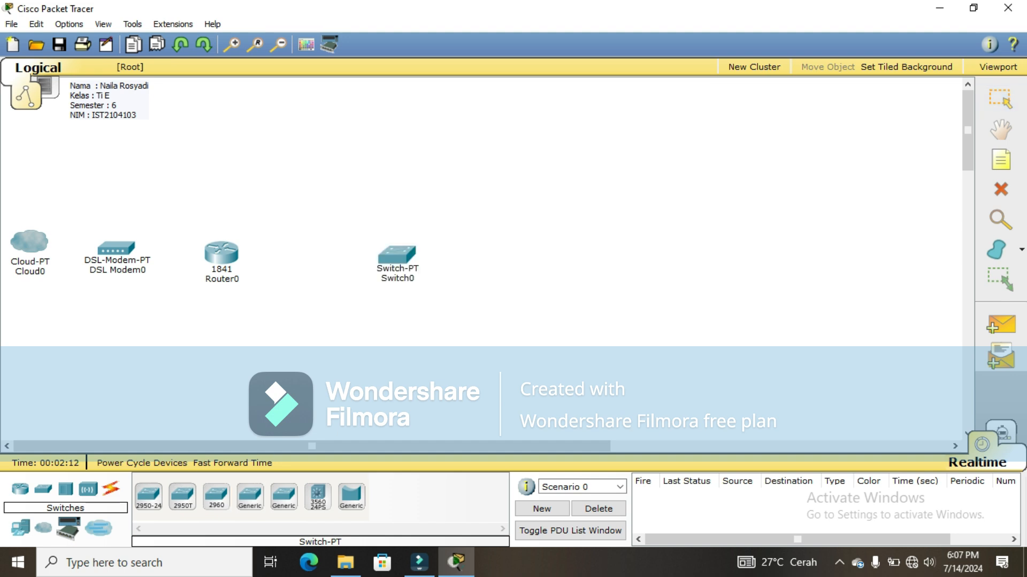
pyautogui.click(250, 496)
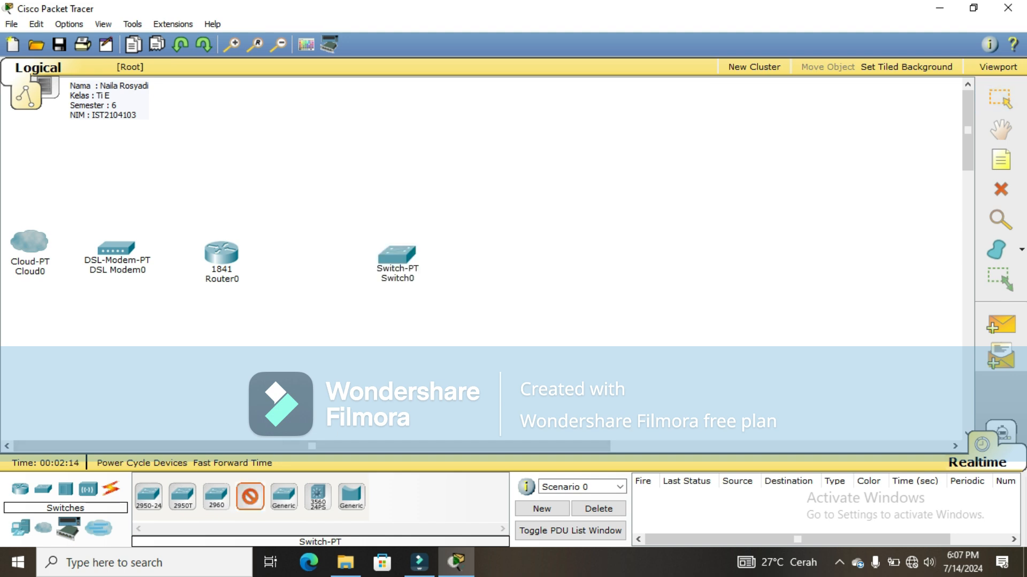
pyautogui.click(489, 256)
# Step: Align Cloud0, DSL Modem0, Router0, Switch0 and Switch1 into one level row
pyautogui.moveTo(488, 255); pyautogui.dragTo(587, 247)
pyautogui.moveTo(397, 255); pyautogui.dragTo(397, 242)
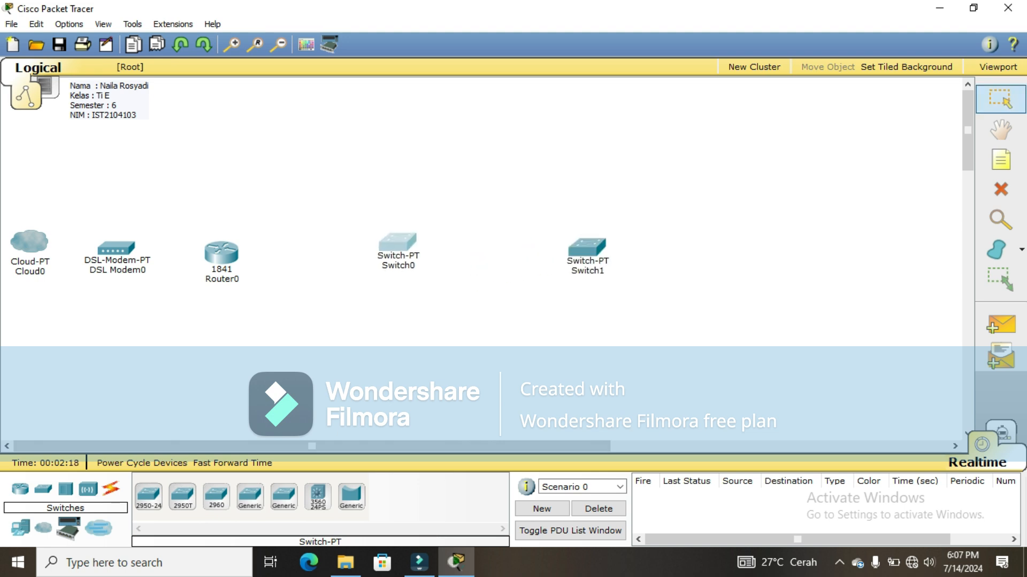
pyautogui.moveTo(221, 253); pyautogui.dragTo(226, 239)
pyautogui.moveTo(116, 248); pyautogui.dragTo(117, 238)
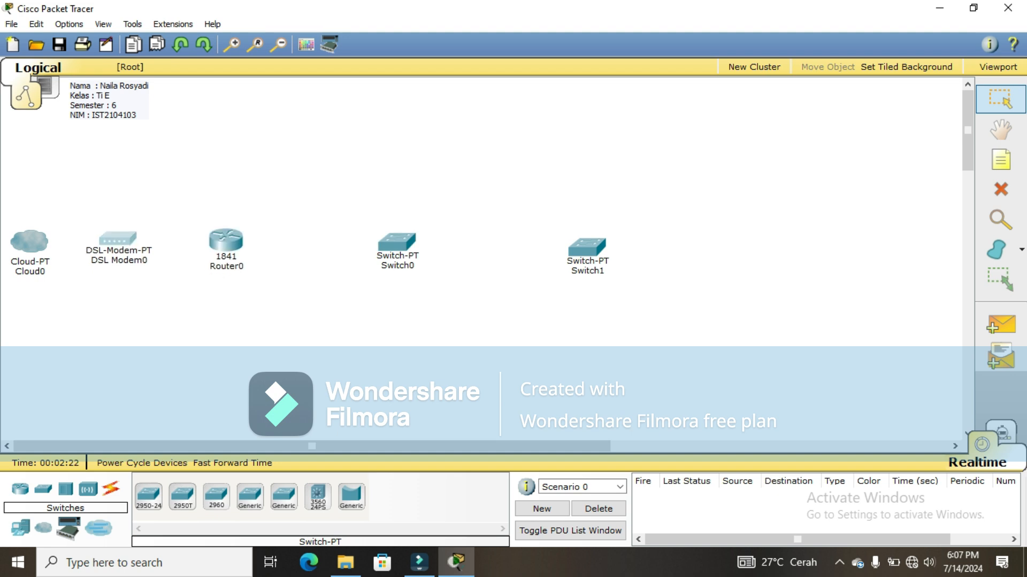
pyautogui.moveTo(29, 242); pyautogui.dragTo(29, 237)
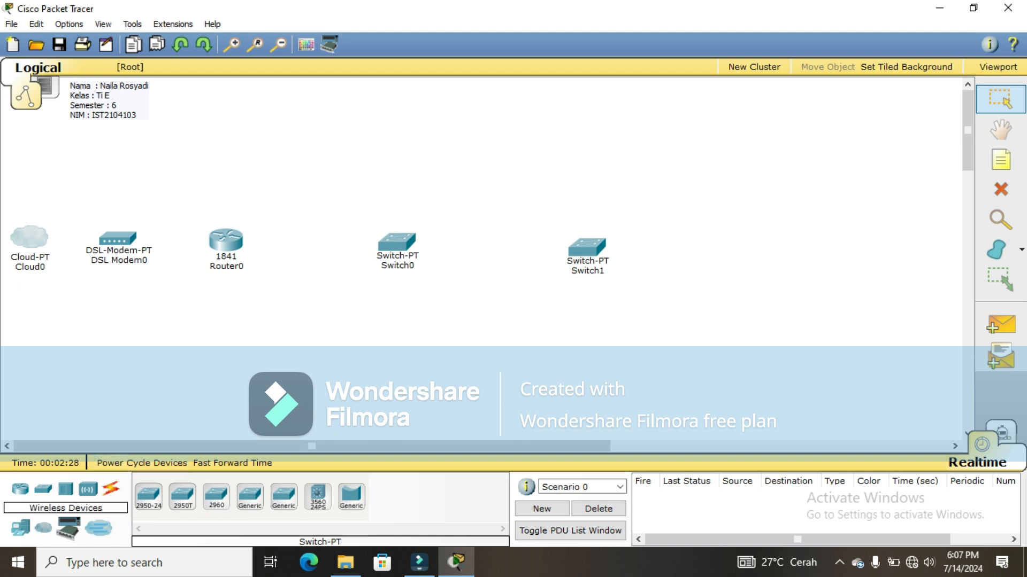
# Step: Place an access point below Switch0
pyautogui.click(88, 489)
pyautogui.click(149, 496)
pyautogui.click(400, 327)
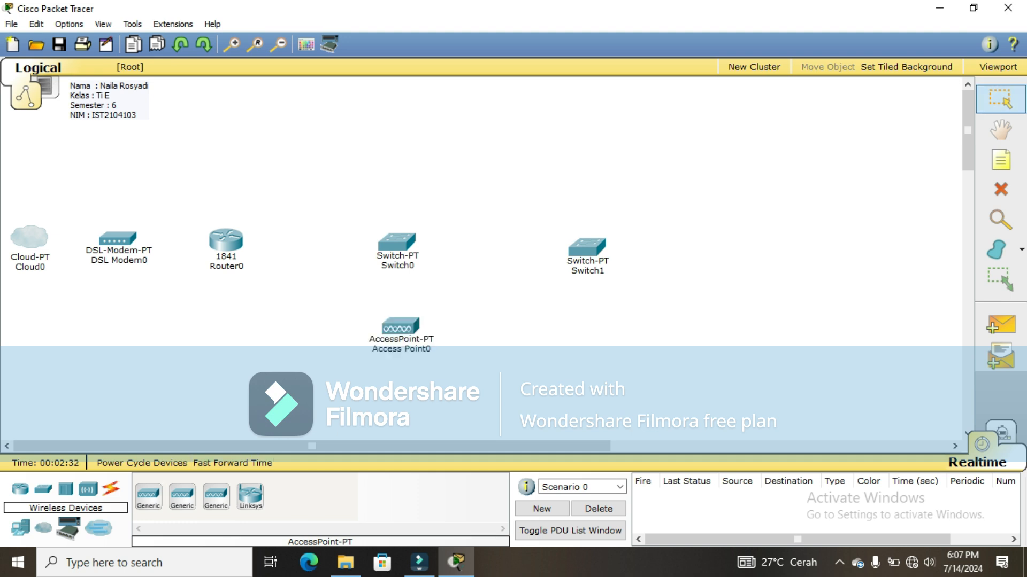
pyautogui.moveTo(401, 326); pyautogui.dragTo(395, 328)
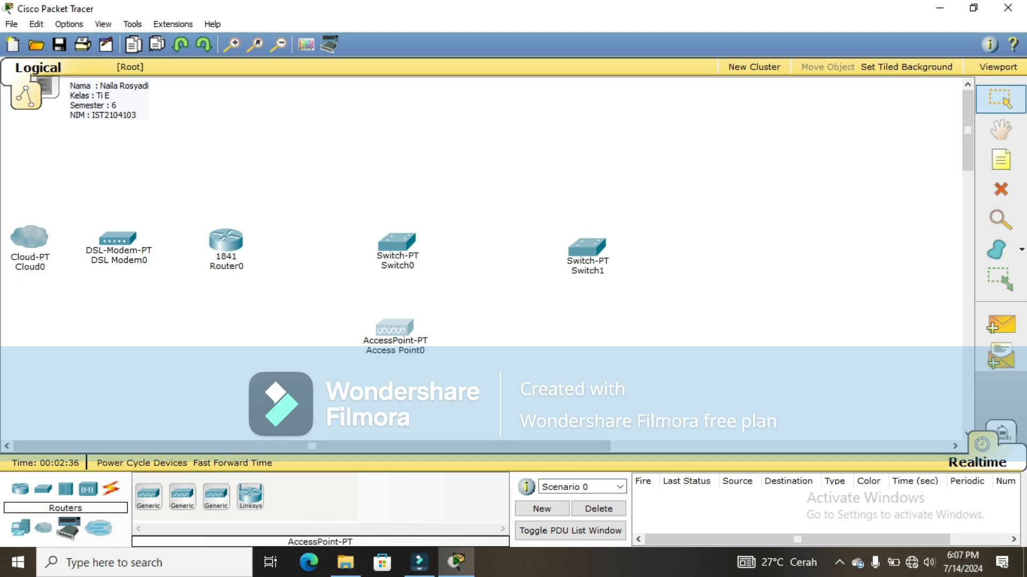
# Step: Place two servers side by side above the router
pyautogui.click(20, 528)
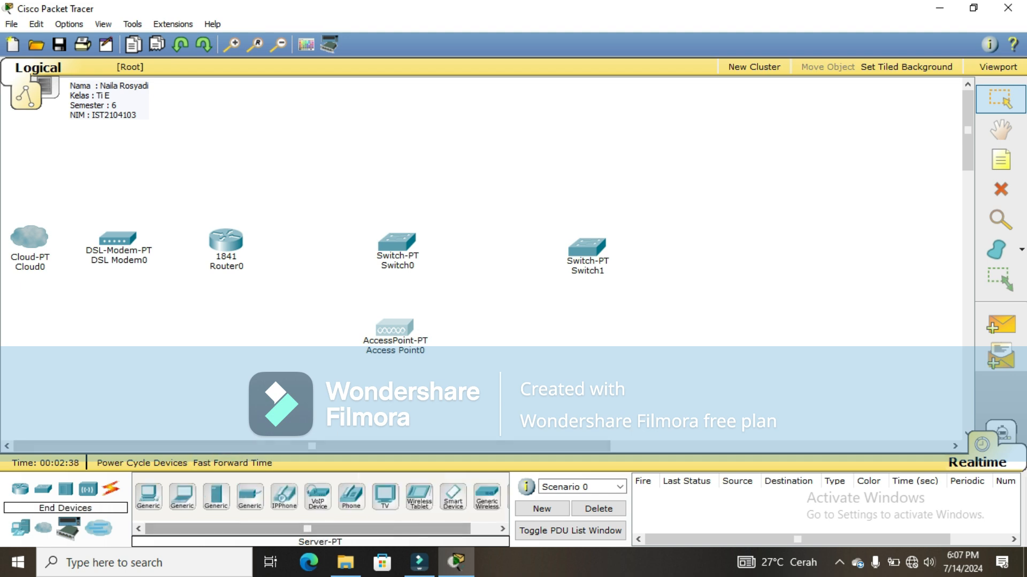
pyautogui.click(216, 496)
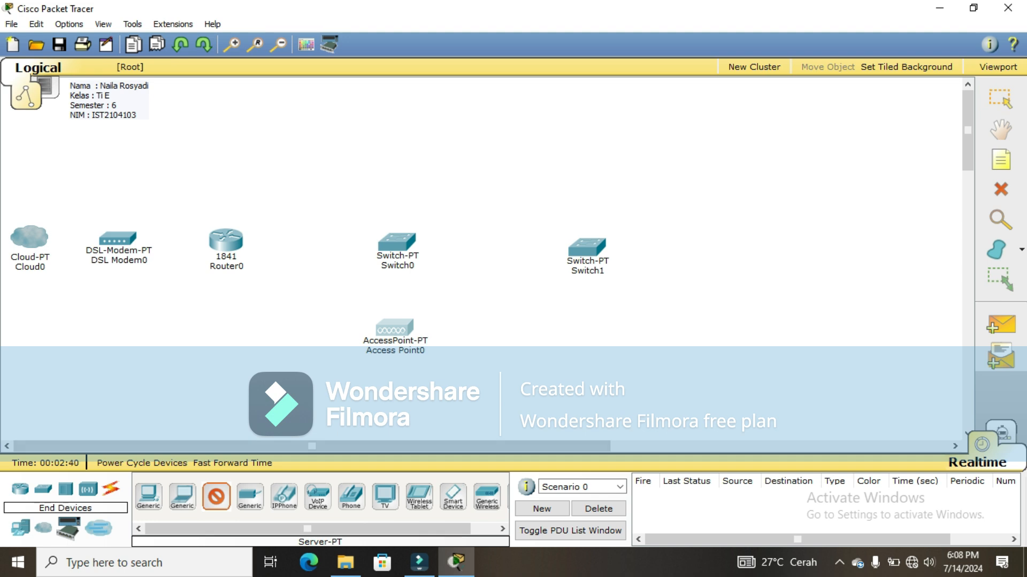
pyautogui.click(251, 136)
pyautogui.click(216, 496)
pyautogui.click(313, 134)
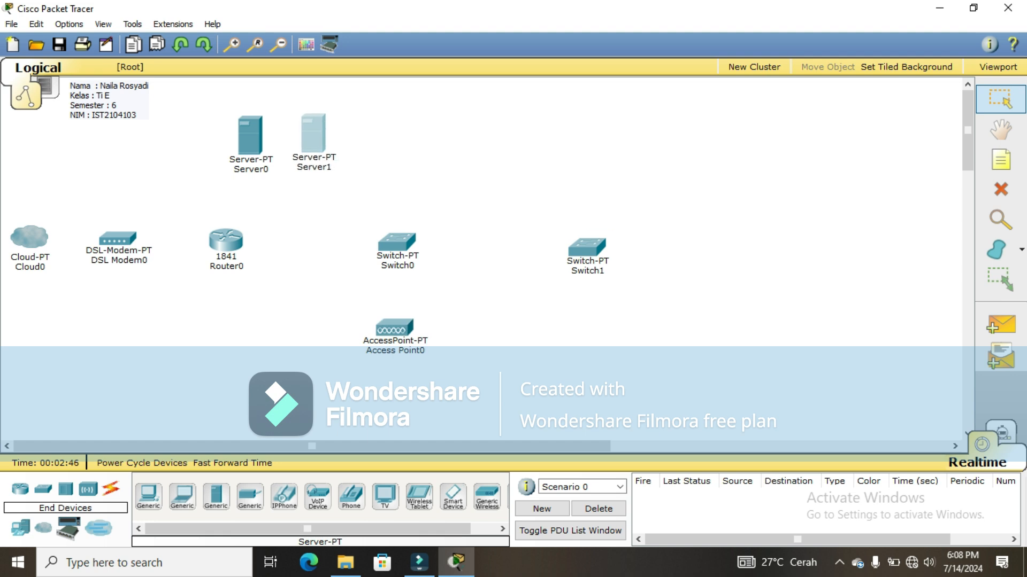
# Step: Place a PC right of the servers with a printer beside it
pyautogui.click(149, 496)
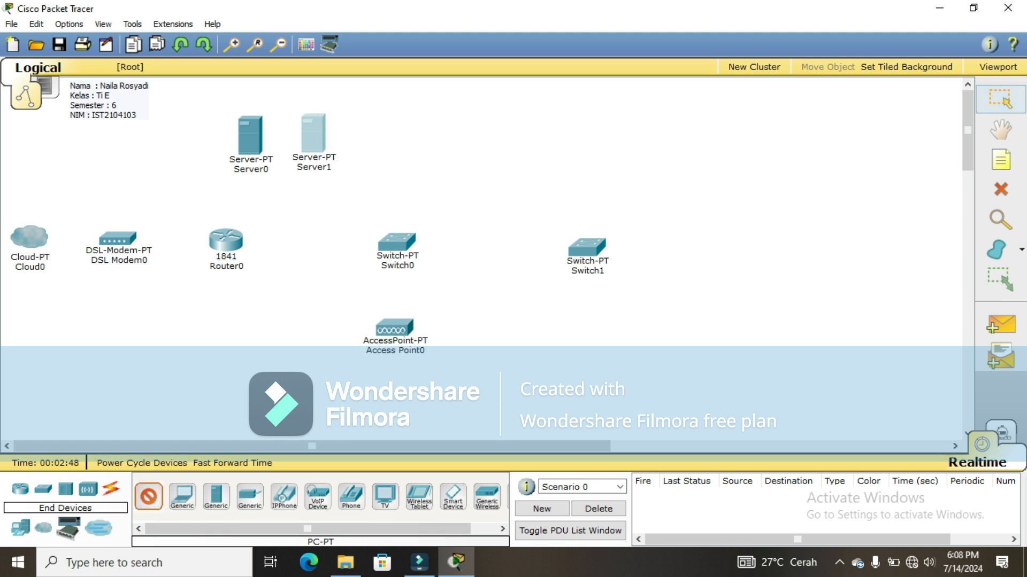
pyautogui.click(475, 140)
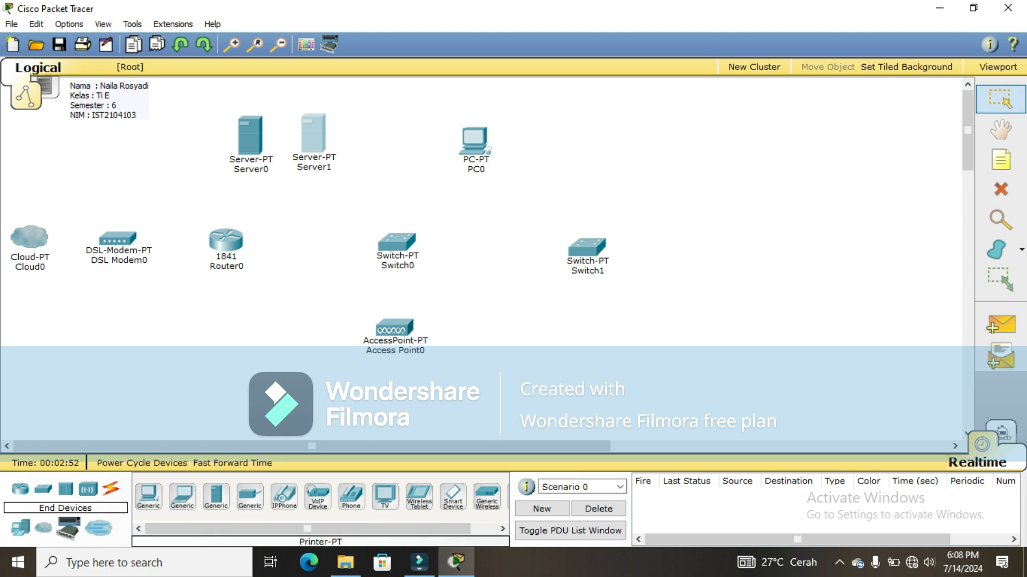
pyautogui.click(250, 497)
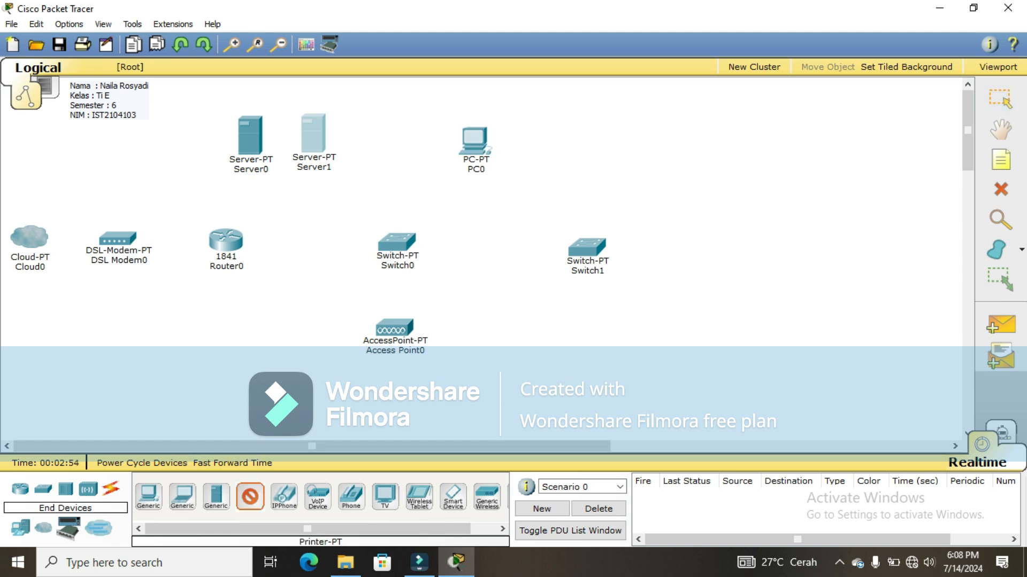
pyautogui.click(448, 154)
pyautogui.moveTo(448, 154); pyautogui.dragTo(437, 156)
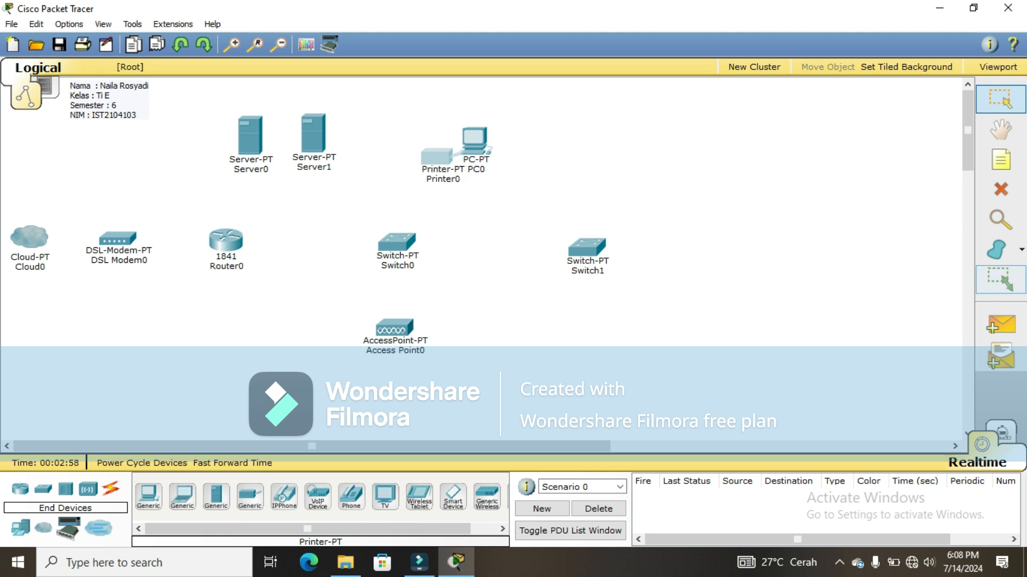
# Step: Draw a rectangle around PC0 and Printer0
pyautogui.click(1020, 249)
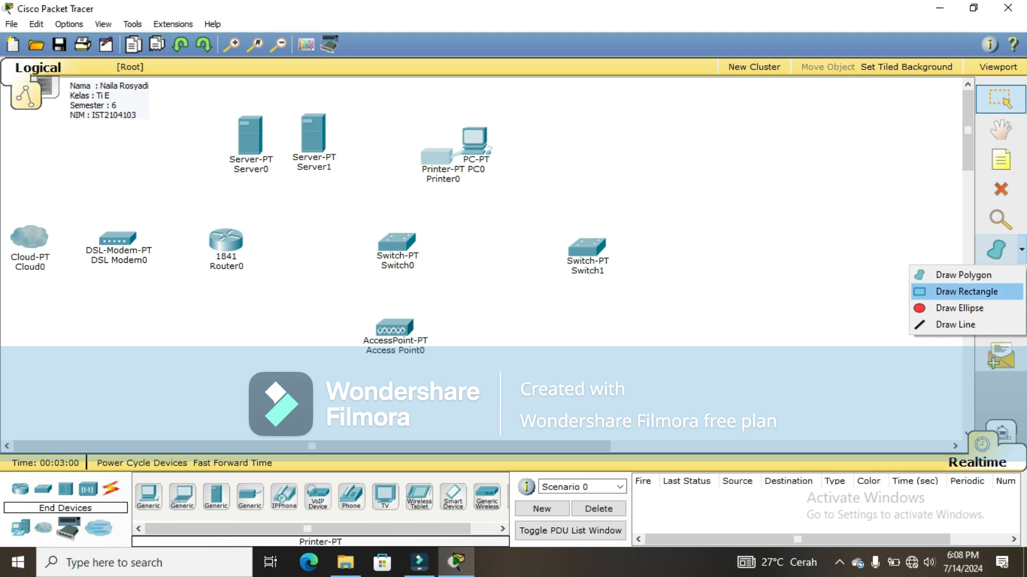
pyautogui.click(967, 291)
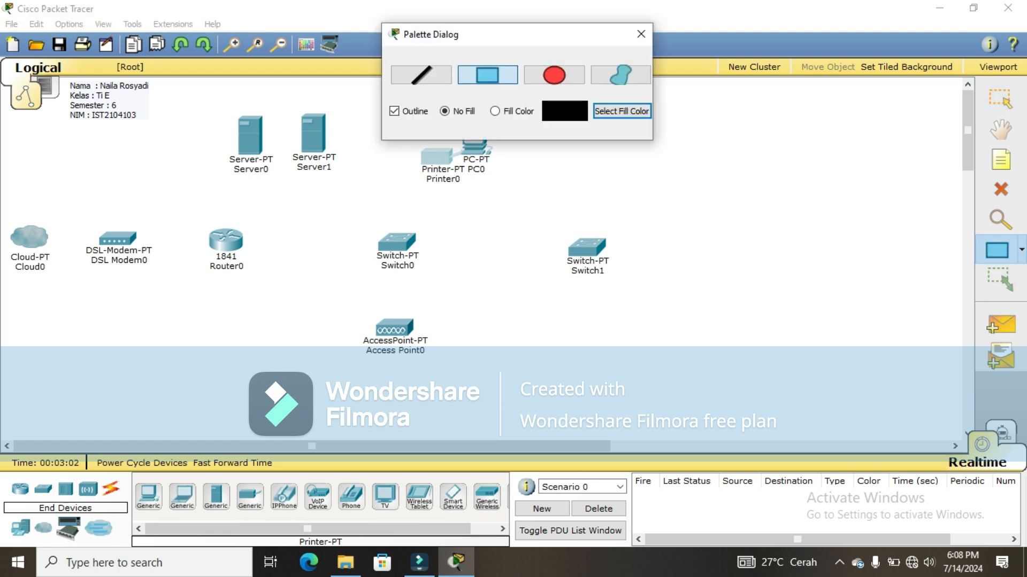
pyautogui.moveTo(385, 185)
pyautogui.mouseDown()
pyautogui.moveTo(401, 165)
pyautogui.moveTo(523, 126)
pyautogui.mouseUp()
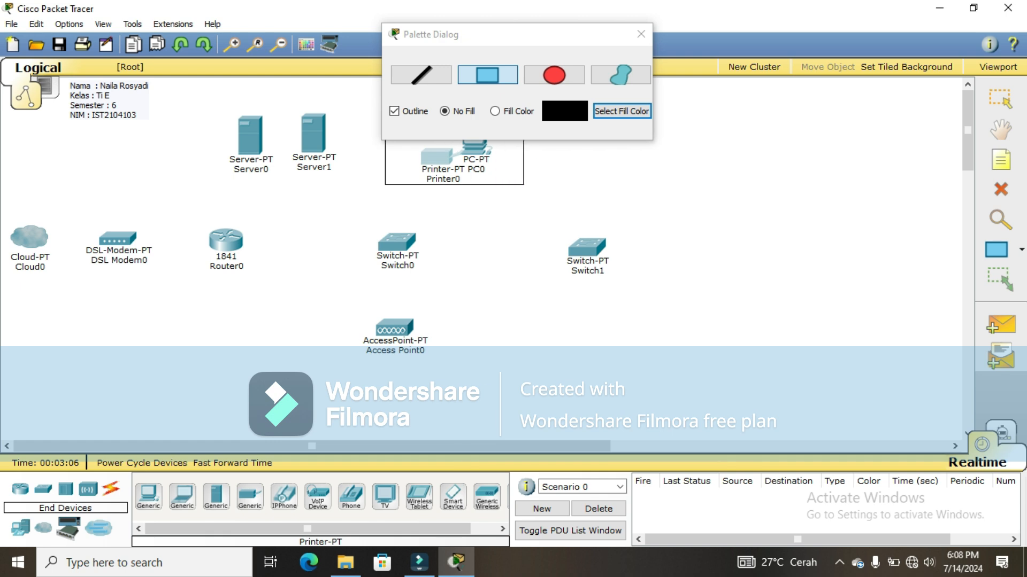
pyautogui.click(640, 34)
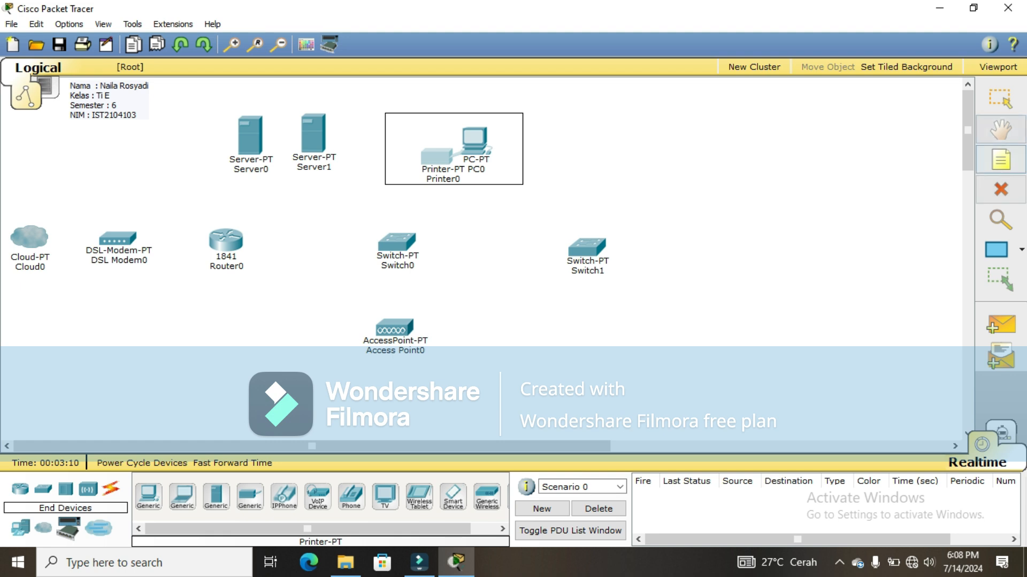
pyautogui.click(1000, 99)
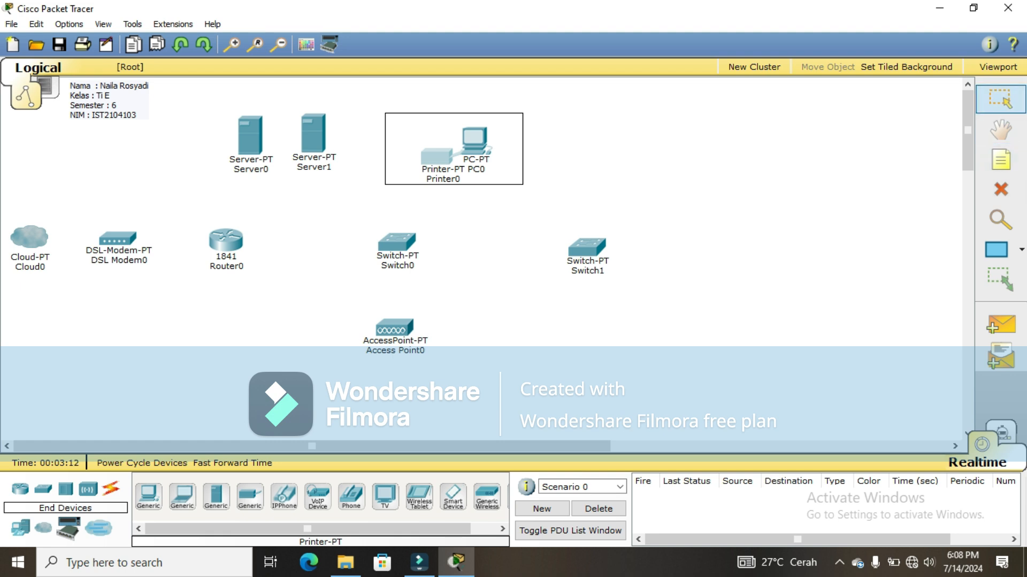
pyautogui.moveTo(436, 157); pyautogui.dragTo(457, 154)
pyautogui.press('Escape')
# Step: Add the note 'RUANG TU' at the rectangle's top left
pyautogui.click(1000, 160)
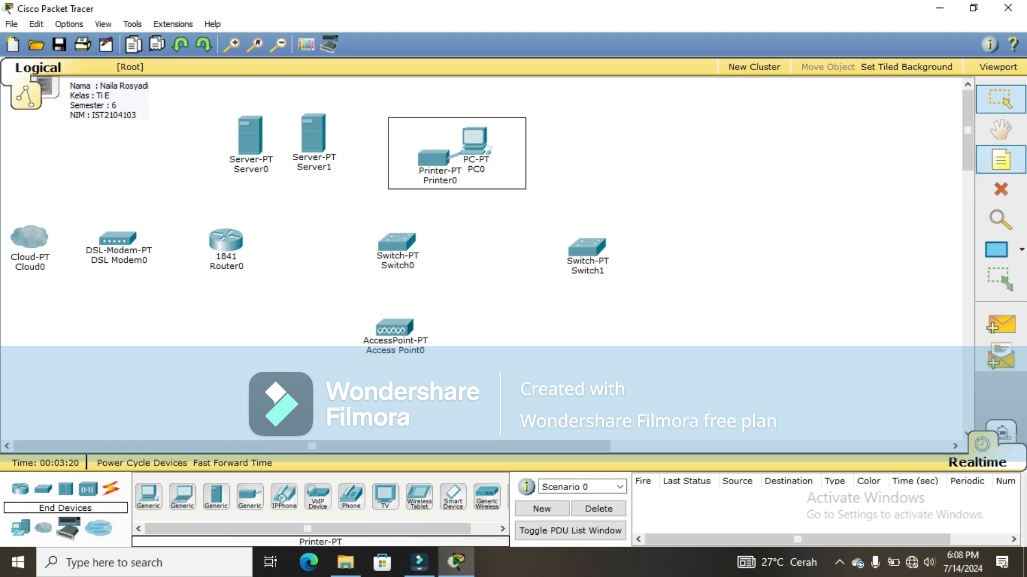
pyautogui.click(400, 124)
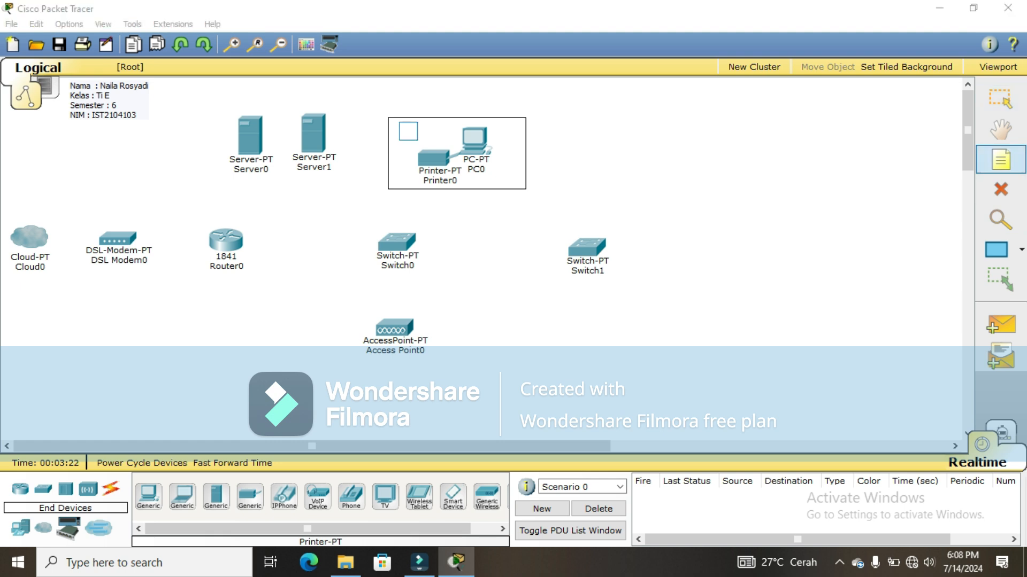
pyautogui.write('RUANG ')
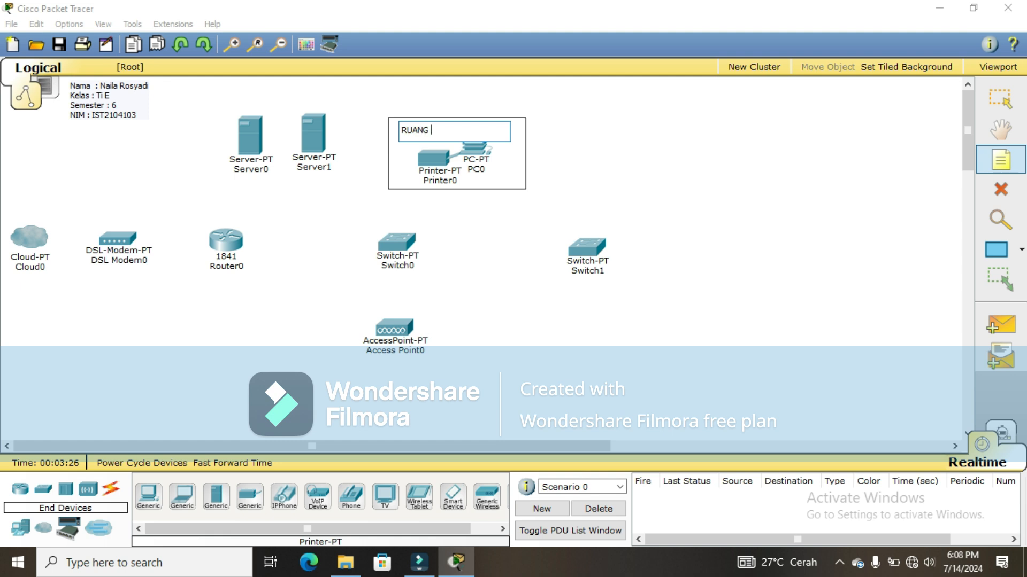
pyautogui.write('TU')
pyautogui.press('Escape')
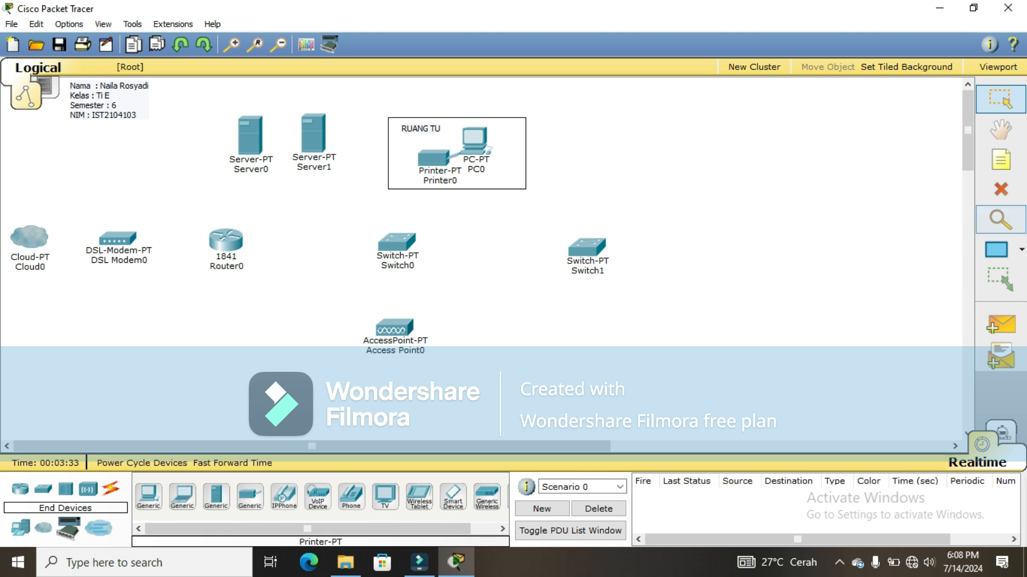
# Step: Place PC1, PC2 and PC3 in a column right of Switch1
pyautogui.click(149, 496)
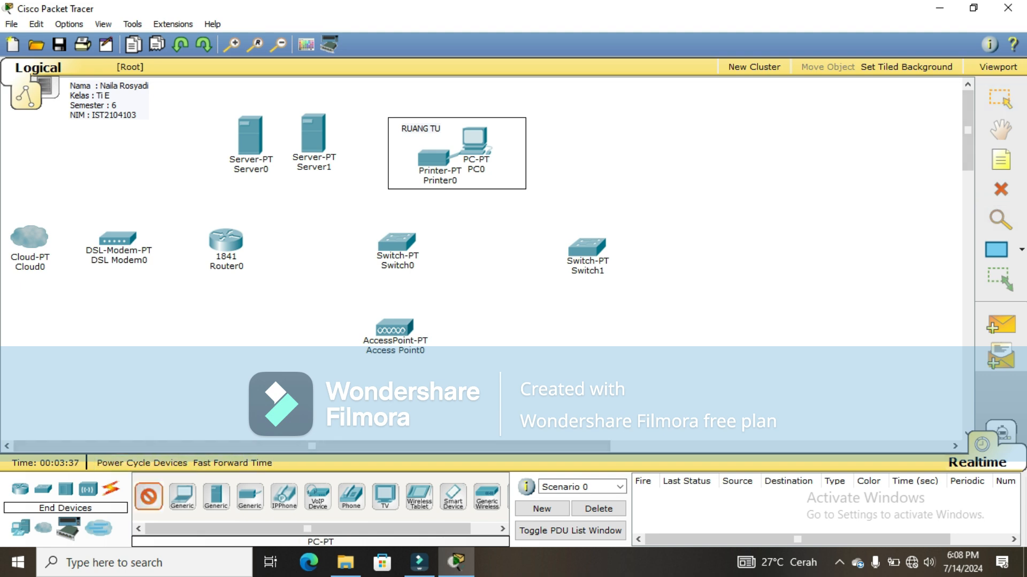
pyautogui.click(638, 195)
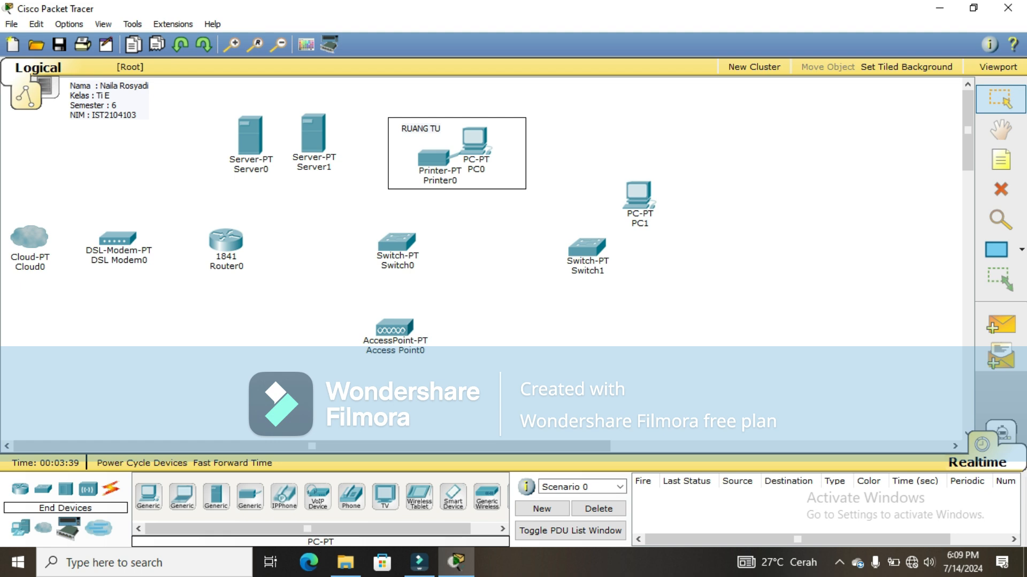
pyautogui.moveTo(639, 195); pyautogui.dragTo(659, 194)
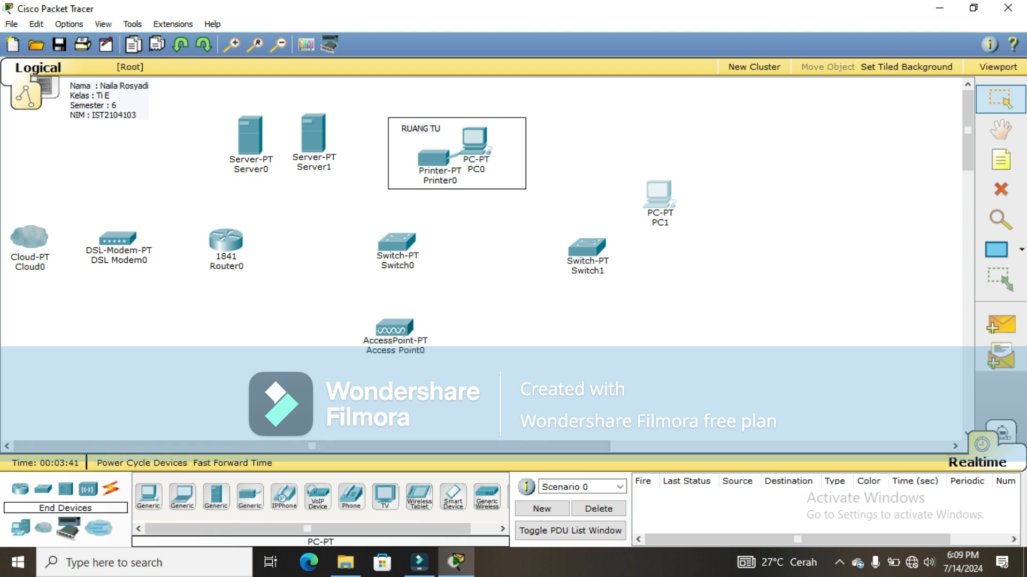
pyautogui.click(148, 496)
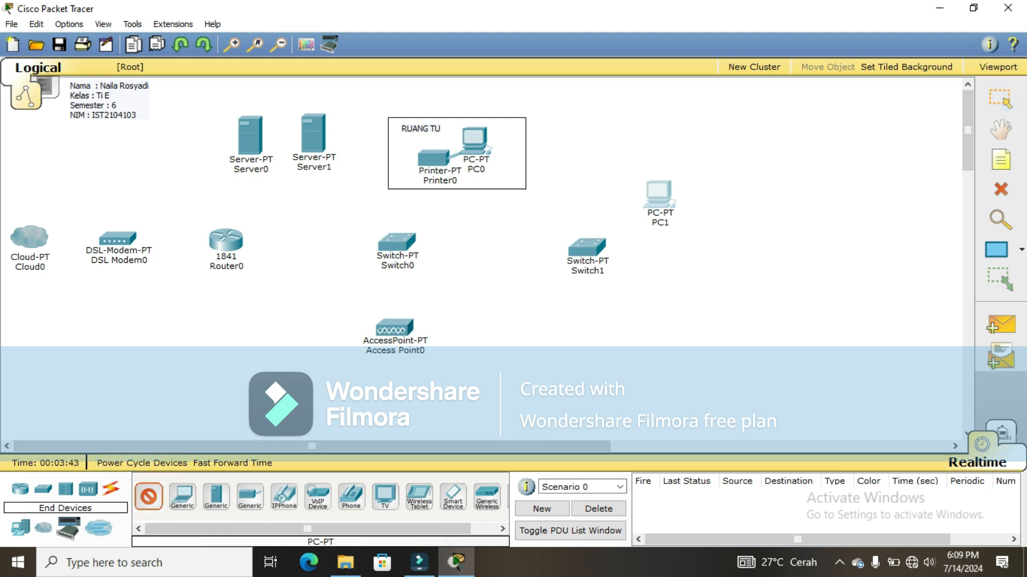
pyautogui.click(658, 241)
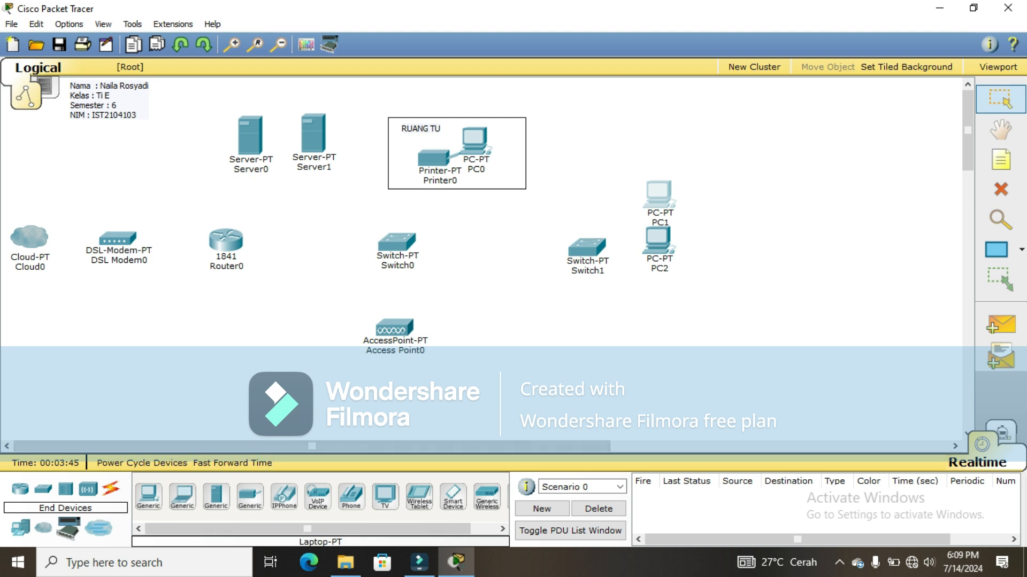
pyautogui.click(148, 496)
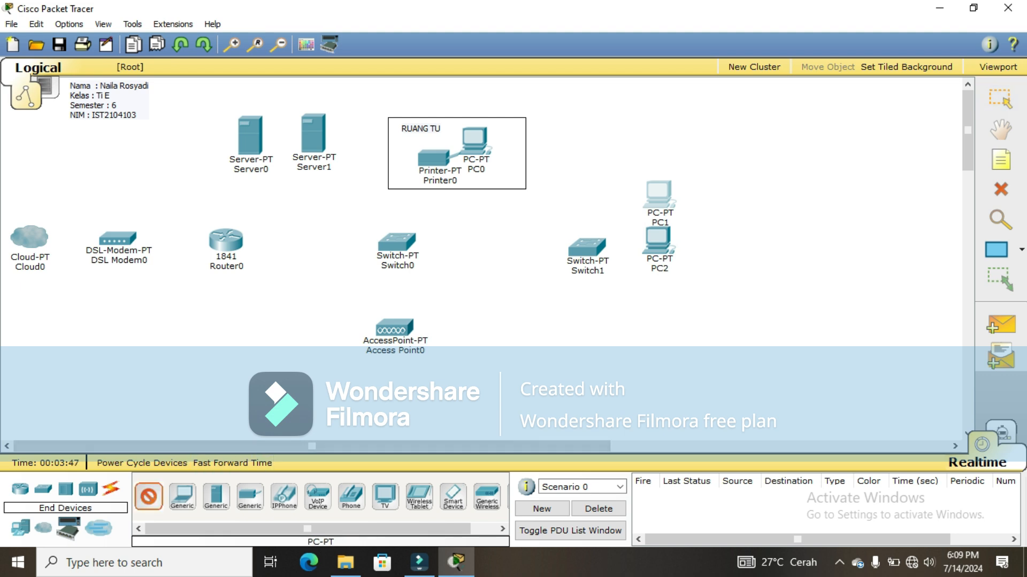
pyautogui.click(655, 288)
# Step: Place PC4, PC5 and PC6 as a second column
pyautogui.click(148, 496)
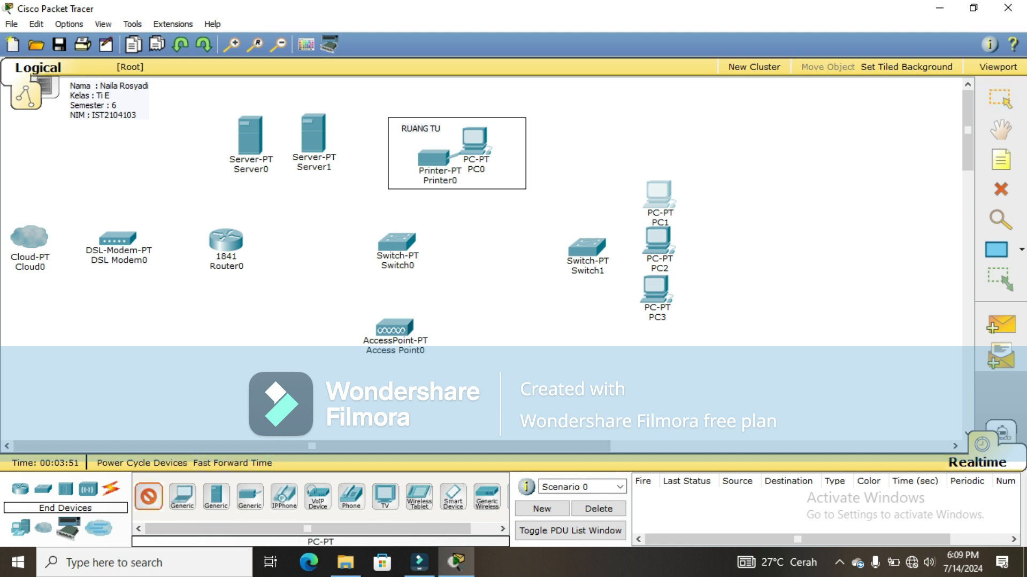
pyautogui.click(709, 188)
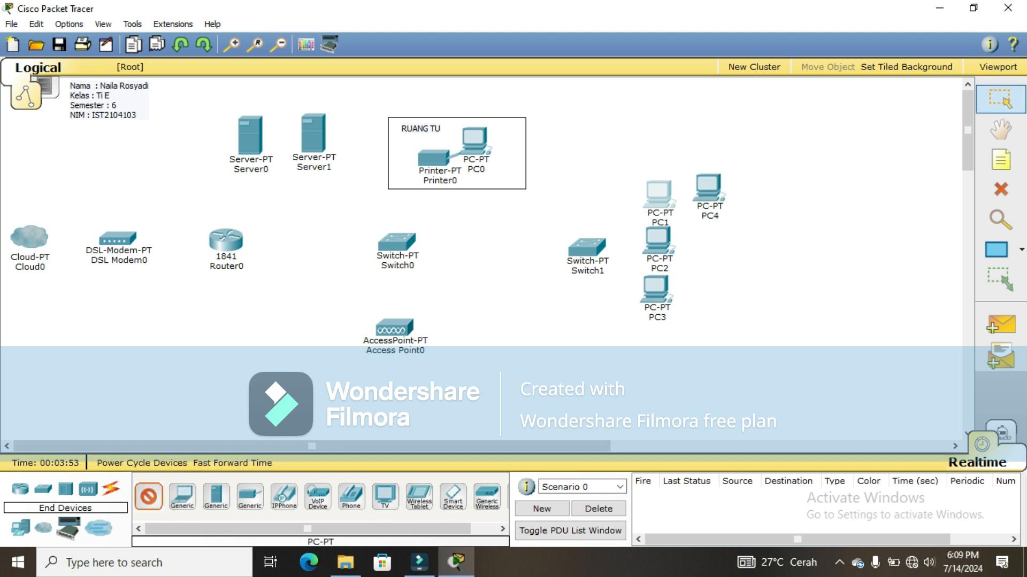
pyautogui.click(706, 244)
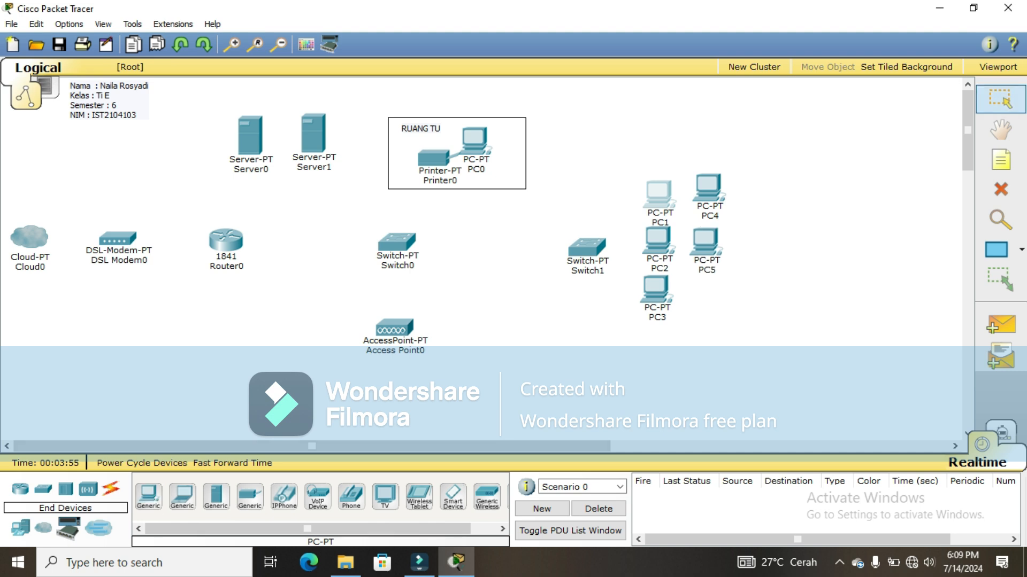
pyautogui.click(149, 497)
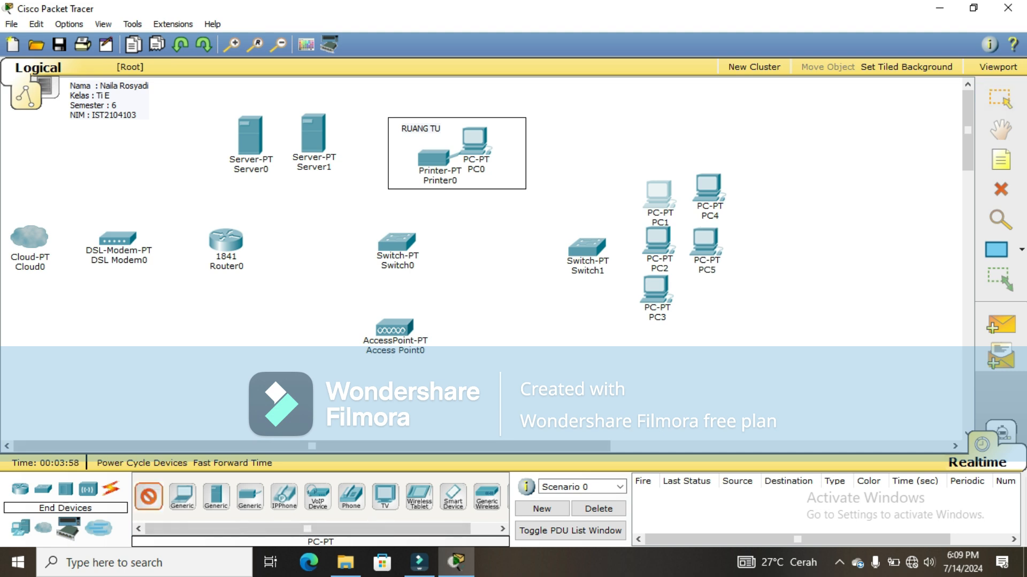
pyautogui.click(708, 296)
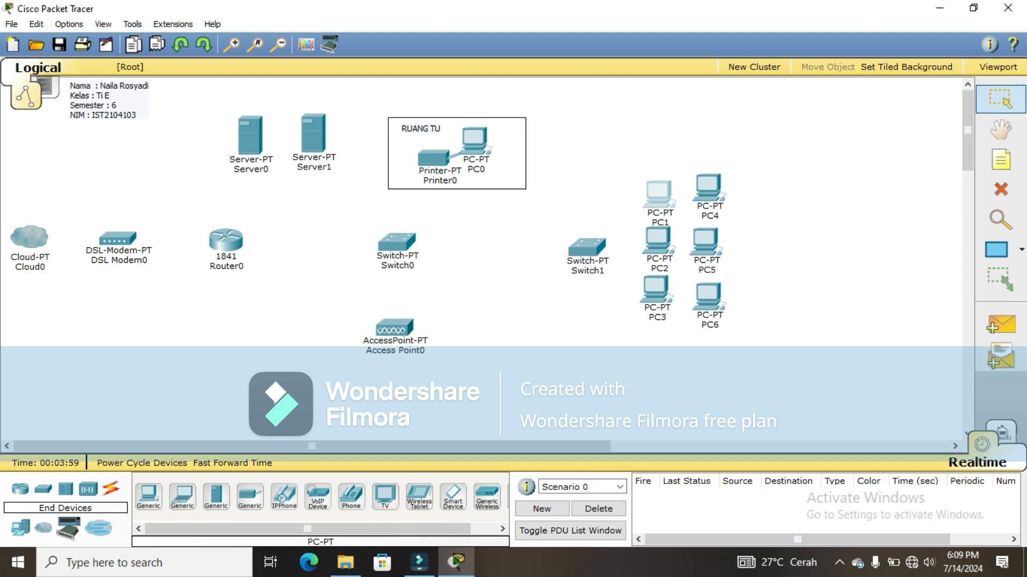
# Step: Place PC7, PC8 and PC9 as a third column
pyautogui.click(149, 497)
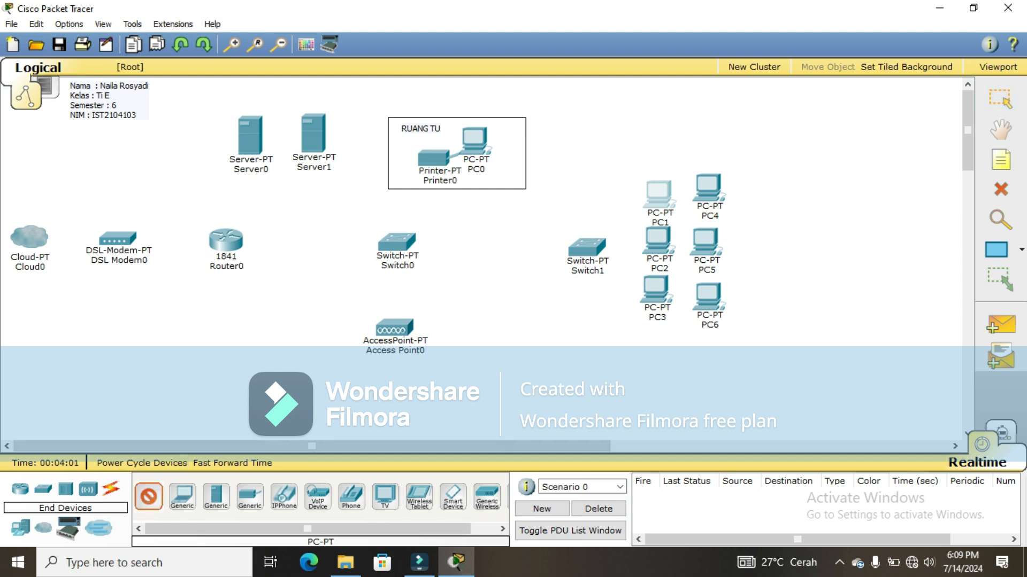
pyautogui.click(762, 188)
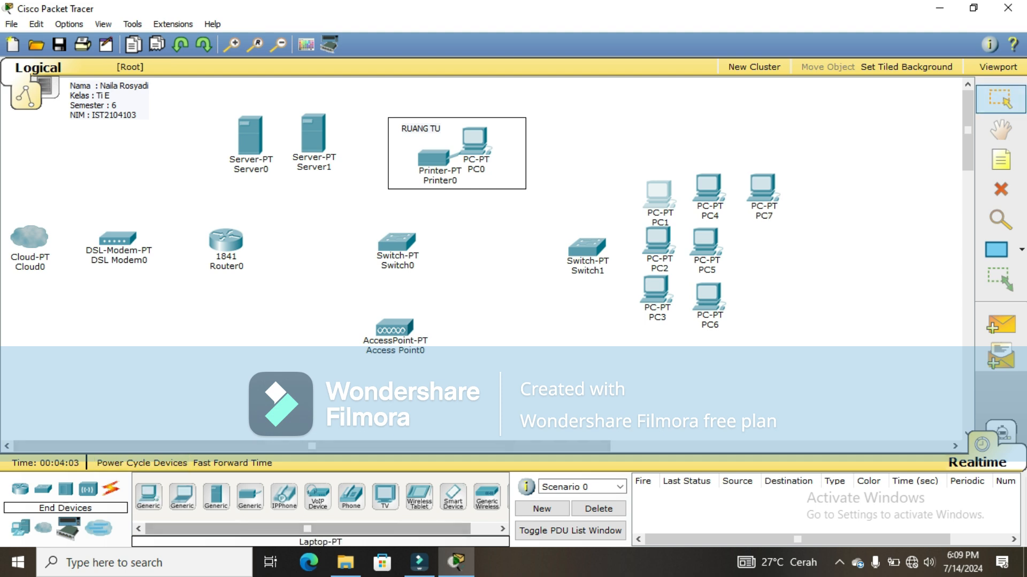
pyautogui.click(148, 497)
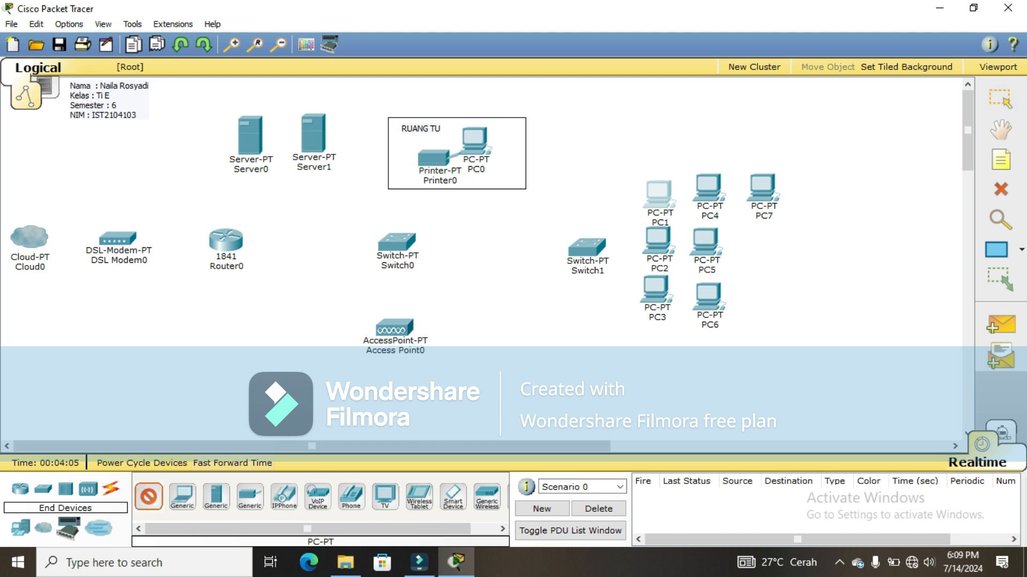
pyautogui.click(758, 240)
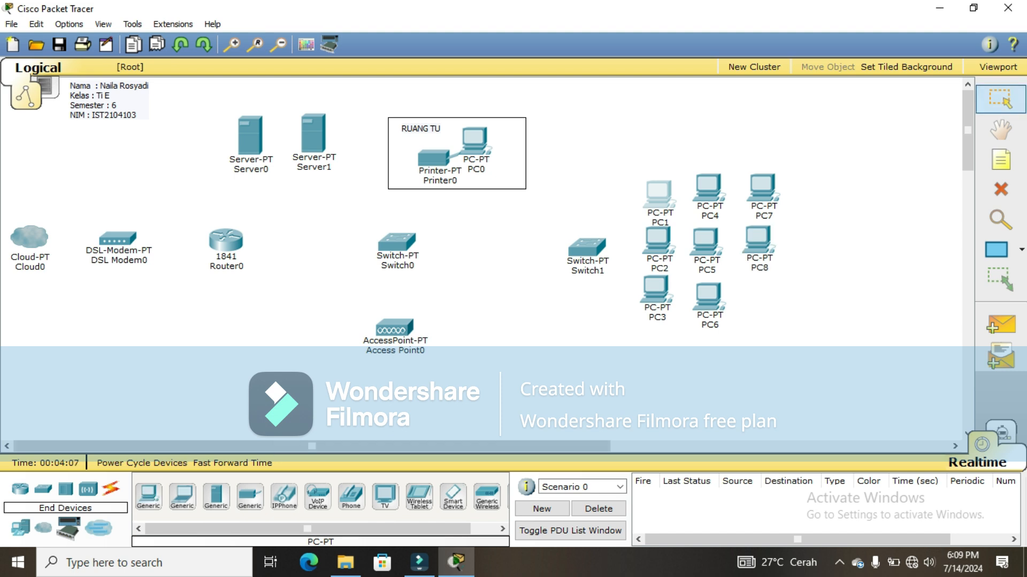
pyautogui.click(149, 496)
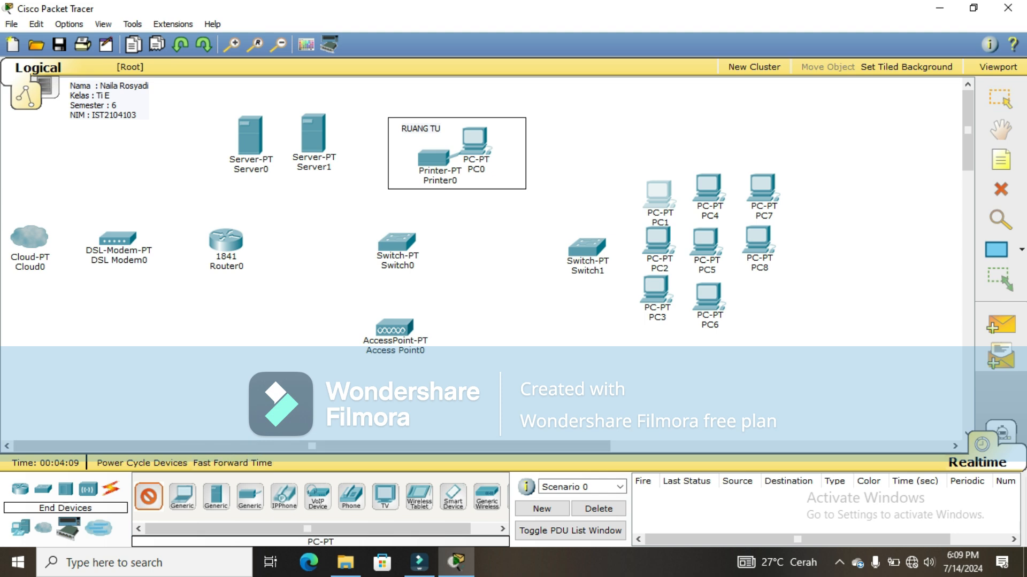
pyautogui.click(760, 300)
# Step: Line up PC1, PC3 and PC9 with their grid rows
pyautogui.moveTo(659, 194); pyautogui.dragTo(661, 189)
pyautogui.moveTo(655, 289); pyautogui.dragTo(657, 297)
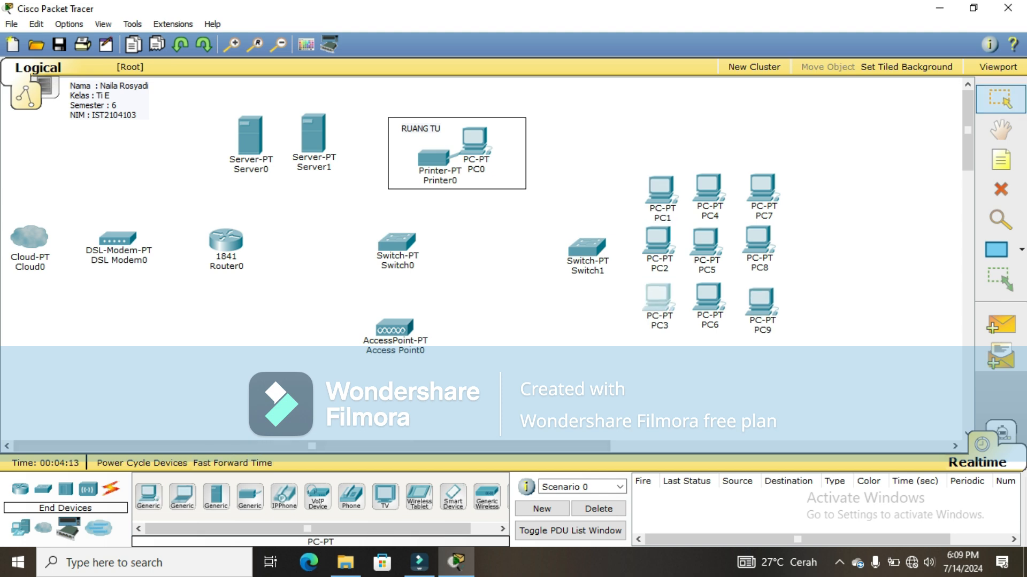
pyautogui.moveTo(760, 300); pyautogui.dragTo(756, 294)
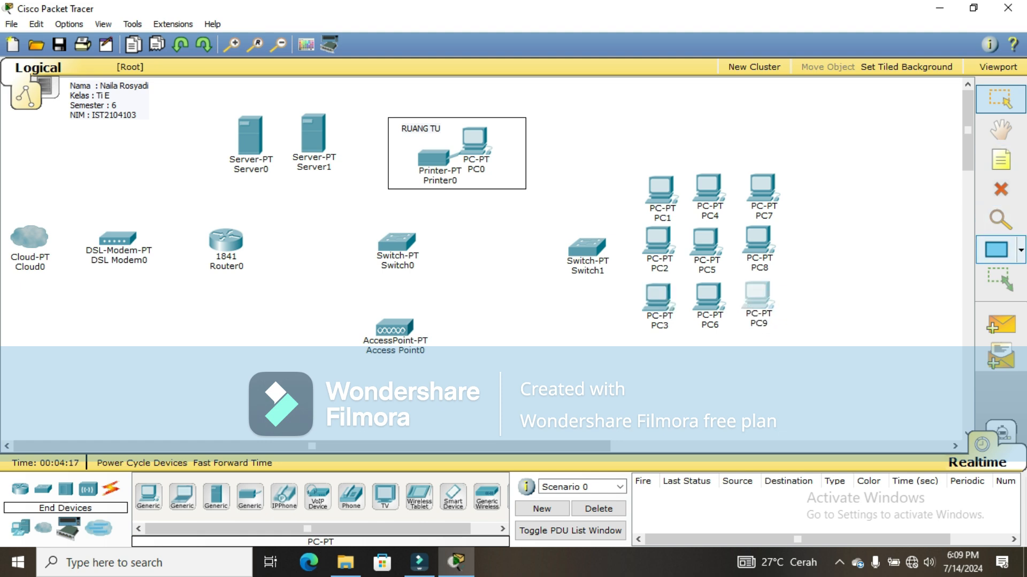
pyautogui.click(995, 250)
# Step: Box in Switch1 with PC1–PC9 and label it 'RUANG LAB KOMPUTER', fixing the typo
pyautogui.moveTo(549, 149); pyautogui.dragTo(784, 334)
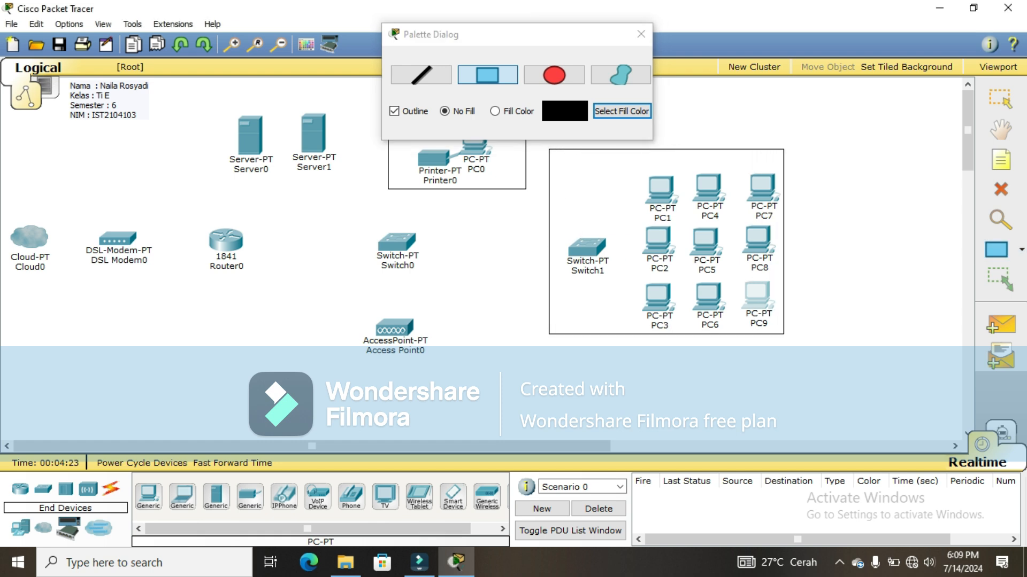
pyautogui.click(1000, 160)
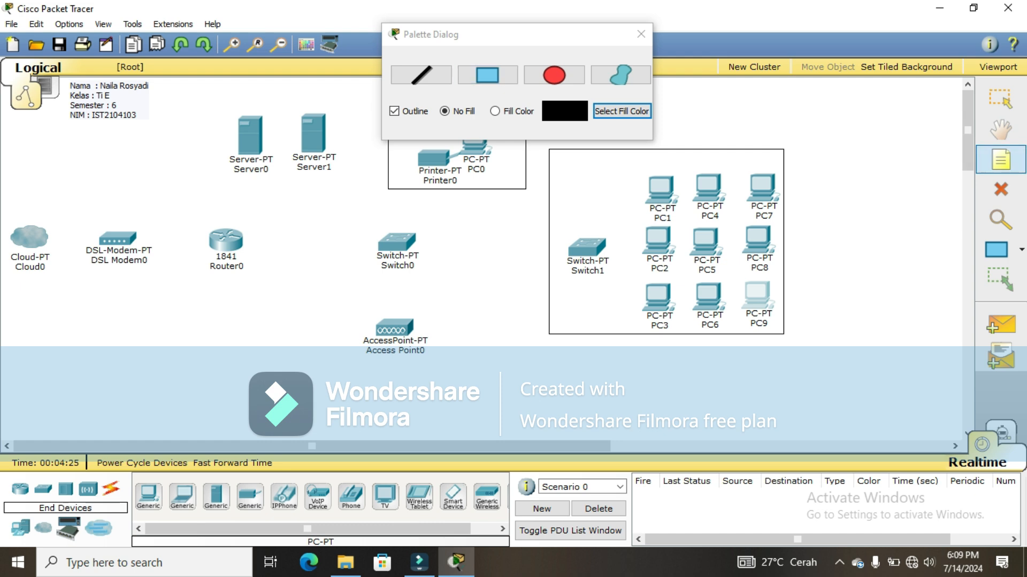
pyautogui.click(559, 161)
pyautogui.write('RUANG LAB')
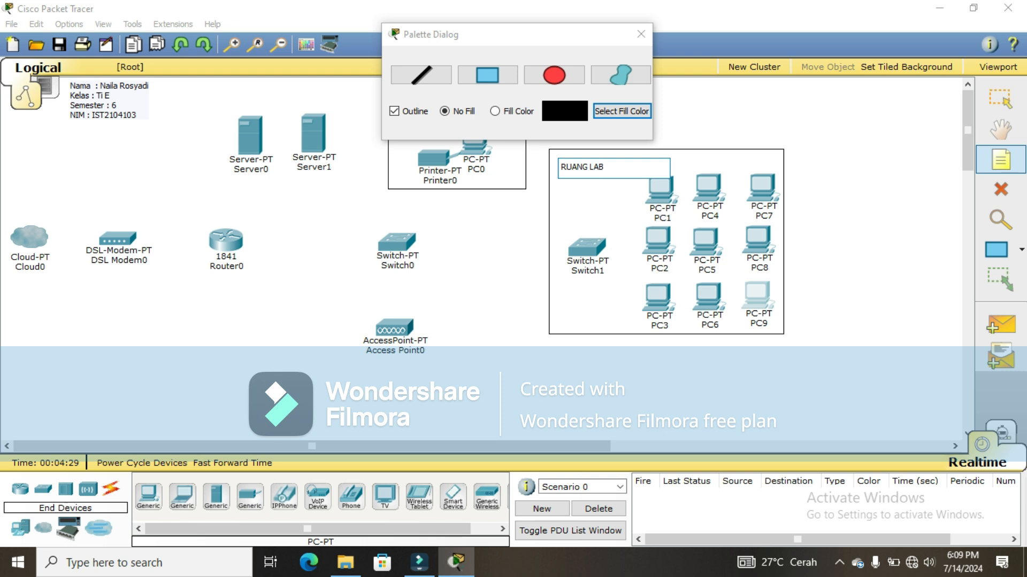
pyautogui.write(' KOMPUTR')
pyautogui.press('BackSpace')
pyautogui.write('ER')
pyautogui.press('Escape')
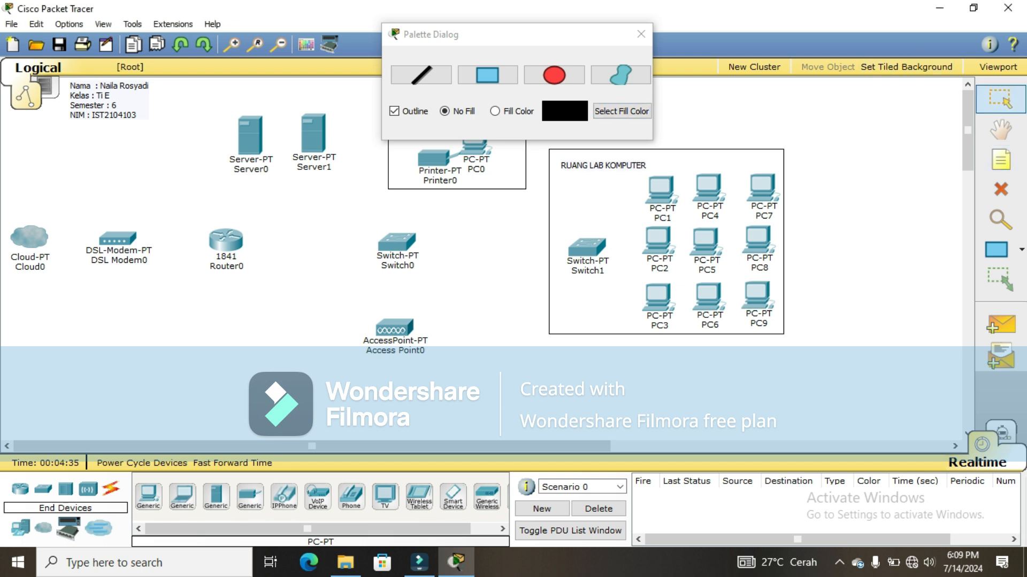
pyautogui.press('Escape')
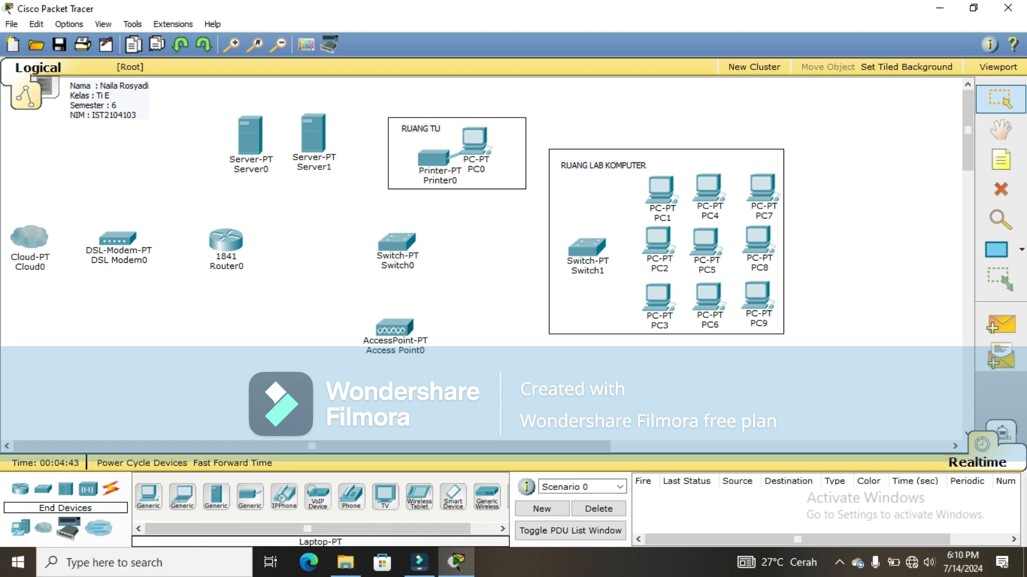
# Step: Place Laptop0, a tablet, a PDA and Laptop1 in a row below the access point
pyautogui.click(182, 496)
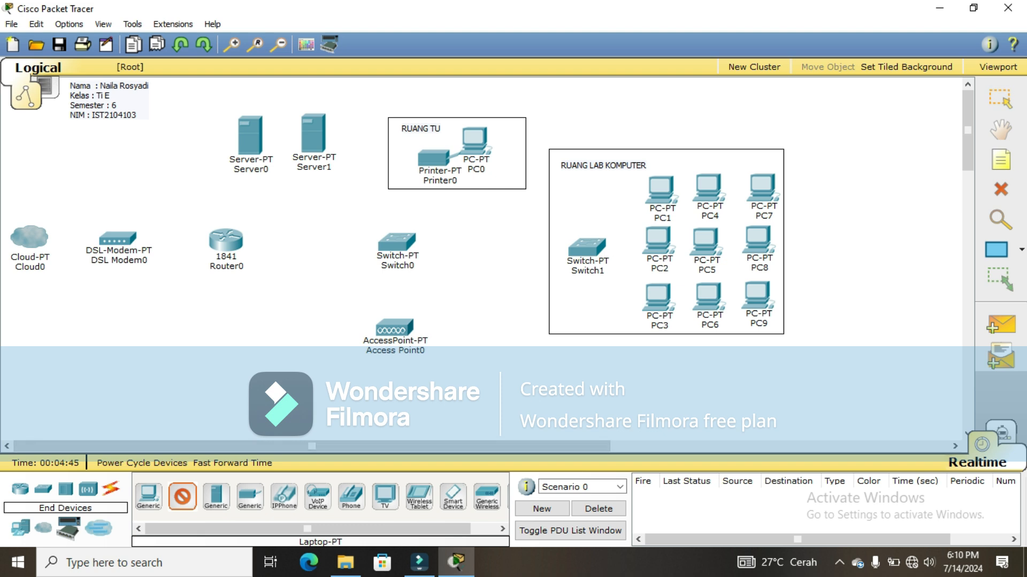
pyautogui.click(463, 397)
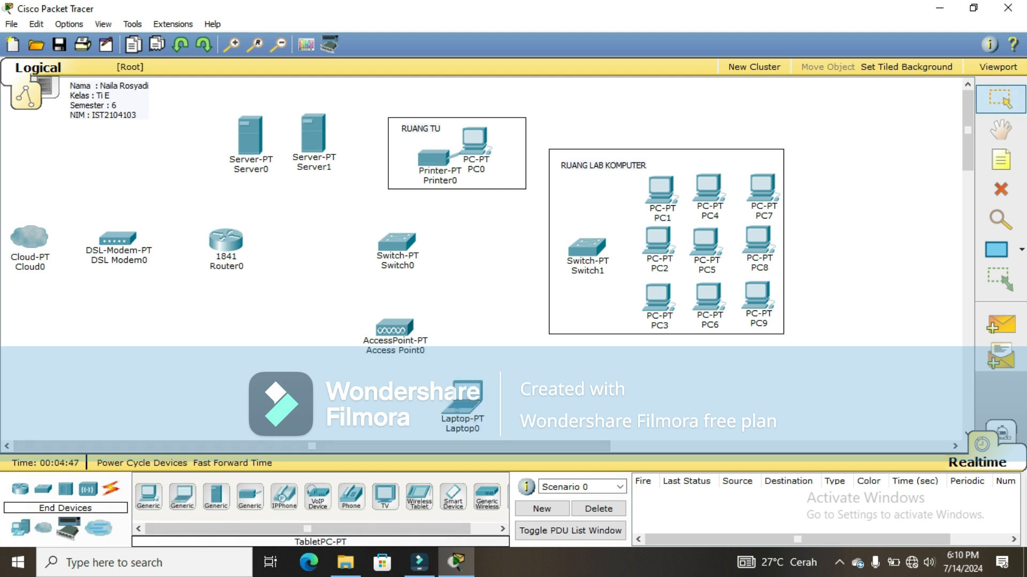
pyautogui.click(419, 496)
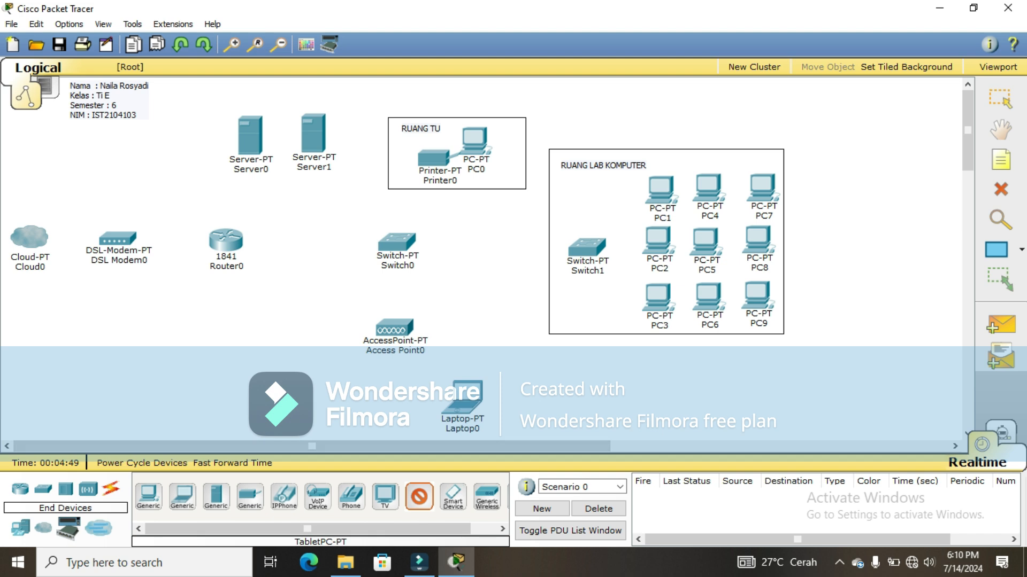
pyautogui.moveTo(418, 497); pyautogui.dragTo(541, 398)
pyautogui.click(452, 497)
pyautogui.click(610, 395)
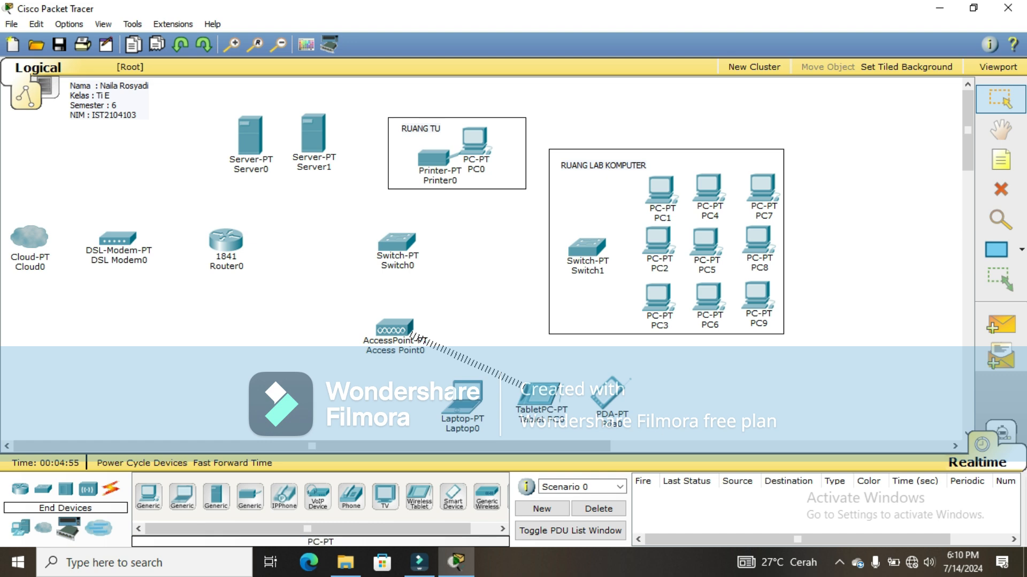
pyautogui.click(148, 497)
pyautogui.click(183, 497)
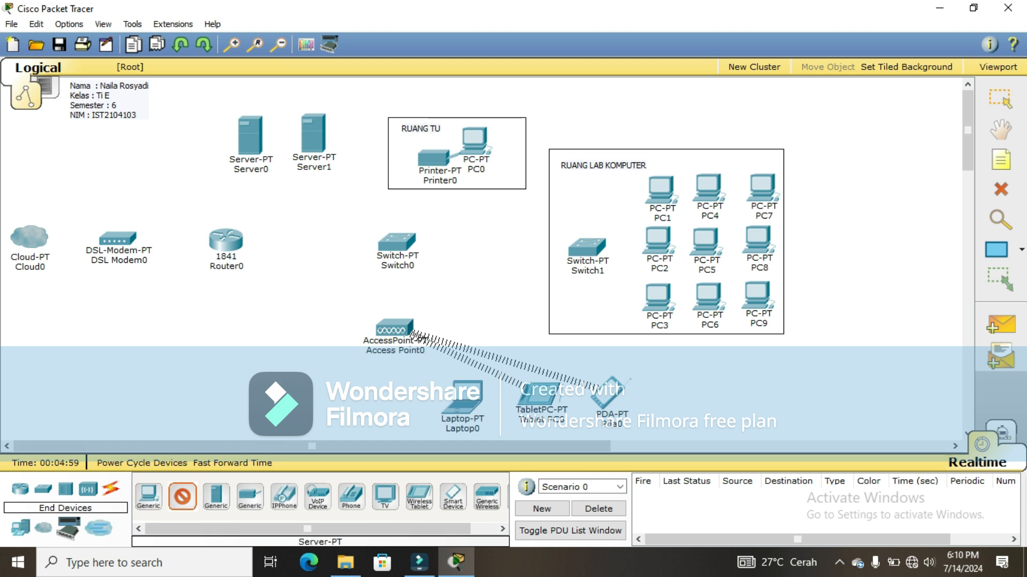
pyautogui.click(675, 395)
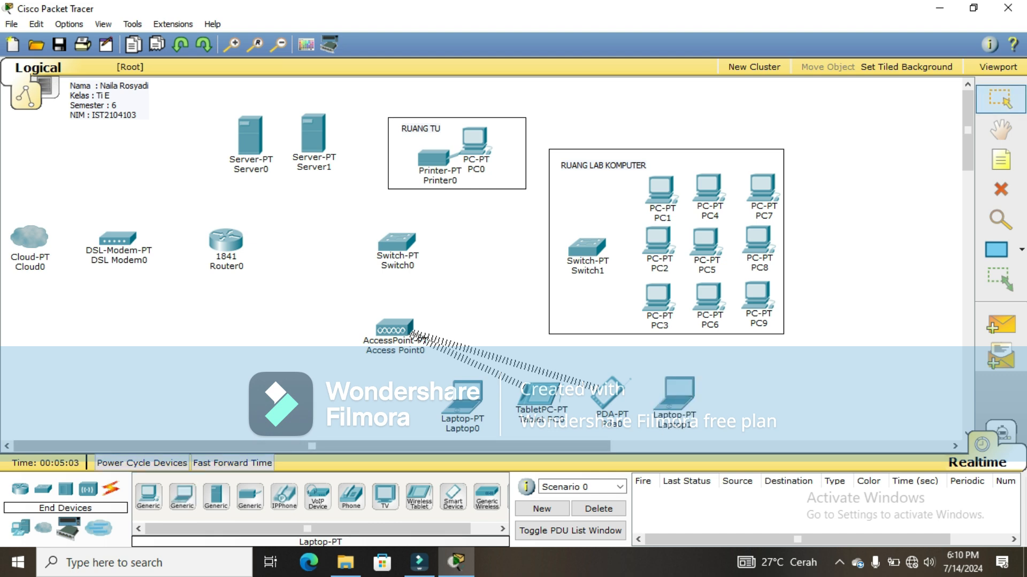
# Step: Place PC10, Laptop2, Pda1 and Laptop3 in a row at the lower left
pyautogui.click(148, 497)
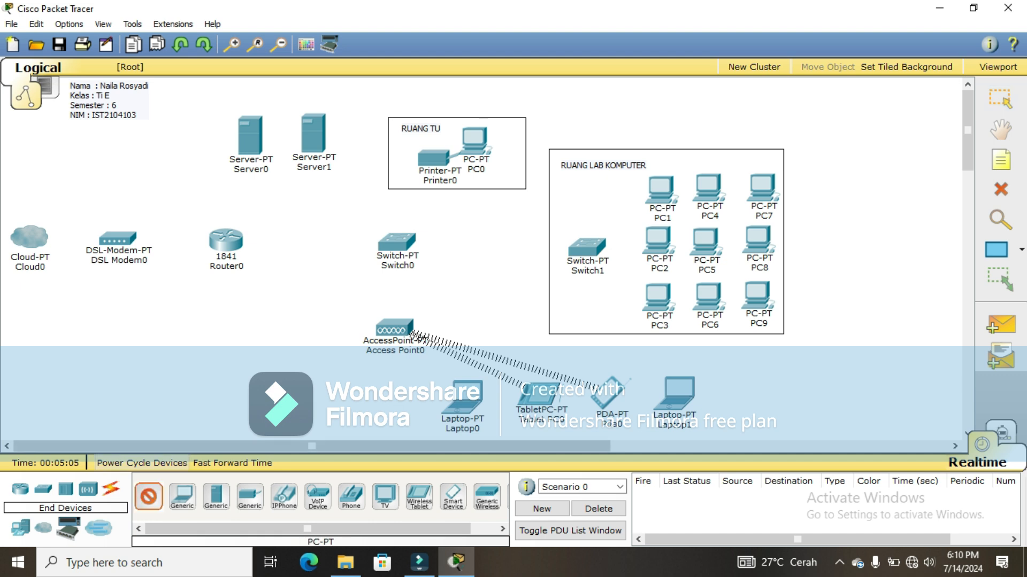
pyautogui.click(226, 414)
pyautogui.moveTo(226, 414); pyautogui.dragTo(167, 404)
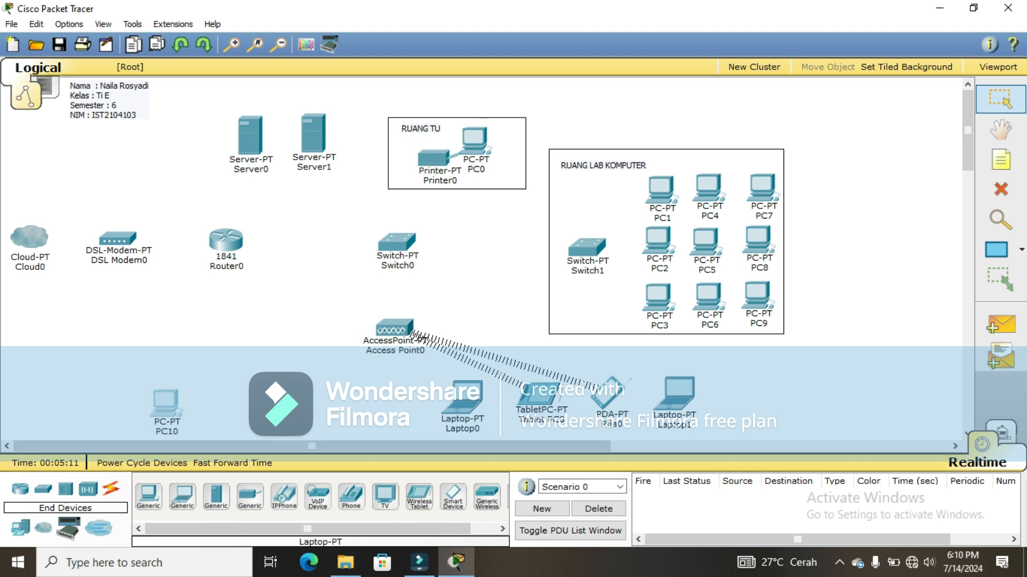
pyautogui.click(183, 497)
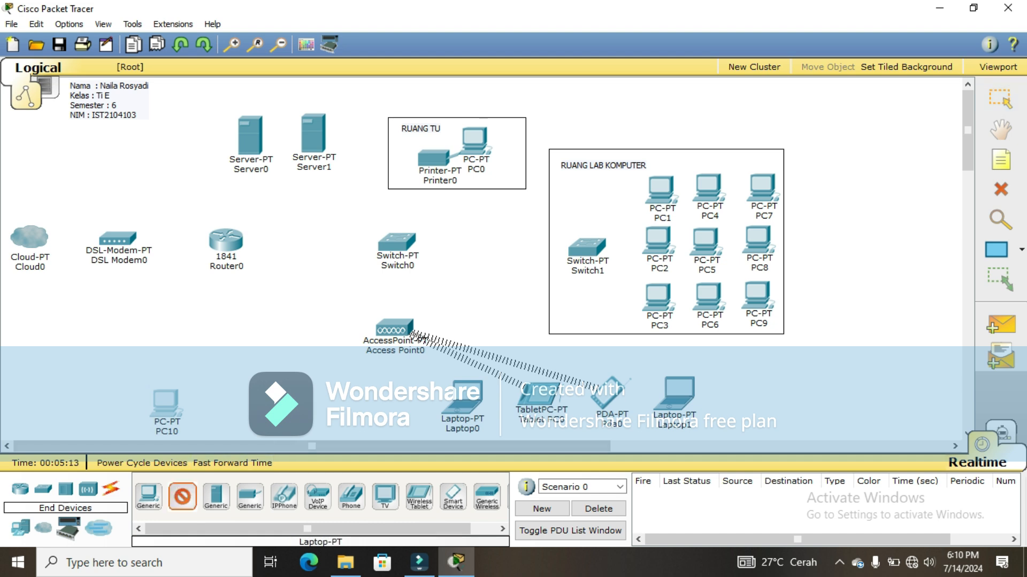
pyautogui.click(223, 404)
pyautogui.moveTo(223, 405); pyautogui.dragTo(219, 402)
pyautogui.click(453, 497)
pyautogui.click(276, 400)
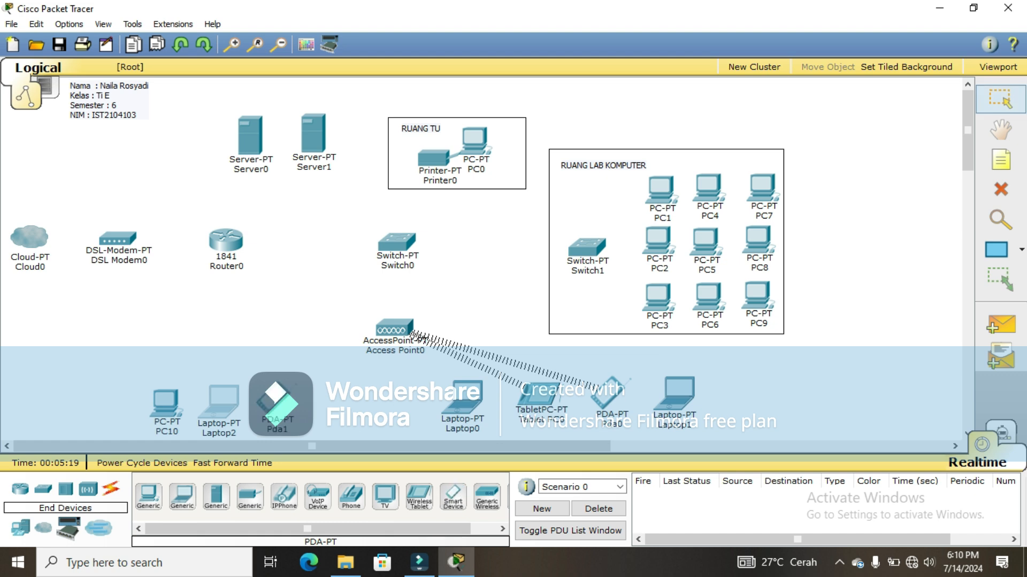
pyautogui.click(183, 496)
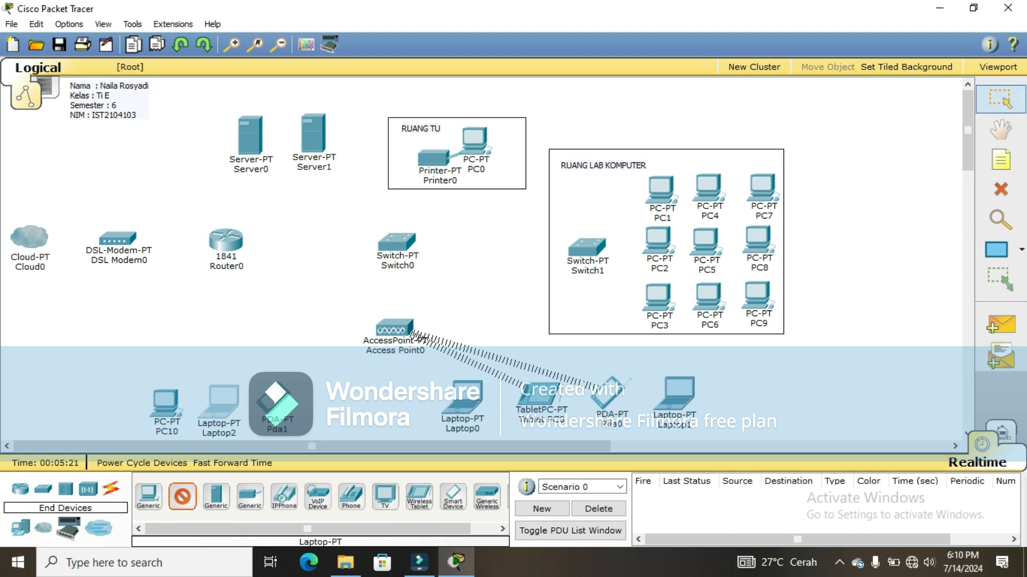
pyautogui.click(330, 401)
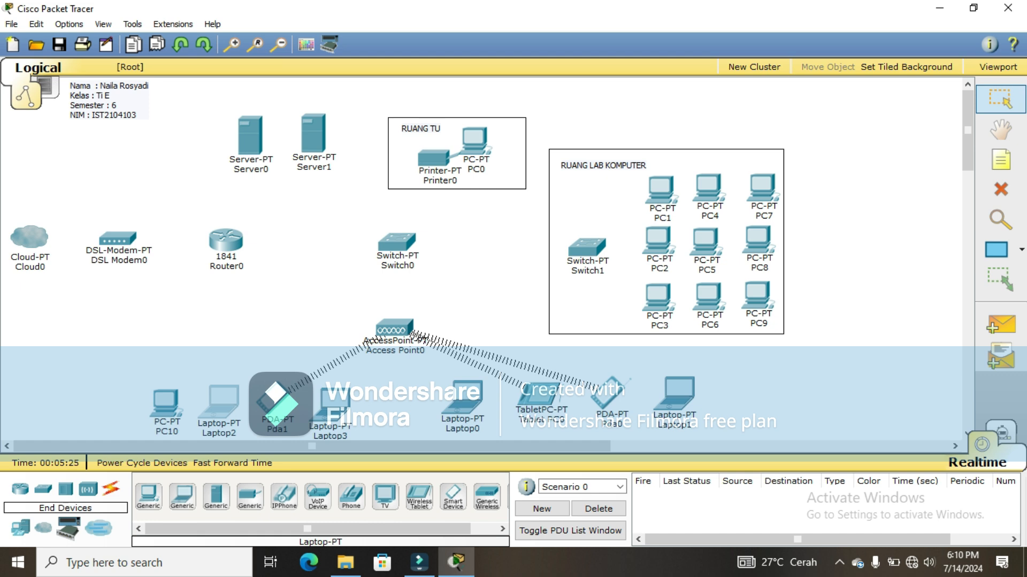
pyautogui.moveTo(330, 404); pyautogui.dragTo(336, 398)
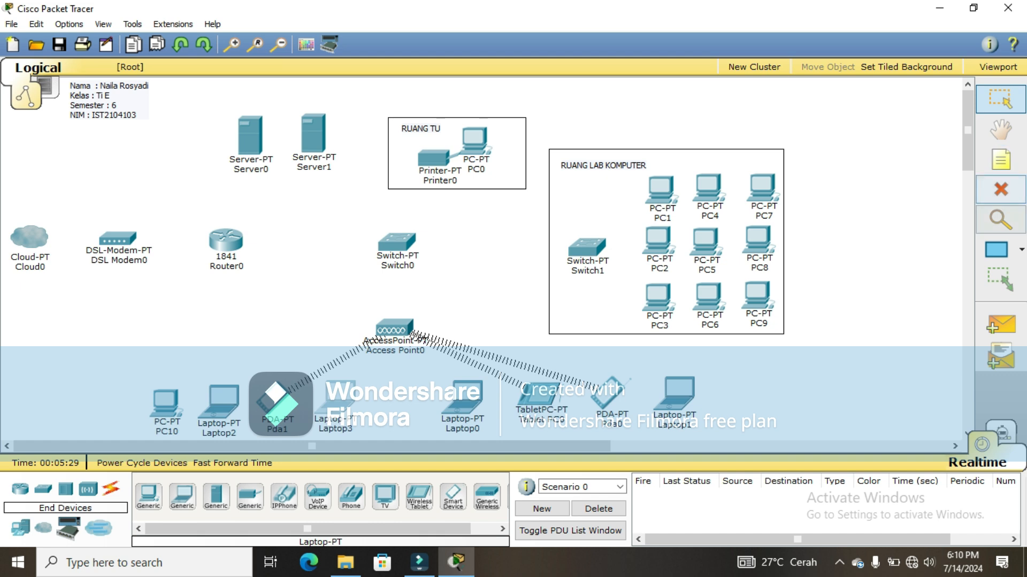
# Step: Draw rectangles around the right tablet/PDA/laptop group and the left PC10 group
pyautogui.click(996, 249)
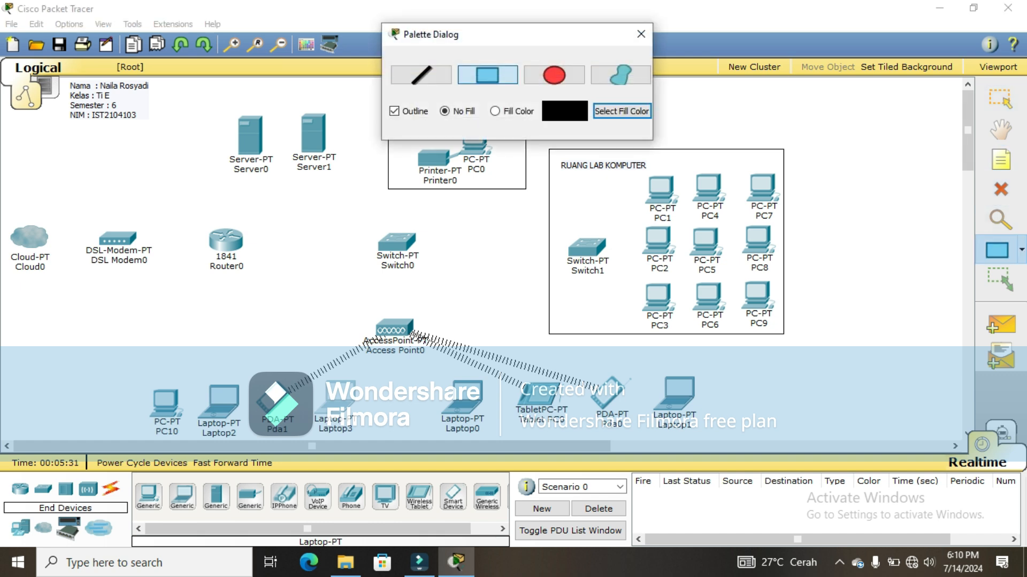
pyautogui.moveTo(436, 349); pyautogui.dragTo(720, 438)
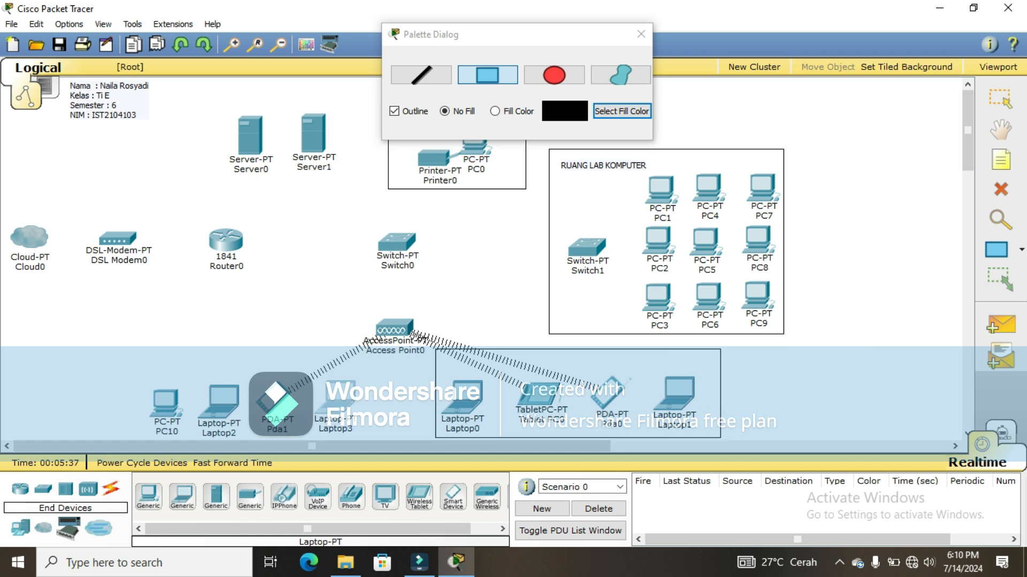
pyautogui.moveTo(117, 343); pyautogui.dragTo(361, 437)
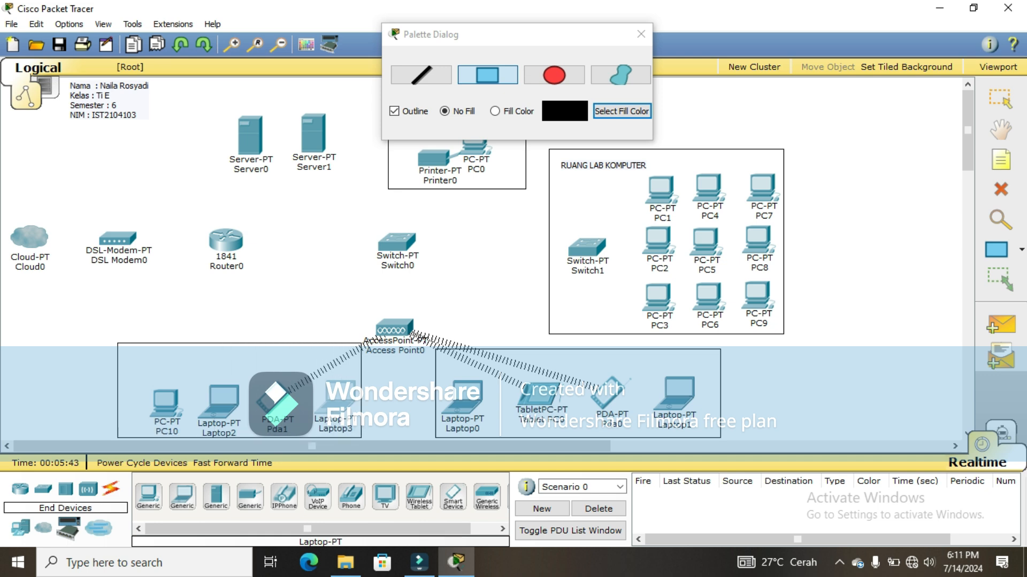
pyautogui.click(641, 33)
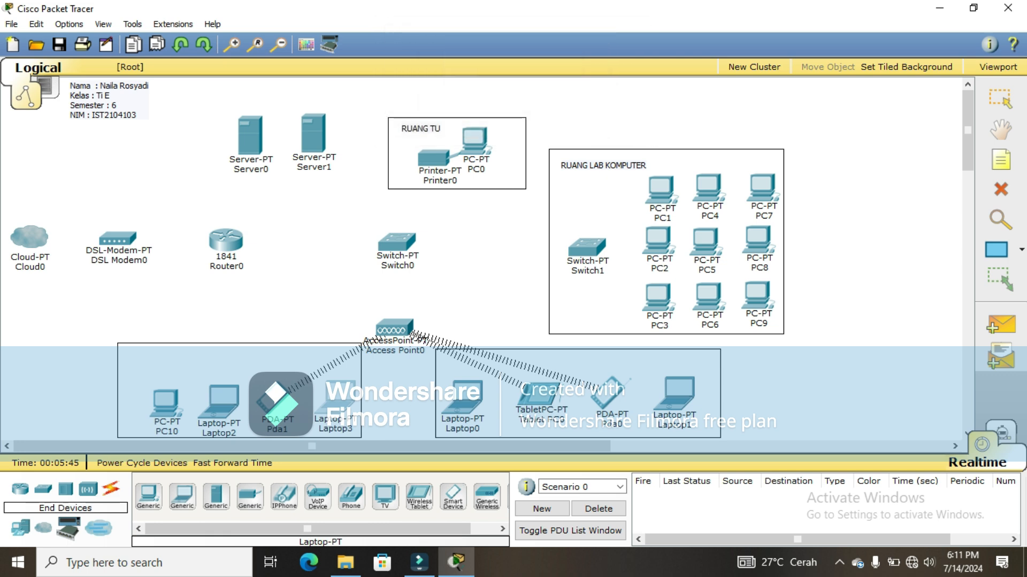
# Step: Label the left box 'RUANG GURU' at its upper left
pyautogui.click(1000, 159)
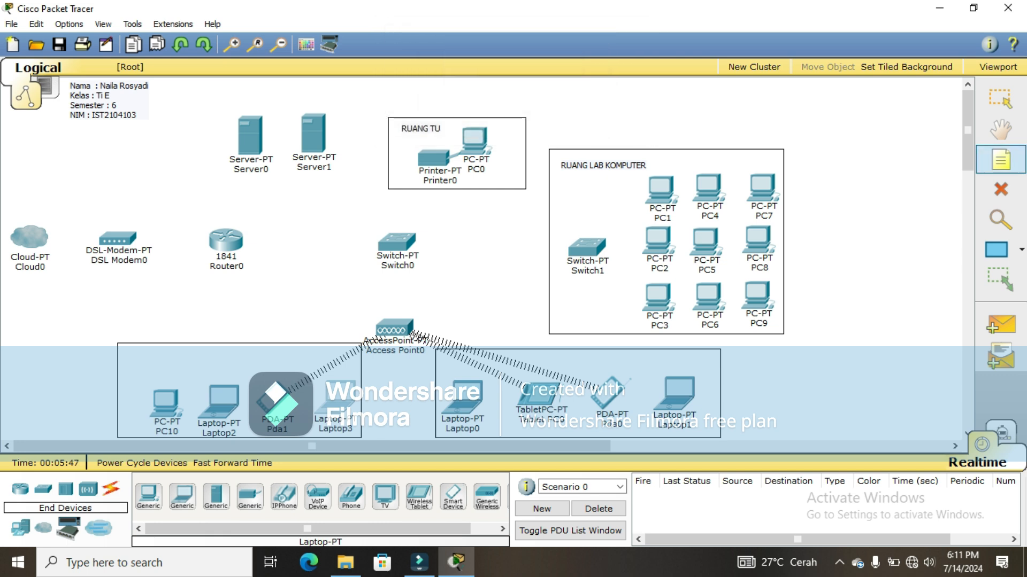
pyautogui.click(175, 363)
pyautogui.write('RUANG ')
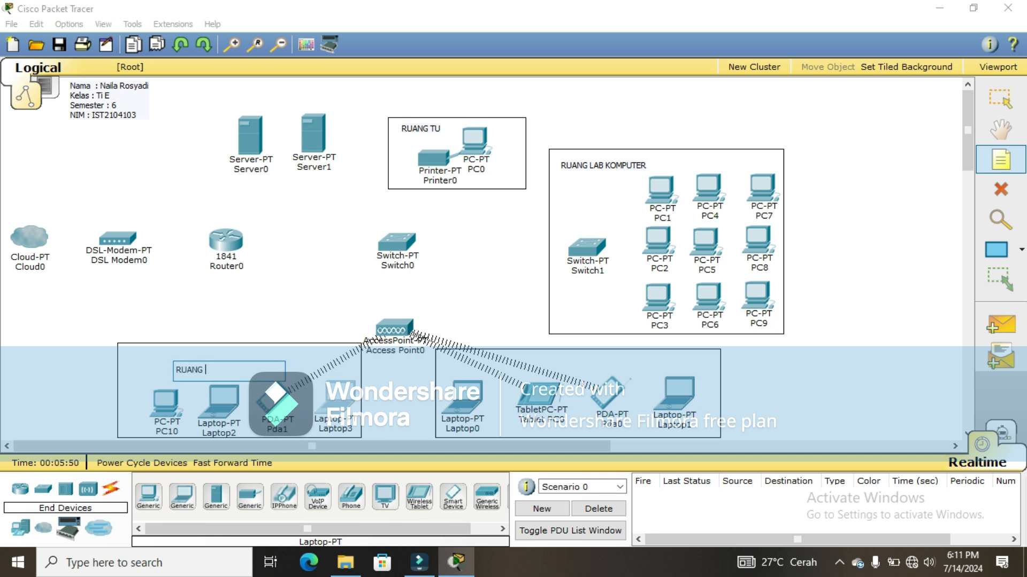
pyautogui.write('GURU')
pyautogui.press('Escape')
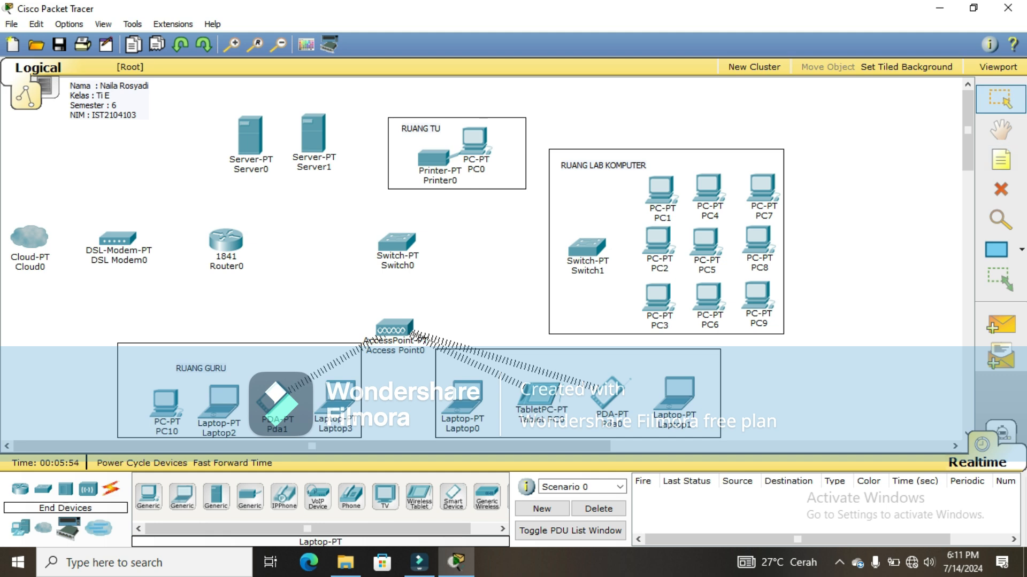
pyautogui.moveTo(201, 369); pyautogui.dragTo(155, 356)
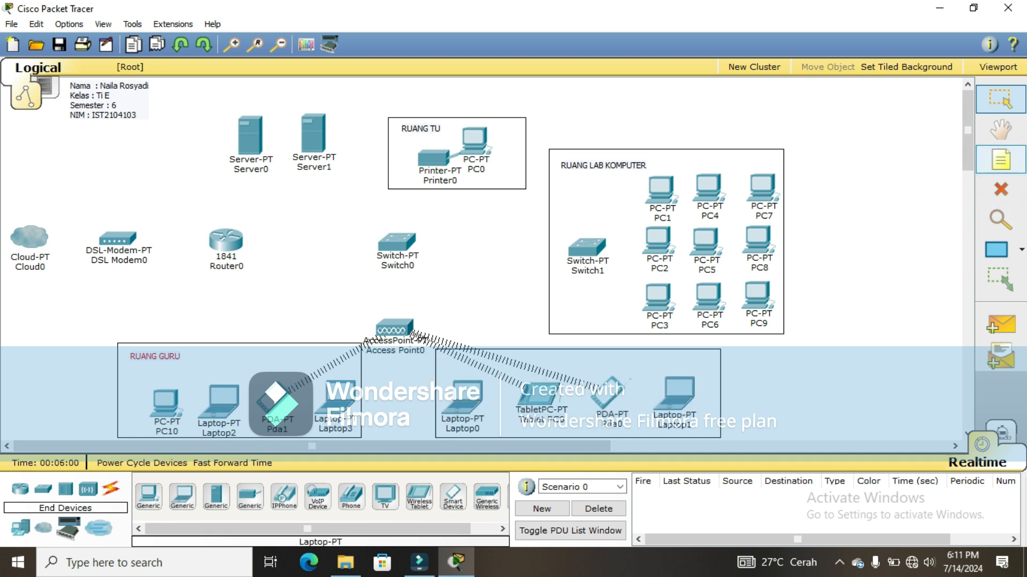
# Step: Start labelling the right box 'RUANG KELAS'
pyautogui.click(1000, 159)
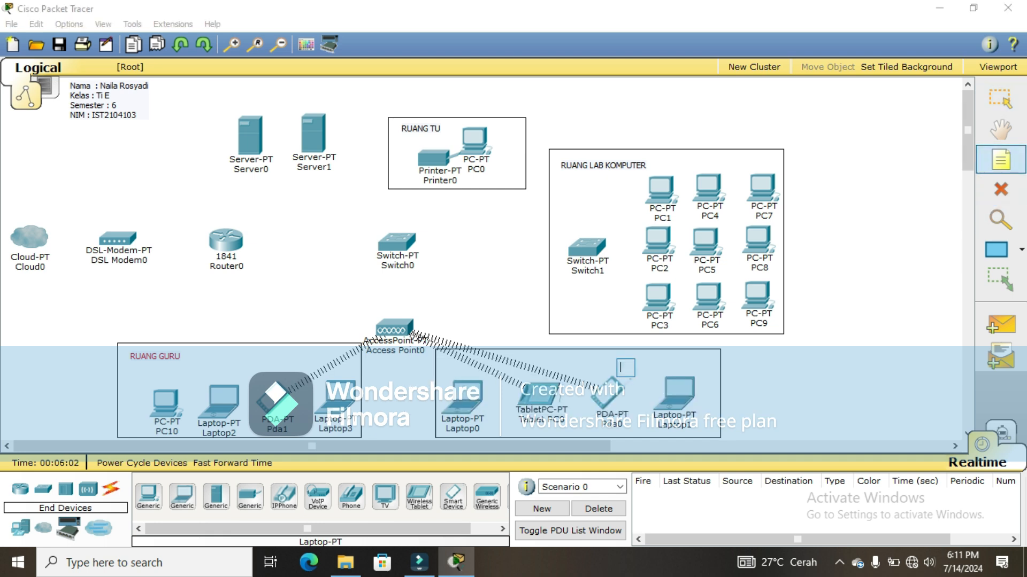
pyautogui.click(618, 365)
pyautogui.write('RUANG')
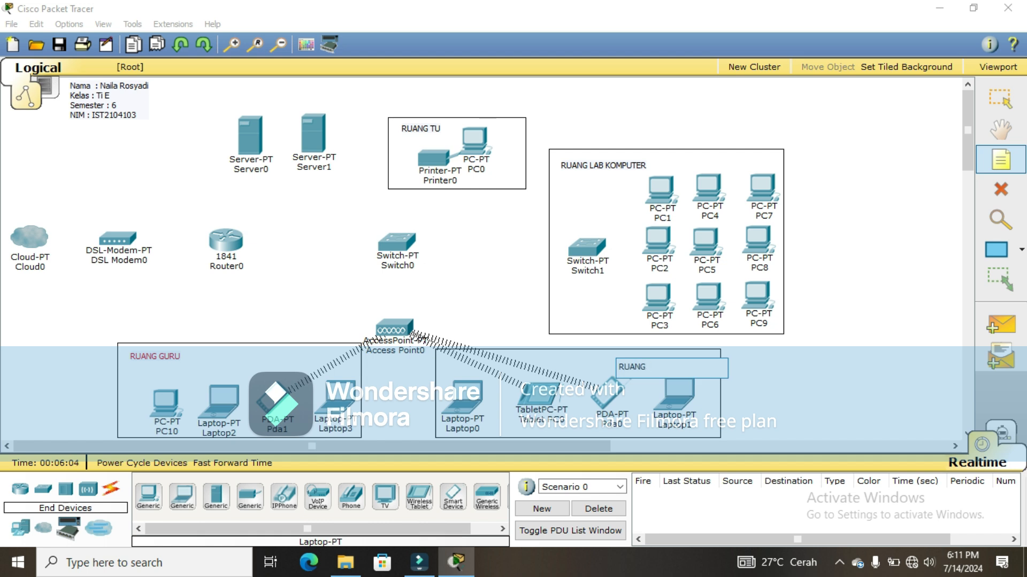
pyautogui.write(' KELAS')
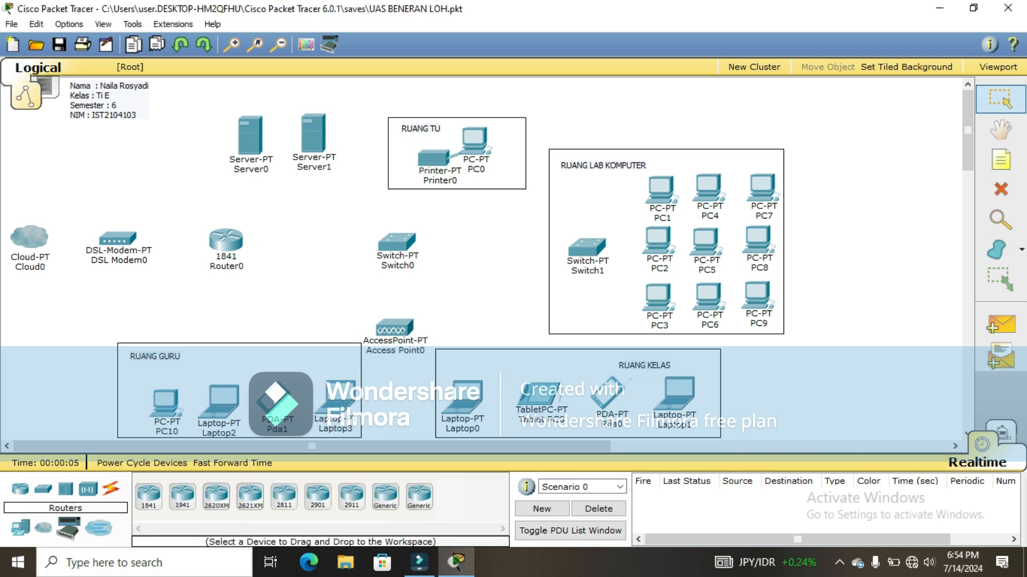
# Step: Drag the RUANG KELAS note to its box's upper-right corner
pyautogui.moveTo(645, 366); pyautogui.dragTo(685, 357)
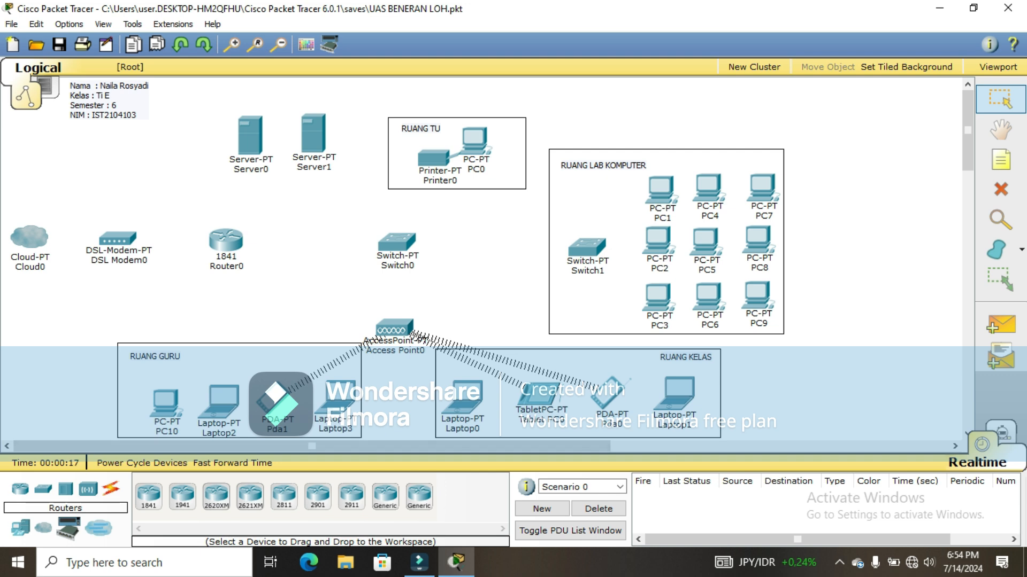
# Step: Auto-cable Cloud0 to DSL Modem0 and DSL Modem0 to Router0, then open Switch0
pyautogui.click(111, 488)
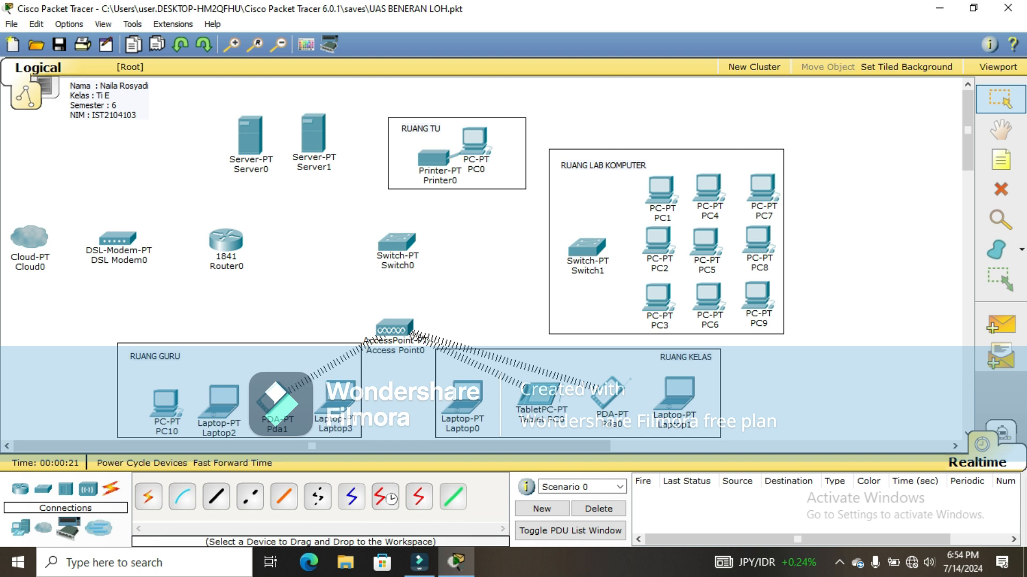
pyautogui.click(148, 497)
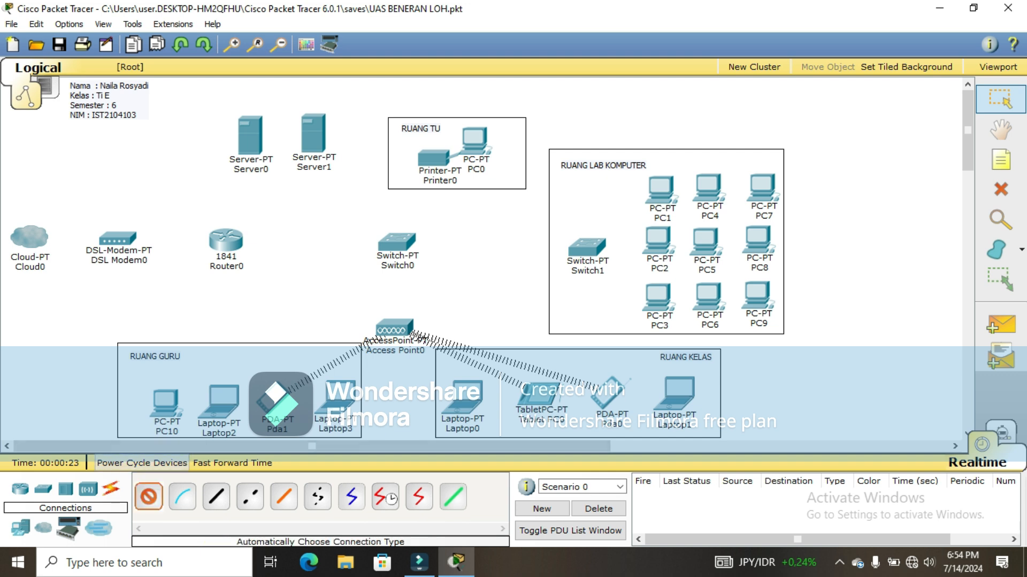
pyautogui.click(30, 237)
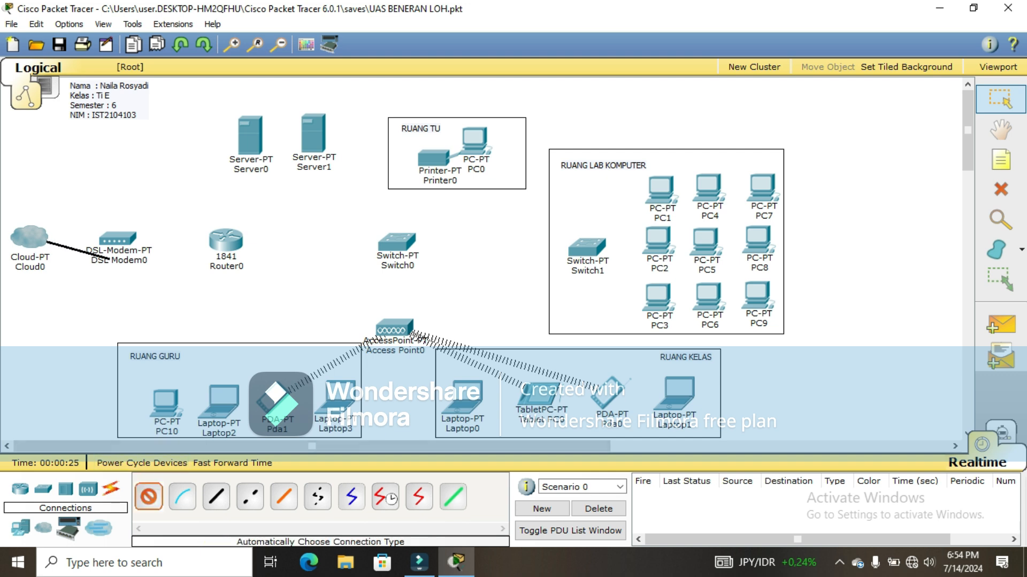
pyautogui.click(118, 239)
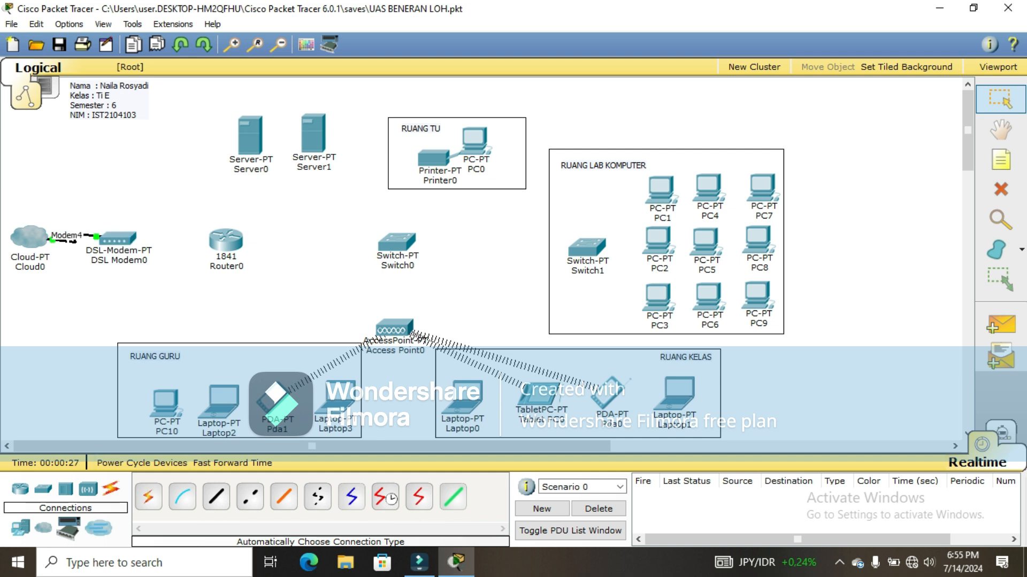
pyautogui.click(148, 496)
pyautogui.click(118, 239)
pyautogui.click(226, 240)
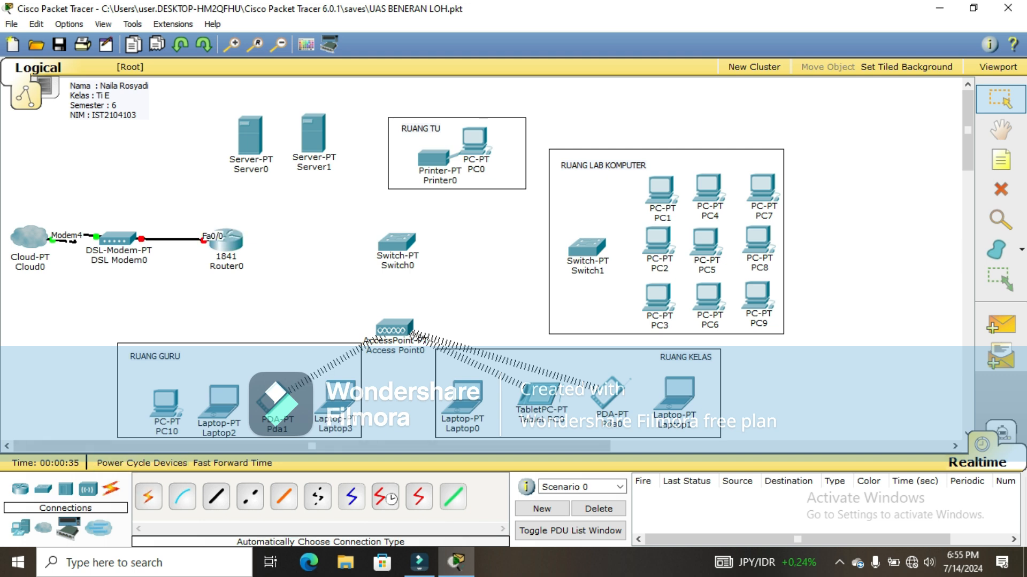
pyautogui.click(396, 242)
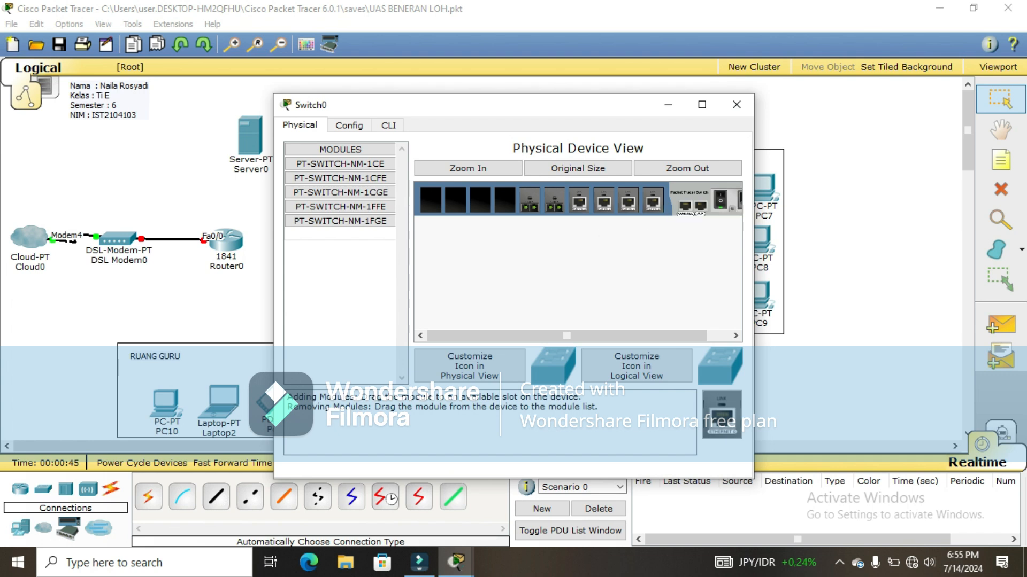
# Step: Power off Switch0 and remove its three installed modules
pyautogui.click(720, 199)
pyautogui.moveTo(653, 200); pyautogui.dragTo(353, 268)
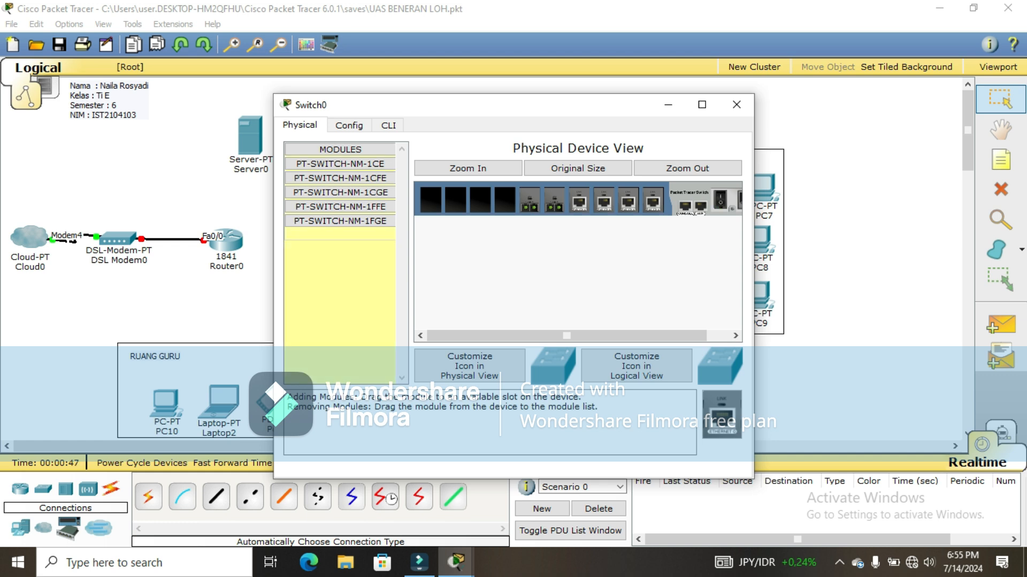
pyautogui.moveTo(554, 200); pyautogui.dragTo(347, 267)
pyautogui.moveTo(529, 200); pyautogui.dragTo(347, 267)
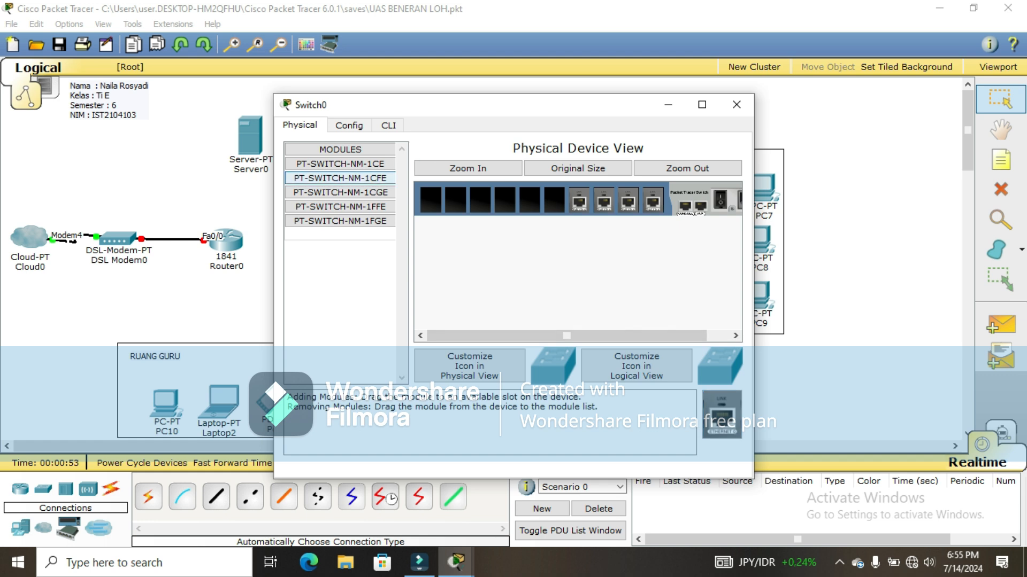
# Step: Fill Switch0's six empty slots with PT-SWITCH-NM-1CFE modules, power it on, and close it
pyautogui.click(340, 177)
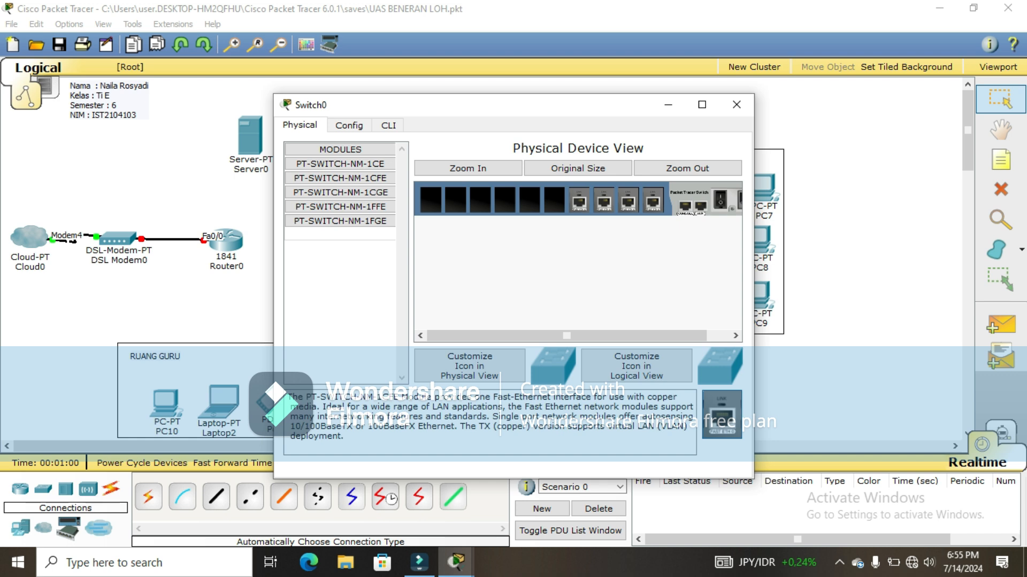
pyautogui.moveTo(722, 415); pyautogui.dragTo(554, 200)
pyautogui.moveTo(722, 415); pyautogui.dragTo(529, 201)
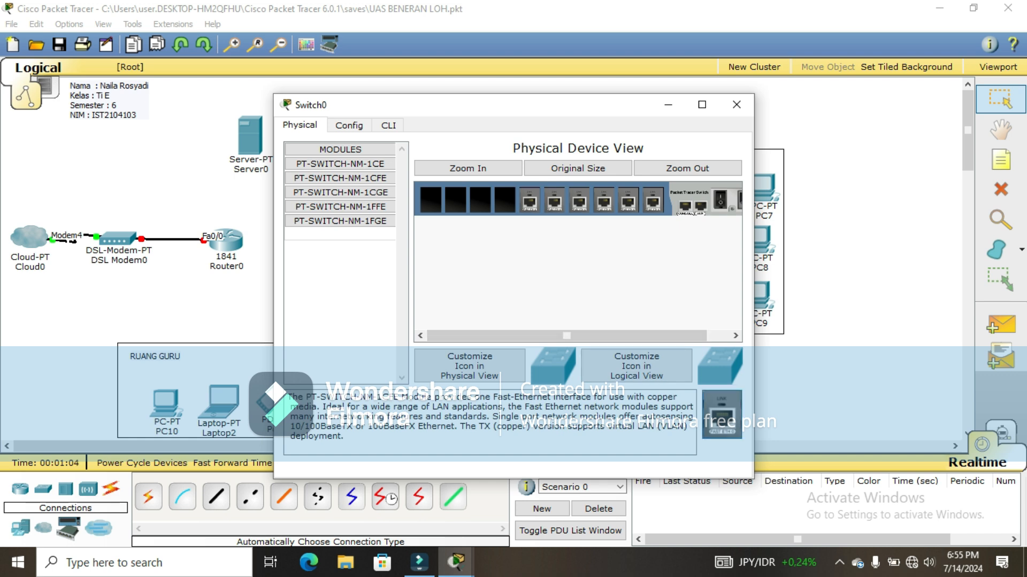
pyautogui.moveTo(721, 415); pyautogui.dragTo(504, 201)
pyautogui.moveTo(722, 415); pyautogui.dragTo(480, 200)
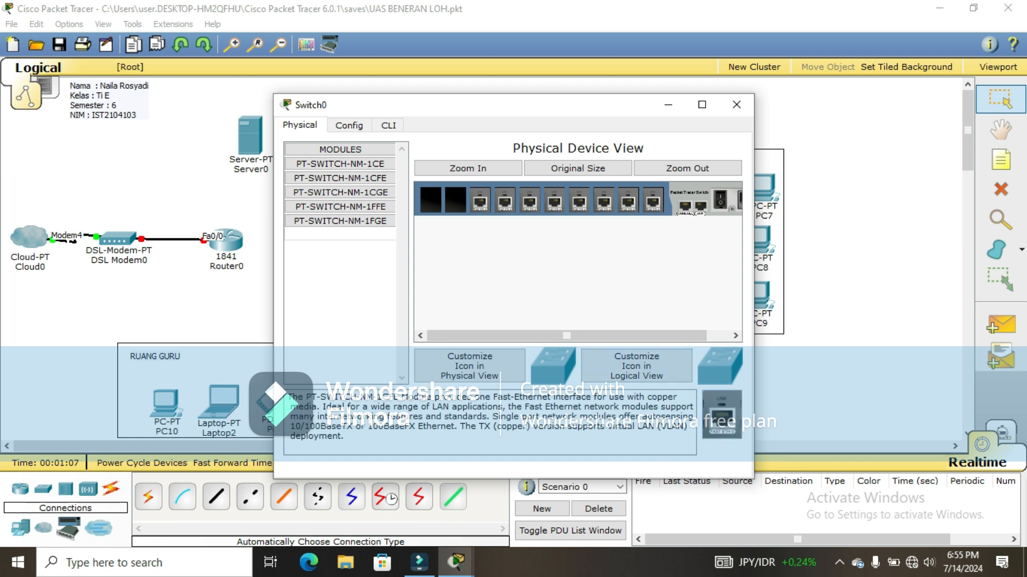
pyautogui.moveTo(722, 415); pyautogui.dragTo(455, 200)
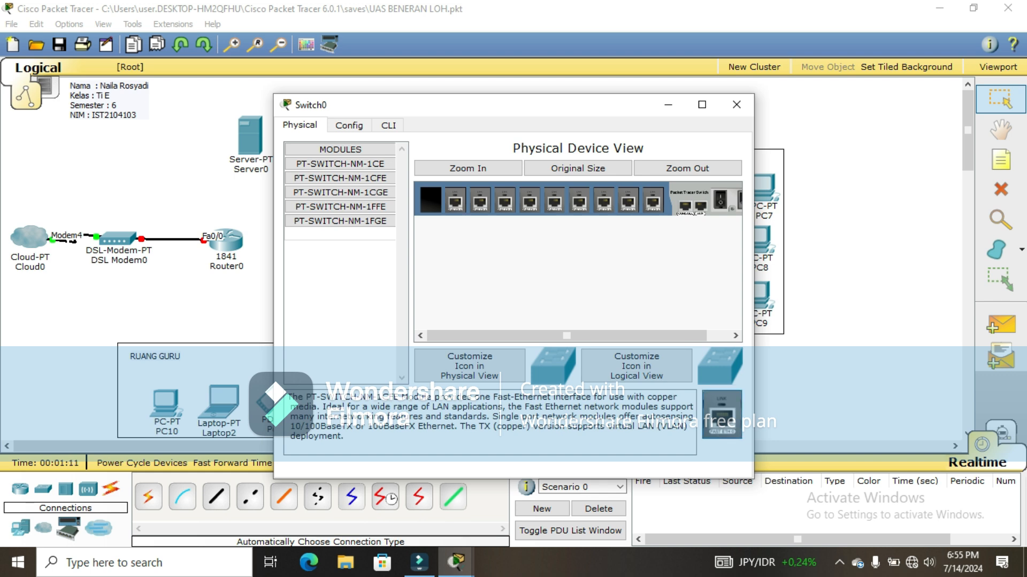
pyautogui.moveTo(722, 415); pyautogui.dragTo(430, 201)
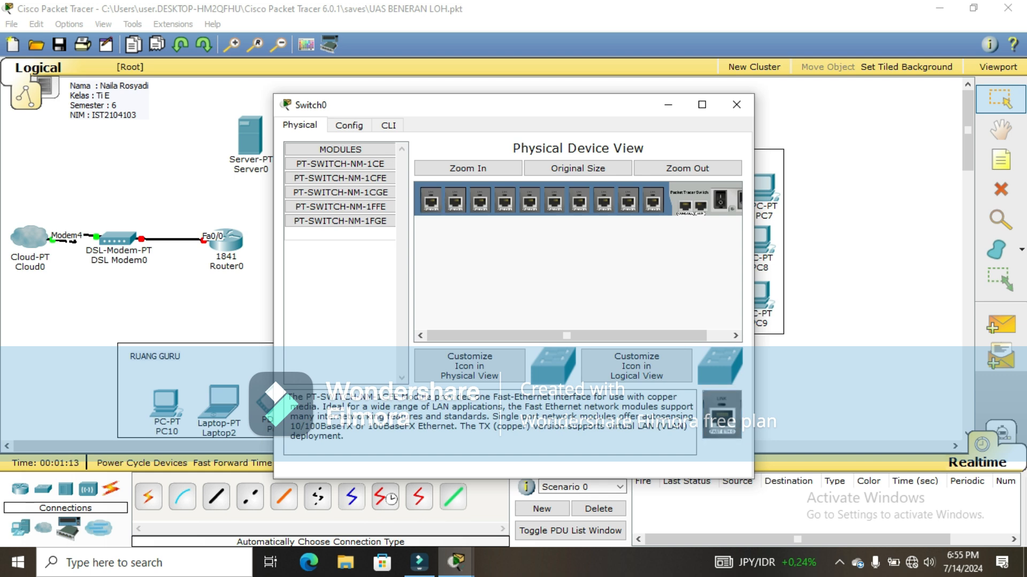
pyautogui.click(719, 200)
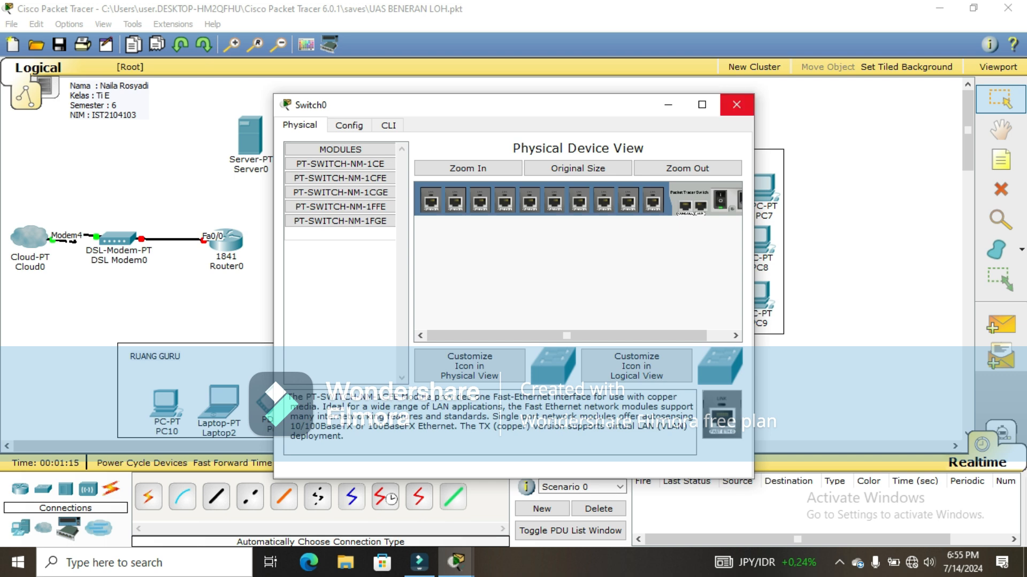
pyautogui.click(736, 105)
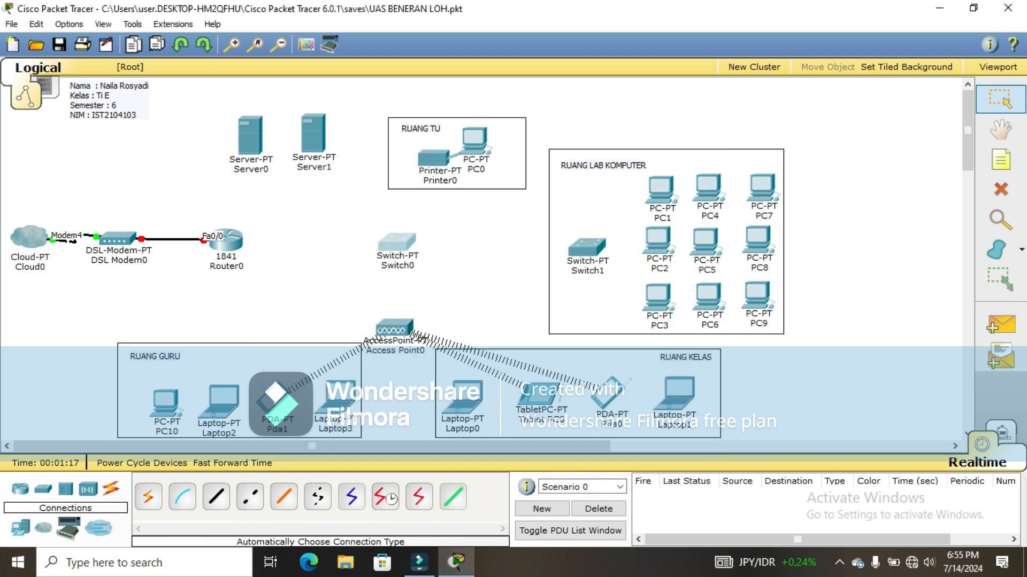
pyautogui.click(587, 248)
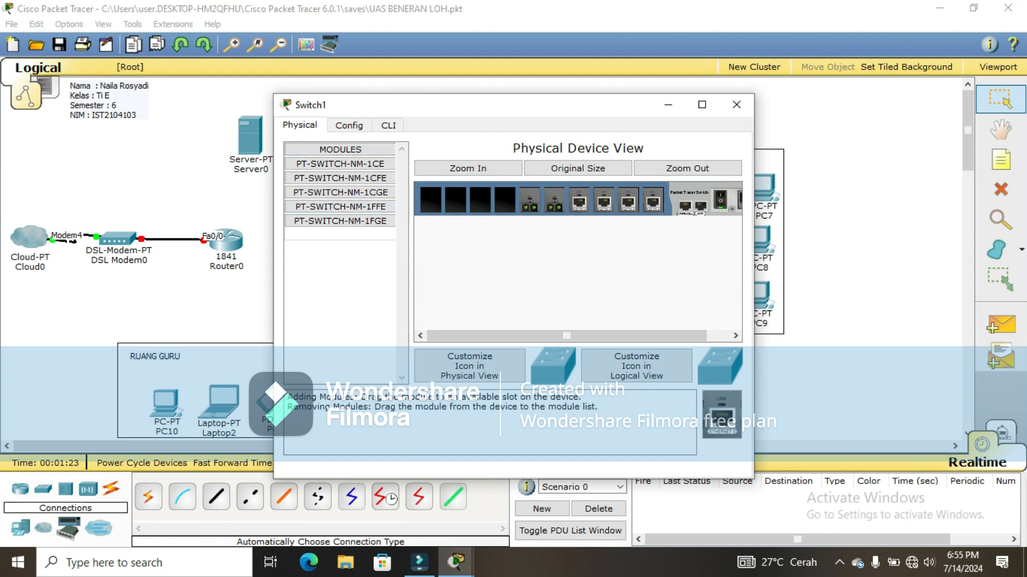
# Step: Power off Switch1, swap its two old modules for PT-SWITCH-NM-1CFE modules, and close it
pyautogui.click(719, 200)
pyautogui.moveTo(653, 202); pyautogui.dragTo(340, 294)
pyautogui.moveTo(529, 201); pyautogui.dragTo(341, 294)
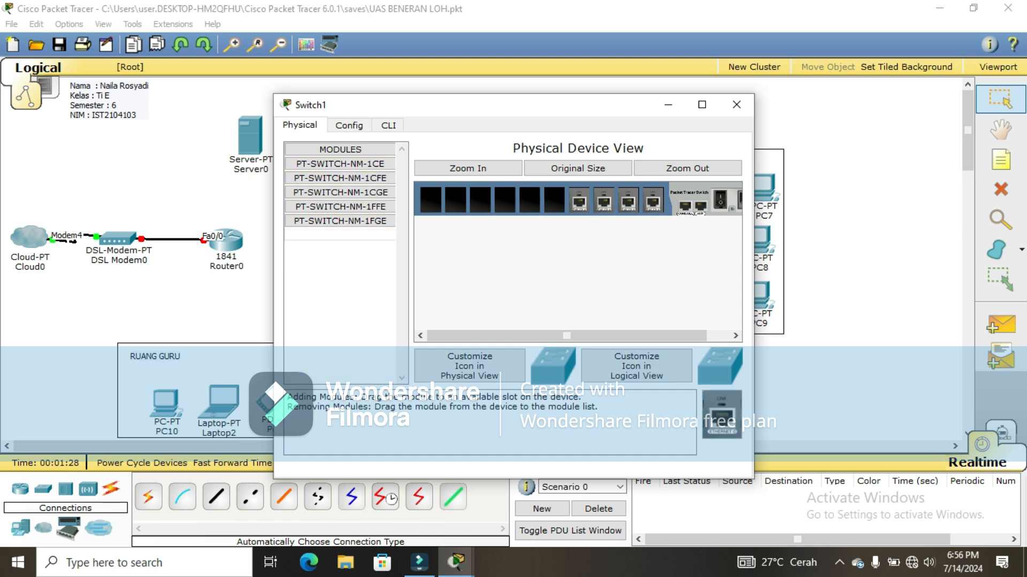
pyautogui.moveTo(340, 178); pyautogui.dragTo(504, 201)
pyautogui.moveTo(340, 178); pyautogui.dragTo(431, 201)
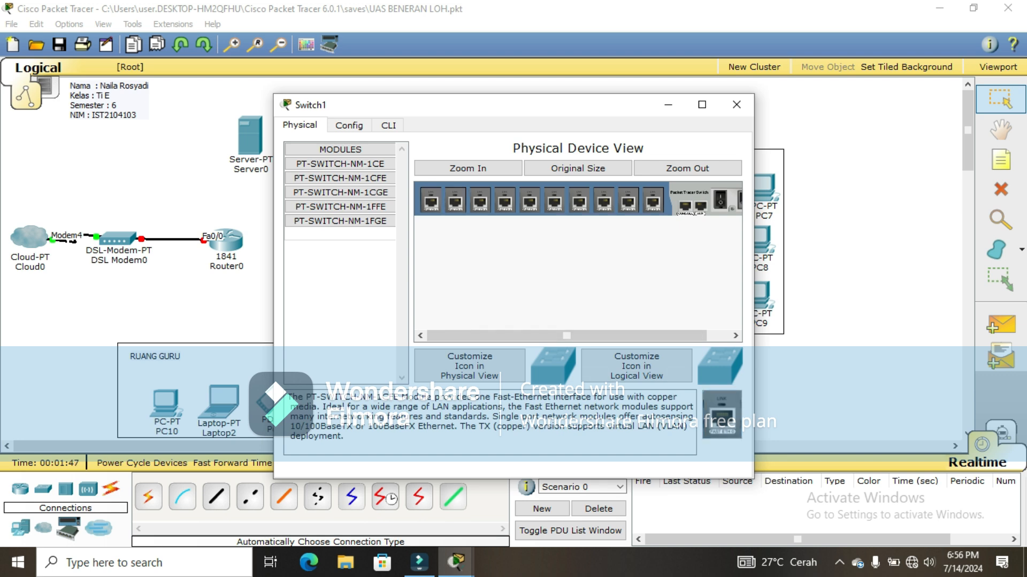
pyautogui.click(741, 105)
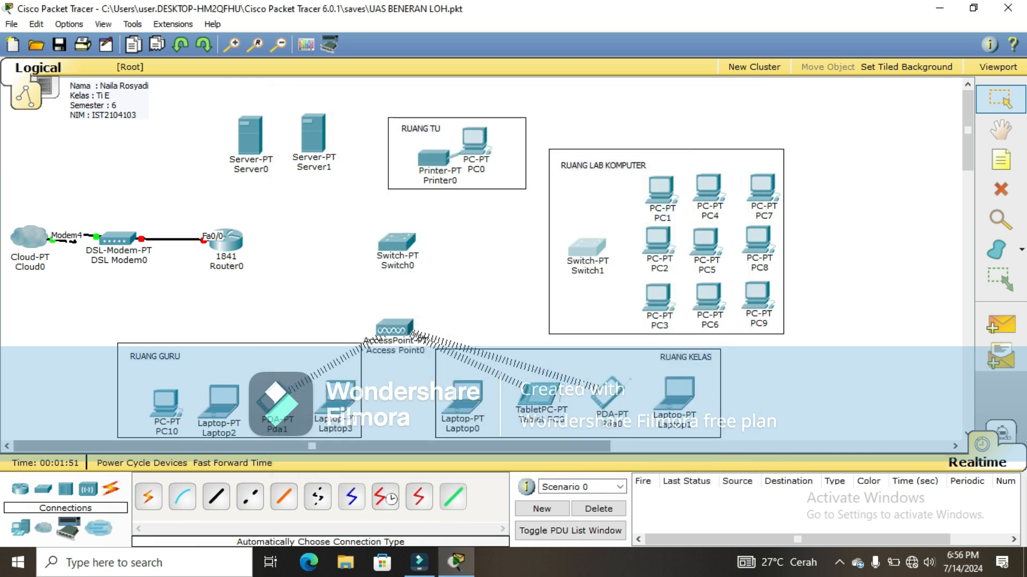
# Step: Cable Switch0 to Router0 and to Switch1, nudging Switch1 slightly into place
pyautogui.click(148, 497)
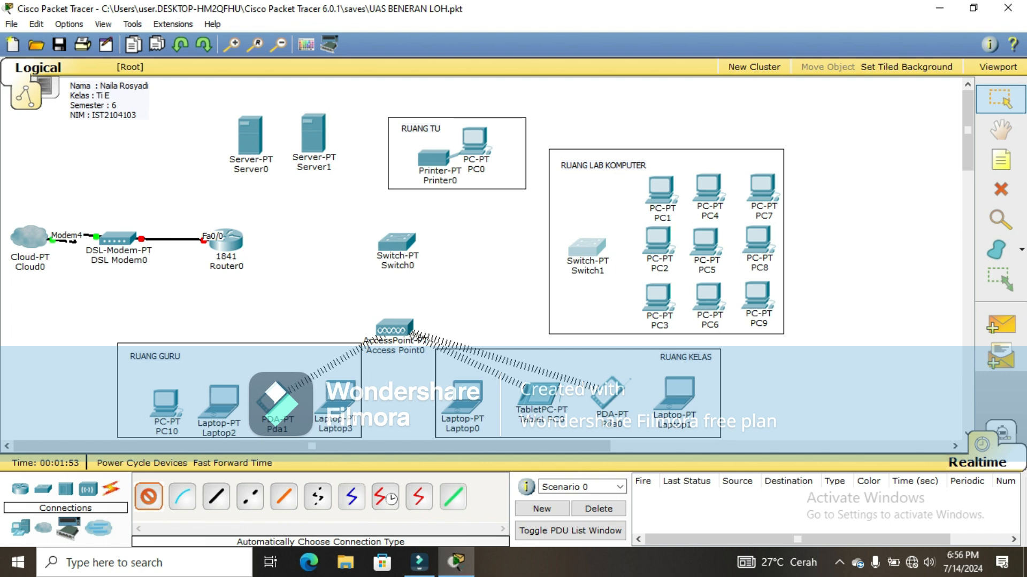
pyautogui.click(226, 241)
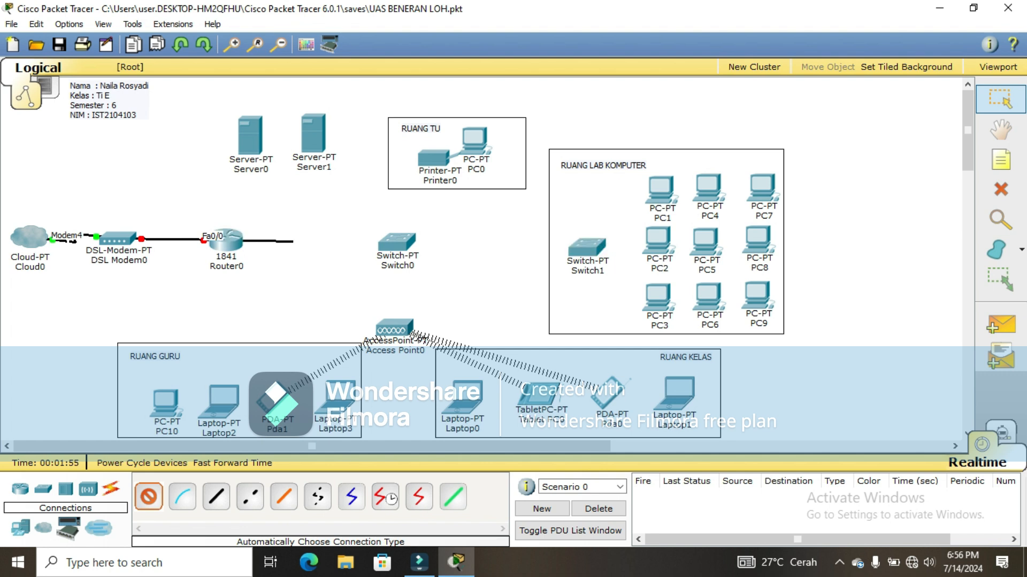
pyautogui.click(396, 241)
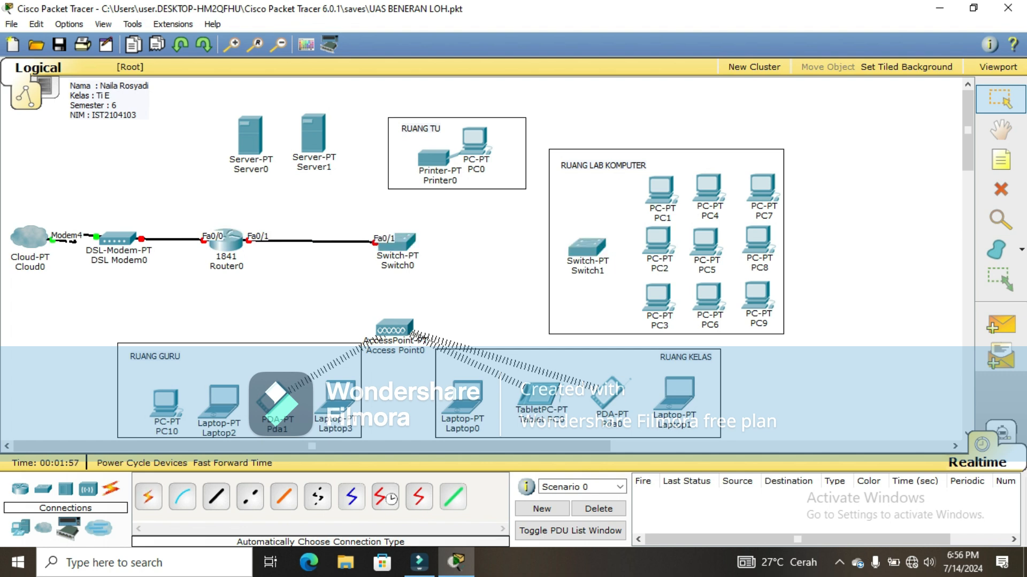
pyautogui.click(148, 496)
pyautogui.click(398, 241)
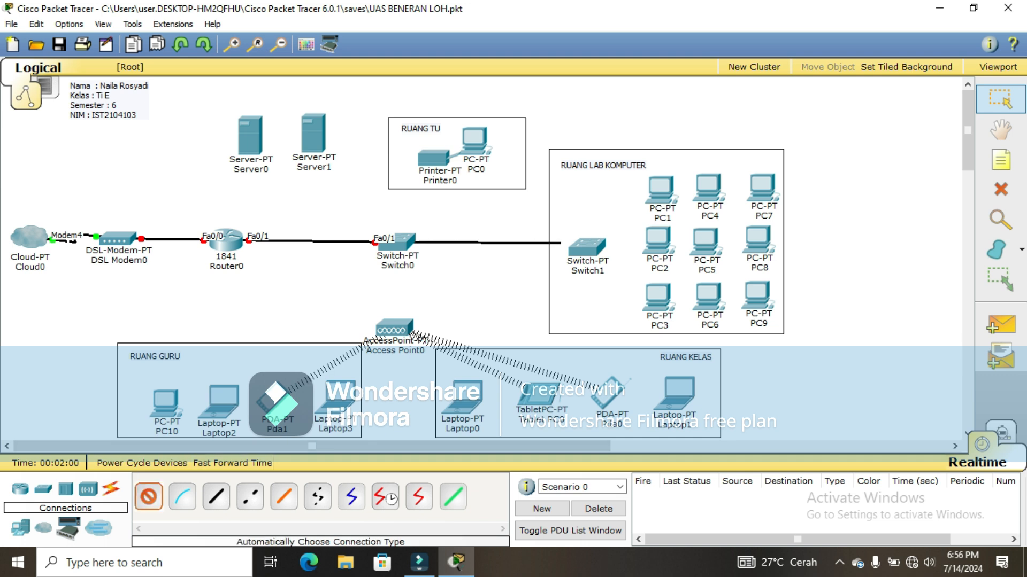
pyautogui.click(587, 247)
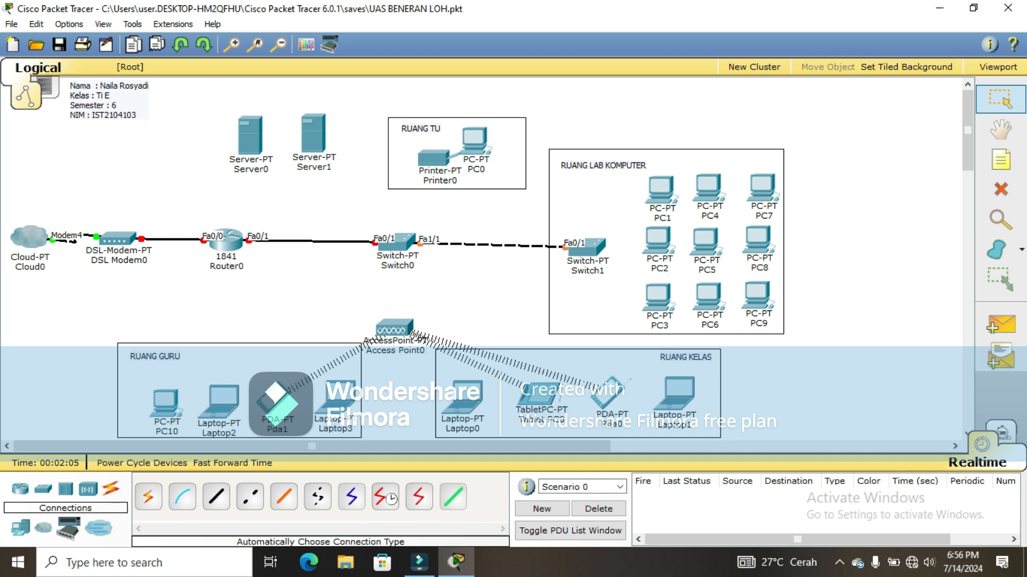
pyautogui.moveTo(587, 247); pyautogui.dragTo(588, 243)
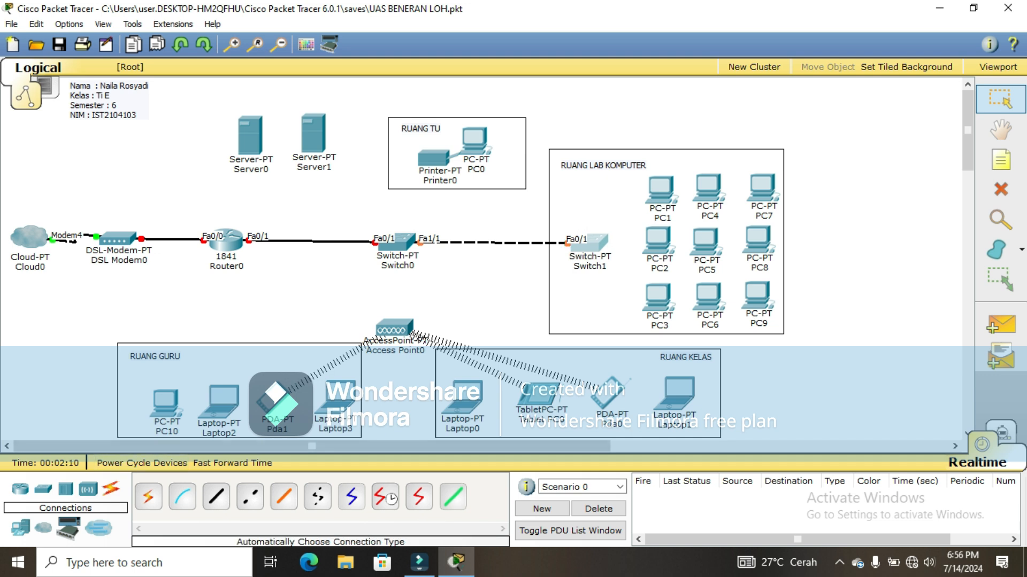
# Step: Cable Switch0 to Server0 and Server1 with automatic connections
pyautogui.click(148, 497)
pyautogui.click(396, 243)
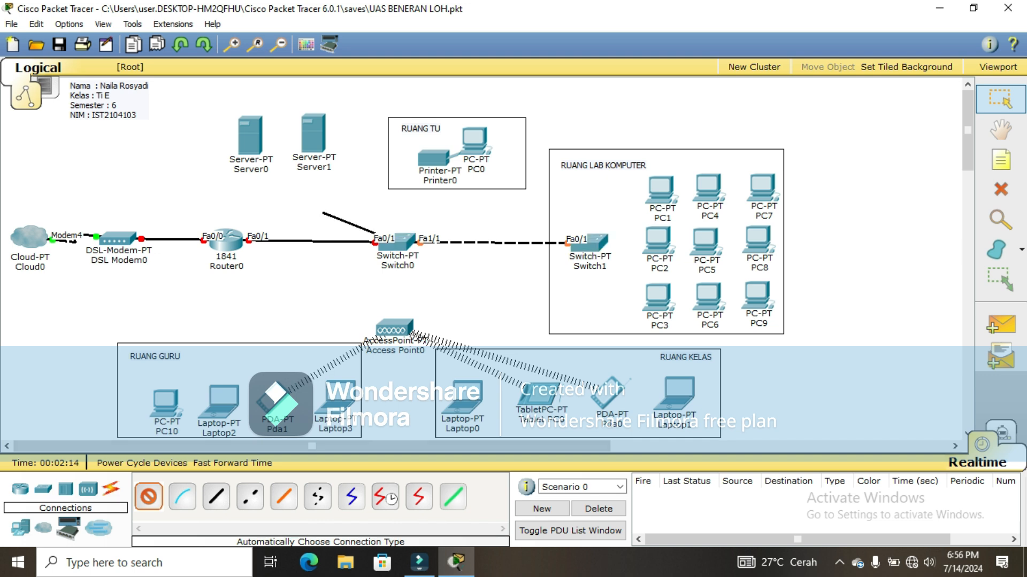
pyautogui.click(255, 145)
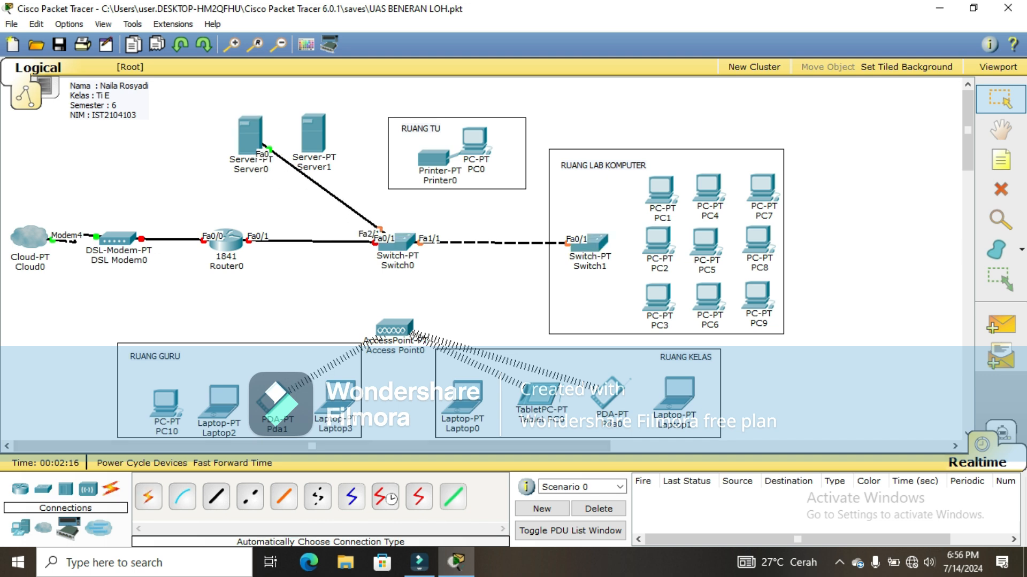
pyautogui.click(148, 497)
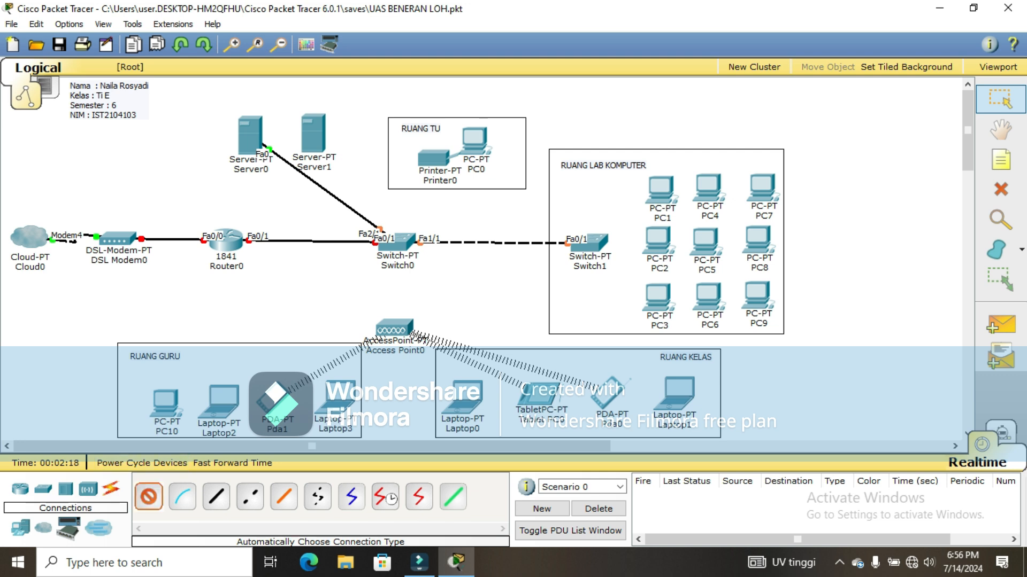
pyautogui.click(397, 242)
pyautogui.click(320, 126)
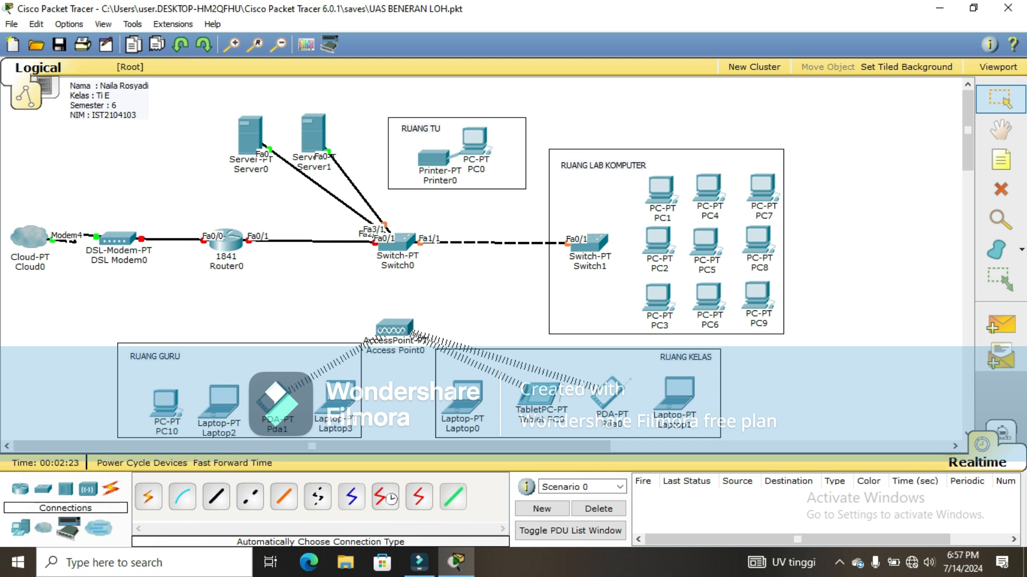
# Step: Cable Switch0 to Printer0 and to PC0 in RUANG TU
pyautogui.click(148, 496)
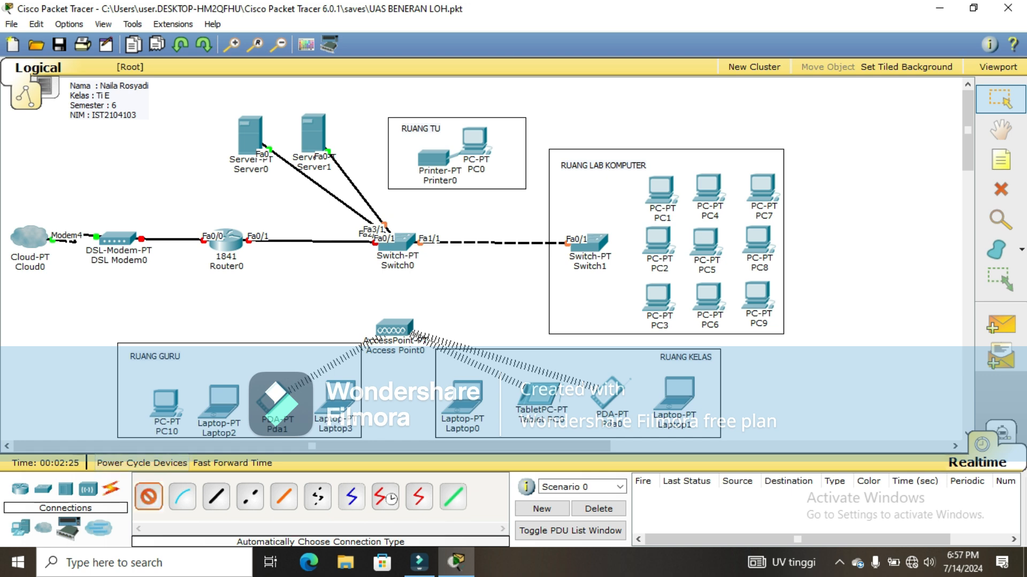
pyautogui.click(400, 241)
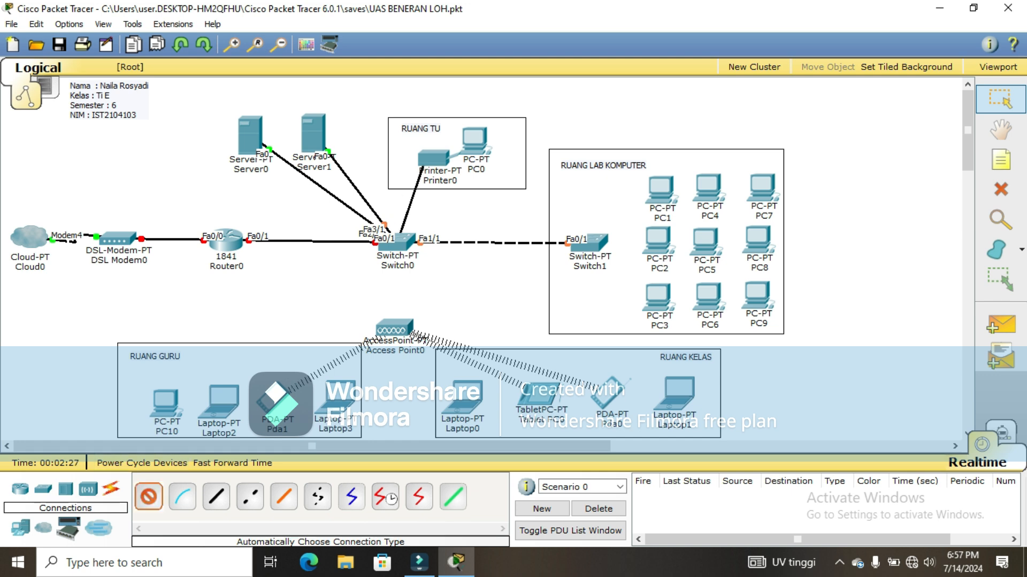
pyautogui.click(430, 164)
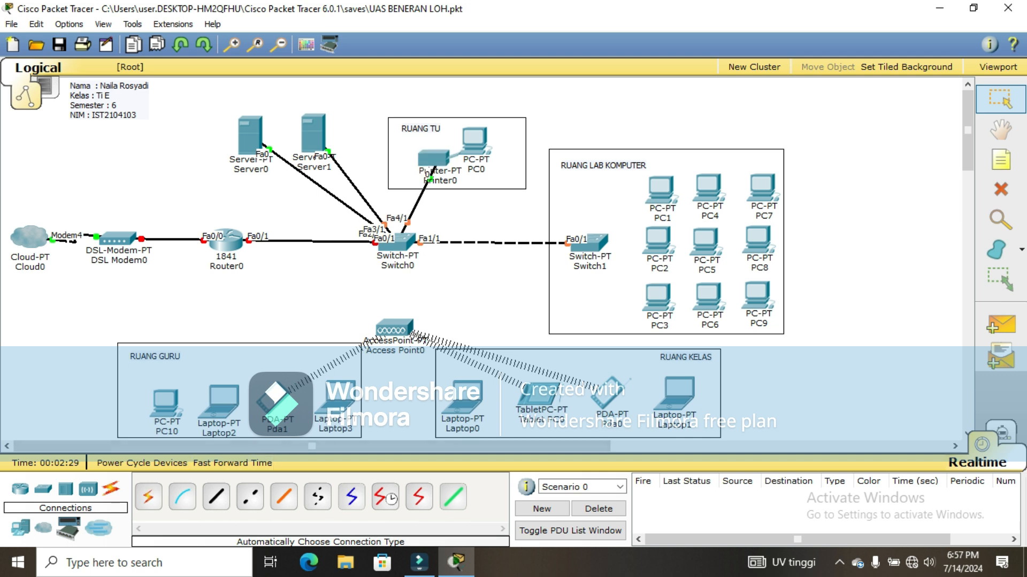
pyautogui.click(148, 497)
pyautogui.click(398, 242)
pyautogui.click(474, 139)
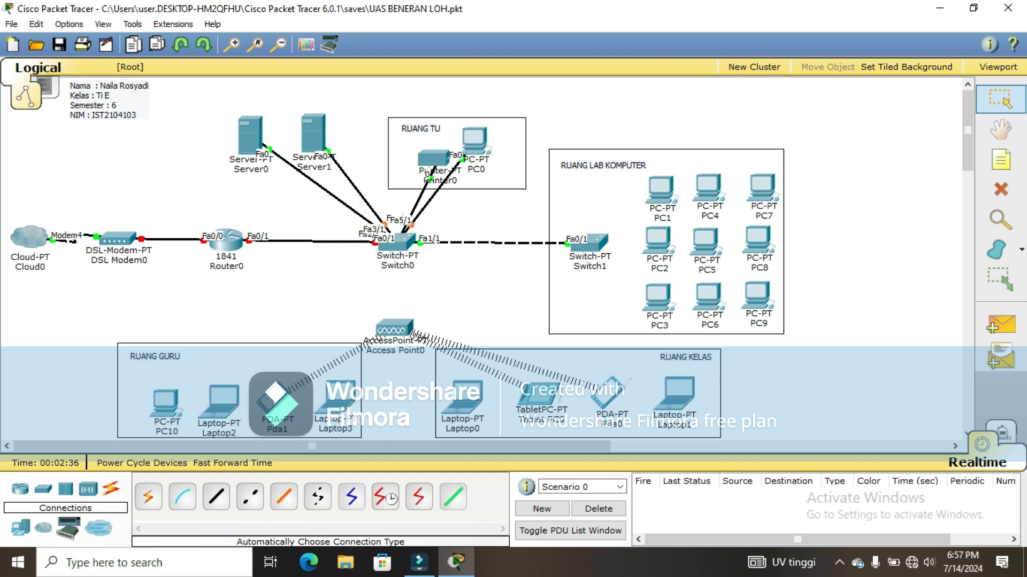
# Step: Cable Switch1 to PC1, PC2 and PC3 with automatic connections
pyautogui.click(148, 497)
pyautogui.click(588, 242)
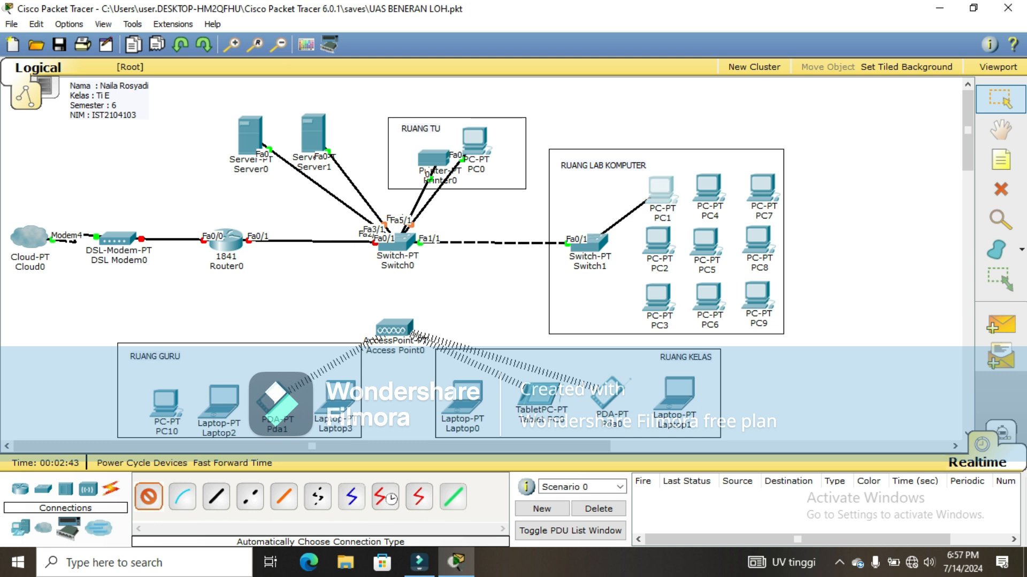
pyautogui.click(650, 198)
pyautogui.click(148, 497)
pyautogui.click(588, 242)
pyautogui.click(657, 239)
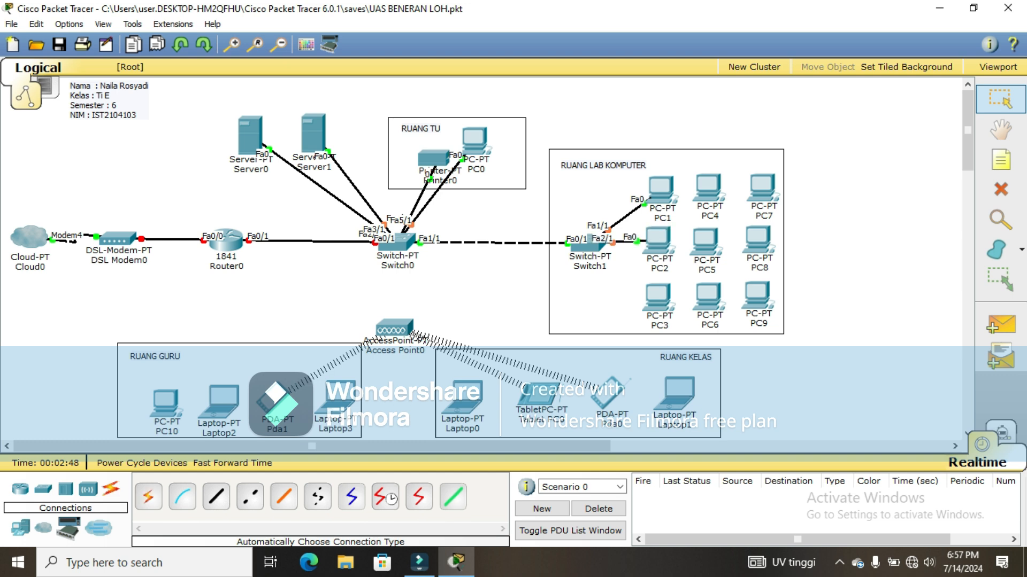
pyautogui.click(149, 497)
pyautogui.click(589, 242)
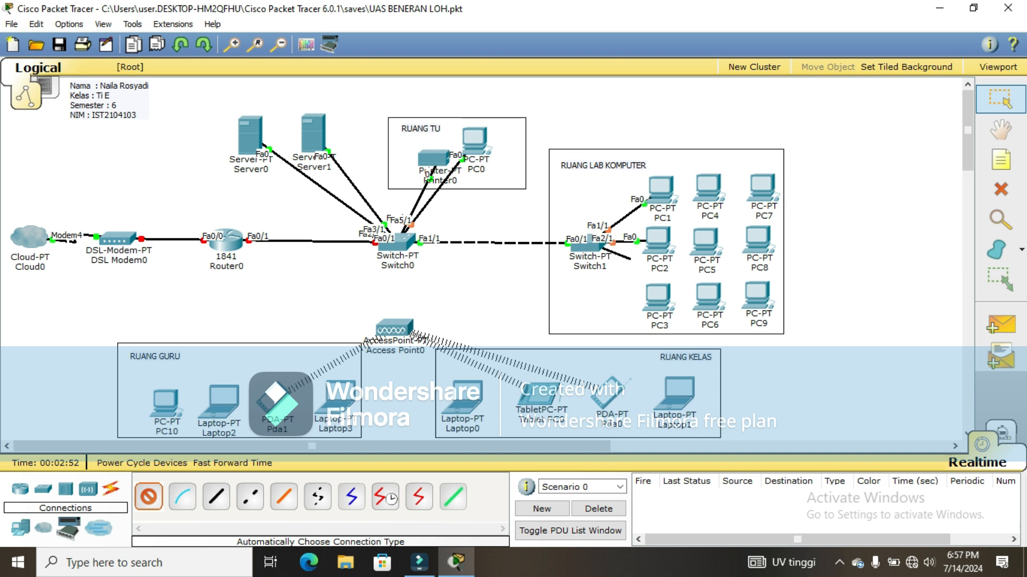
pyautogui.click(656, 295)
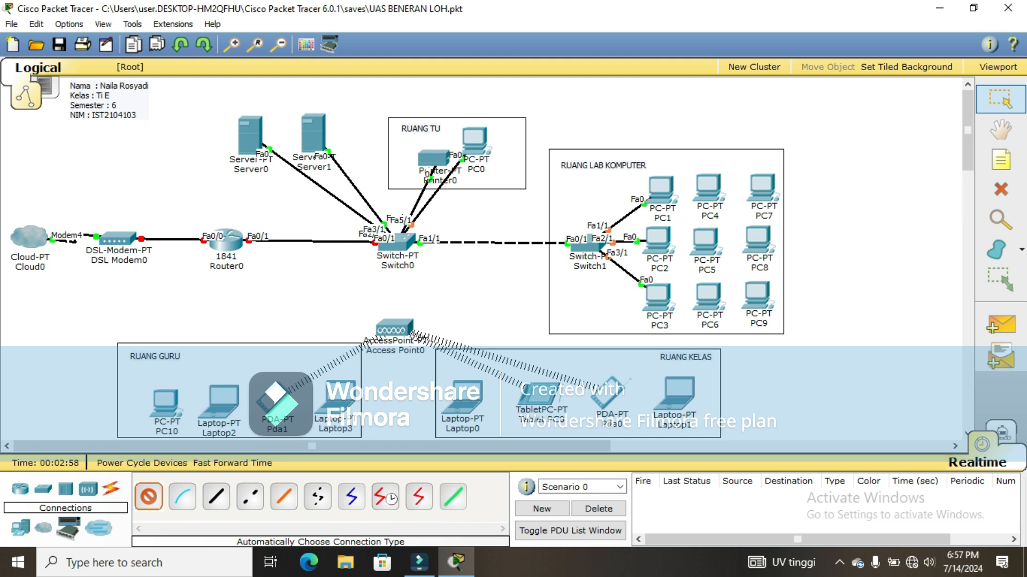
# Step: Cable Switch1 to PC4, PC5 and PC6
pyautogui.click(588, 245)
pyautogui.click(709, 188)
pyautogui.click(149, 497)
pyautogui.click(589, 245)
pyautogui.click(705, 242)
pyautogui.click(149, 497)
pyautogui.click(588, 245)
pyautogui.click(708, 296)
pyautogui.click(148, 496)
# Step: Cable Switch1 to PC7, PC8 and PC9
pyautogui.click(588, 245)
pyautogui.click(762, 188)
pyautogui.click(148, 496)
pyautogui.click(588, 245)
pyautogui.click(758, 241)
pyautogui.click(149, 497)
pyautogui.click(588, 245)
pyautogui.click(757, 296)
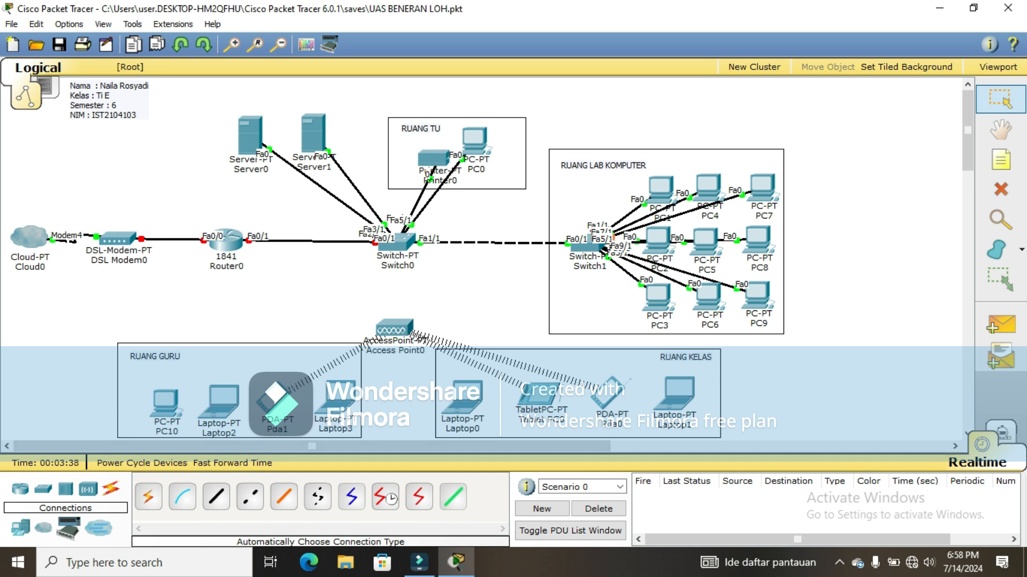
# Step: Link Switch0 to Access Point0 with an automatic connection
pyautogui.click(149, 497)
pyautogui.click(397, 241)
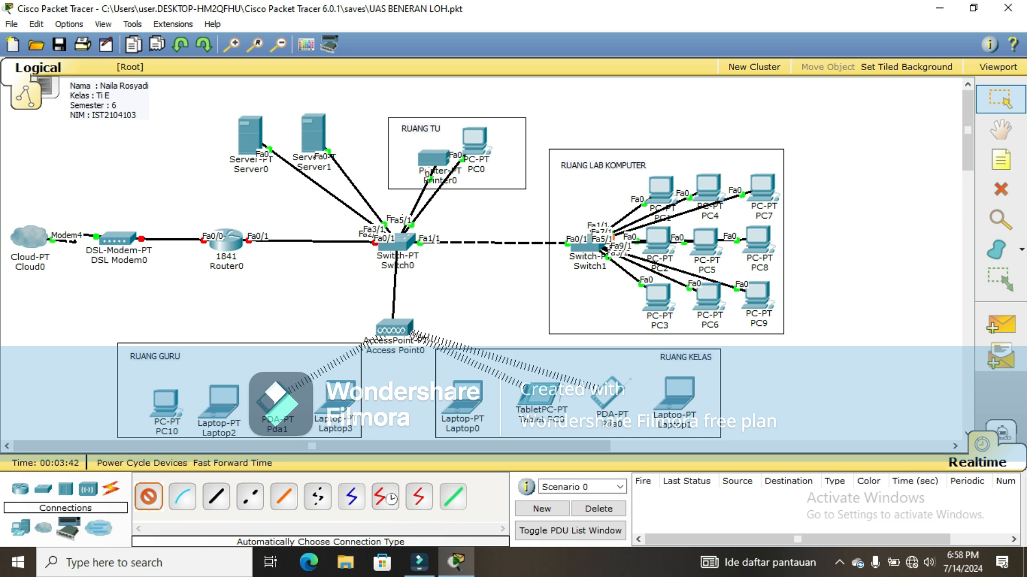
pyautogui.click(393, 321)
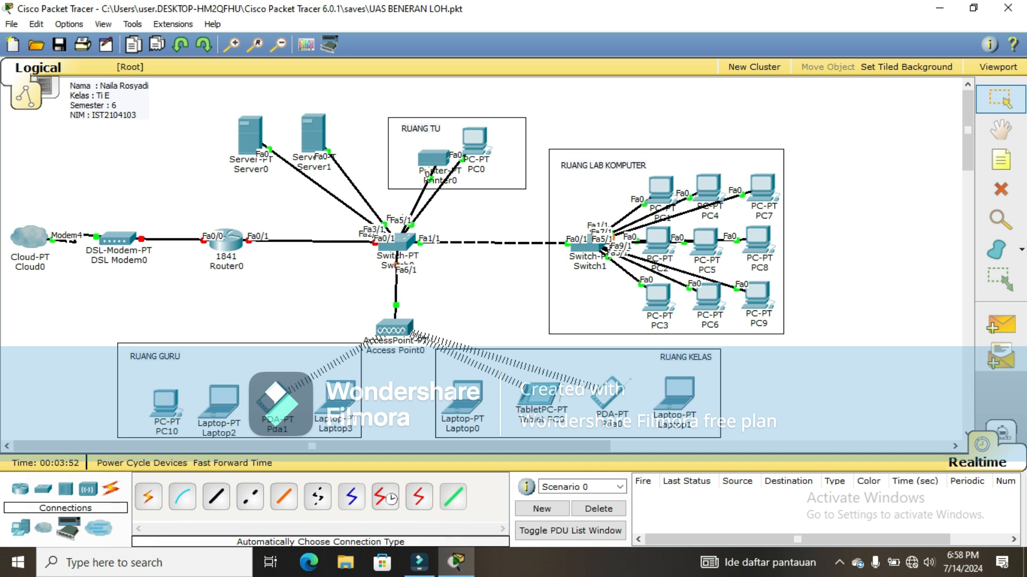
# Step: Rename Server0 to DHCP
pyautogui.click(251, 169)
pyautogui.hotkey('ctrl', 'a')
pyautogui.write('DHC')
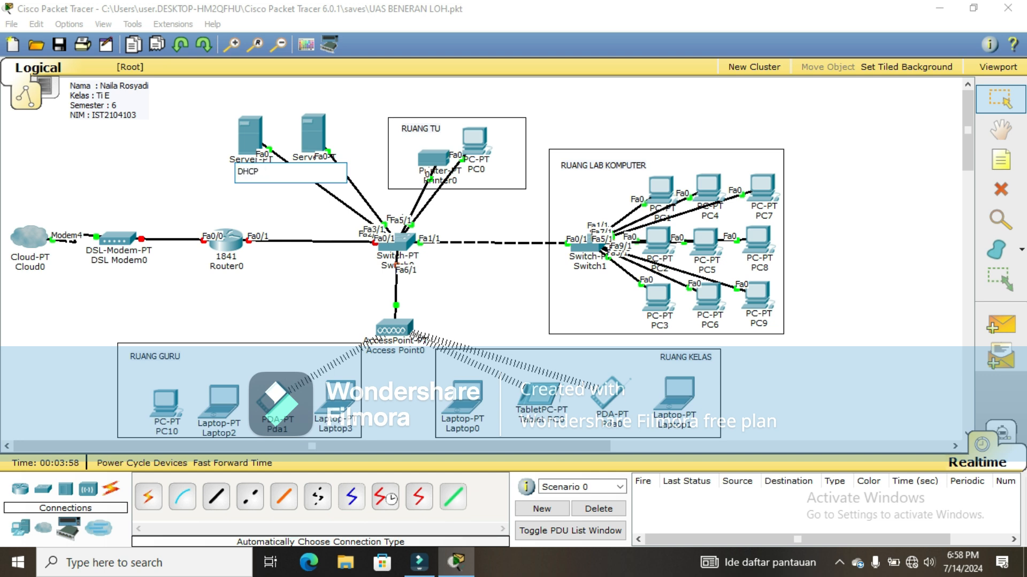
pyautogui.write('P')
pyautogui.press('Return')
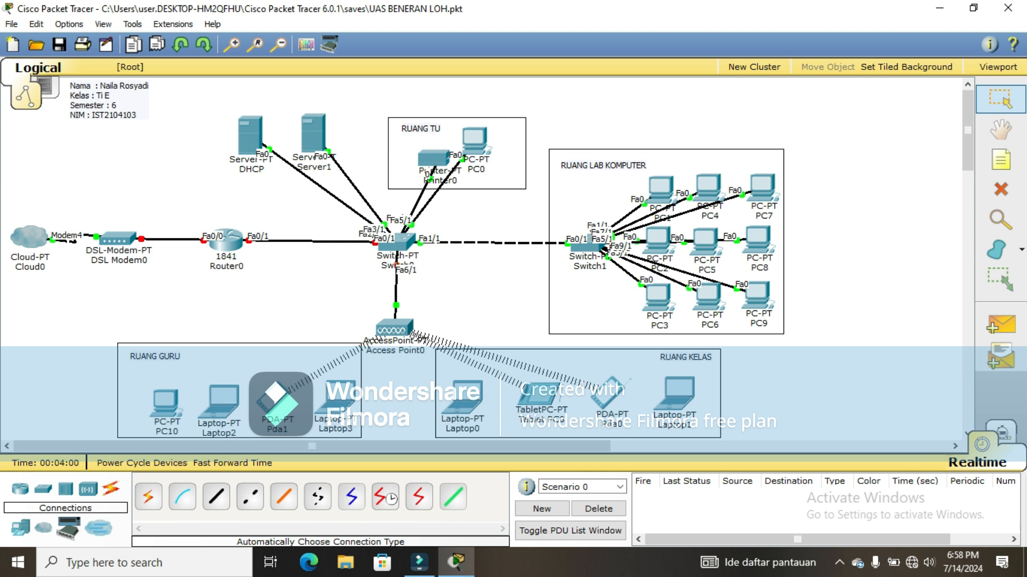
# Step: Rename Server1 to DNS, then open the DHCP server's device window
pyautogui.click(302, 169)
pyautogui.moveTo(331, 169); pyautogui.dragTo(299, 170)
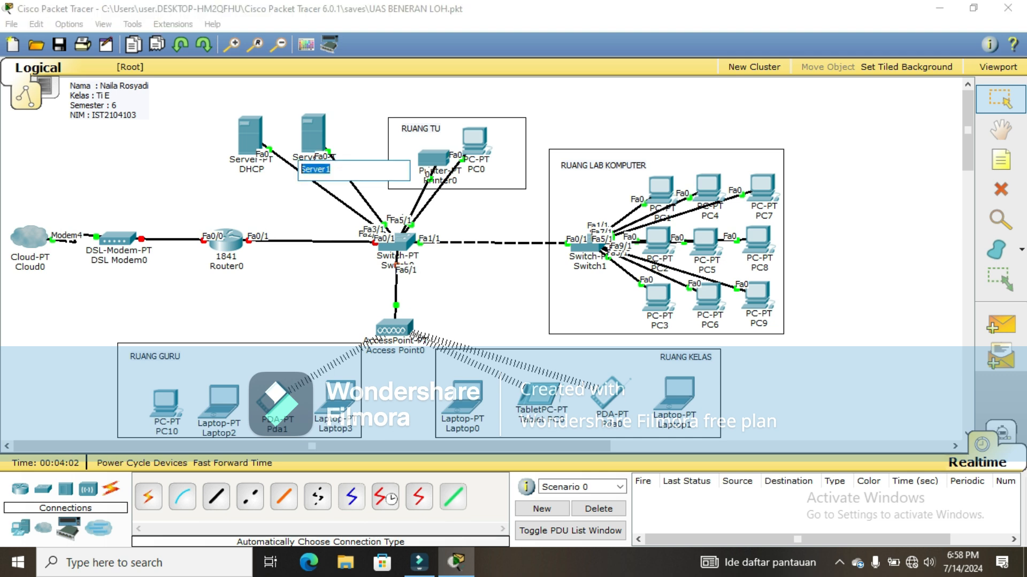
pyautogui.write('DNS')
pyautogui.press('Return')
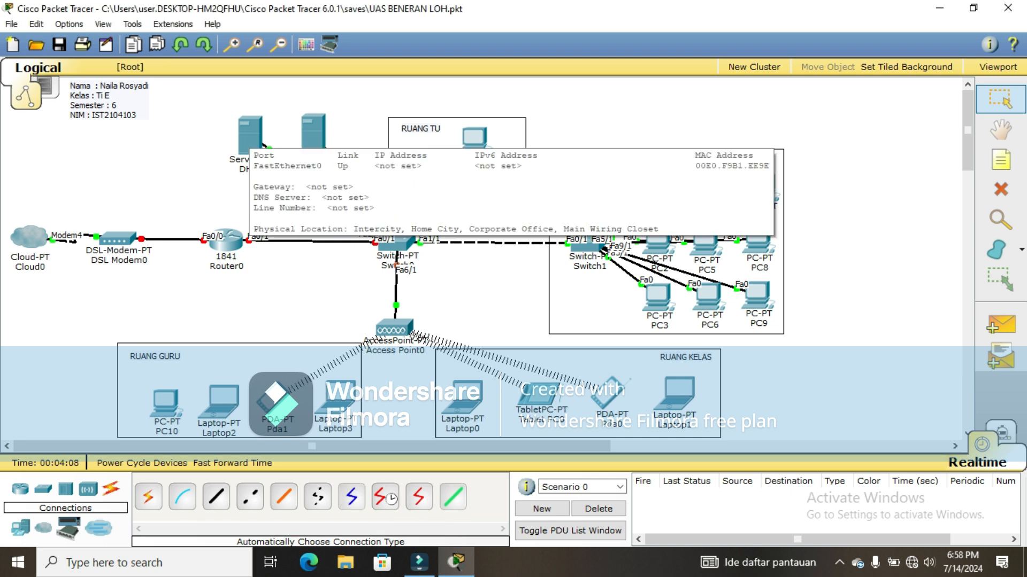
pyautogui.click(250, 137)
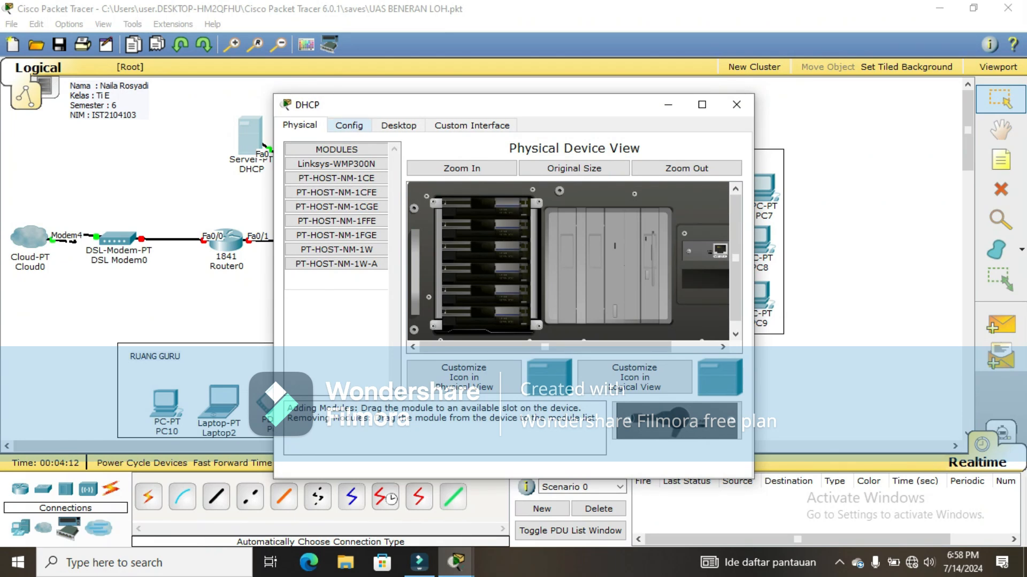
# Step: Set the server's gateway to 192.168.10.1 and DNS server to 192.168.10.222 in Config settings
pyautogui.click(350, 126)
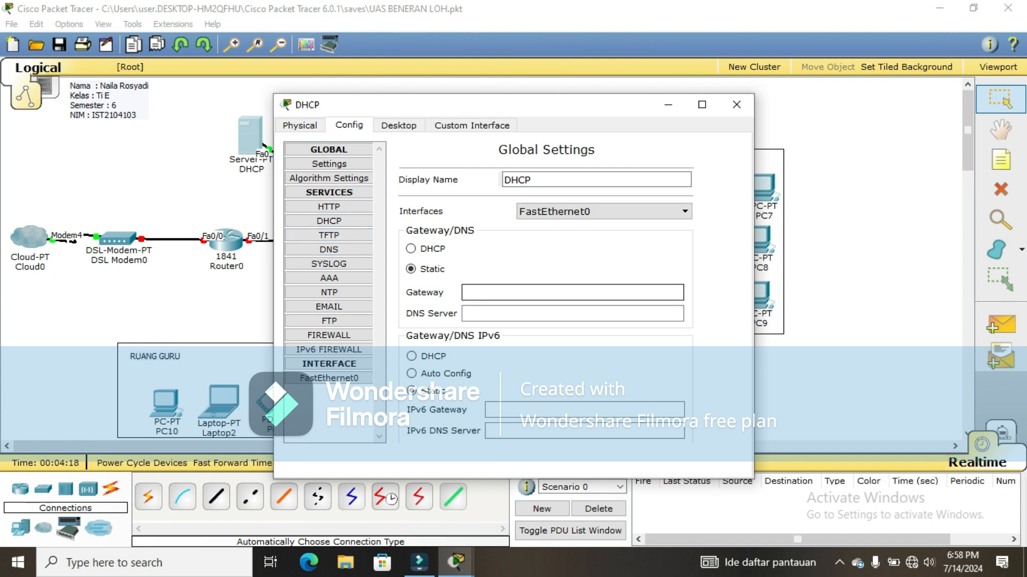
pyautogui.write('192.168.10.1')
pyautogui.click(503, 314)
pyautogui.write('192.1')
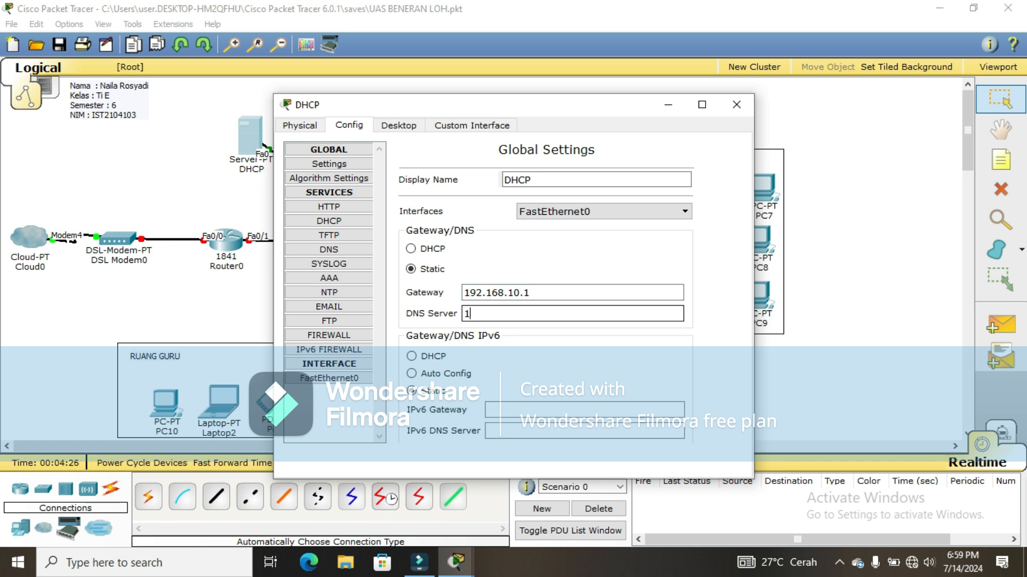
pyautogui.write('68.10.222')
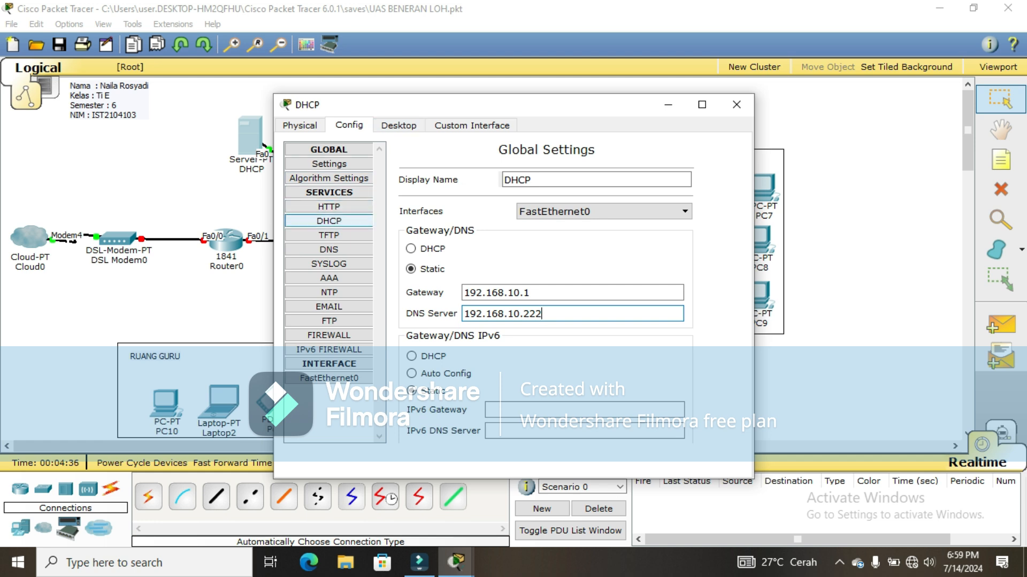
# Step: Turn the DHCP service on with pool gateway 192.168.10.1 and DNS 192.168.10.222
pyautogui.click(328, 221)
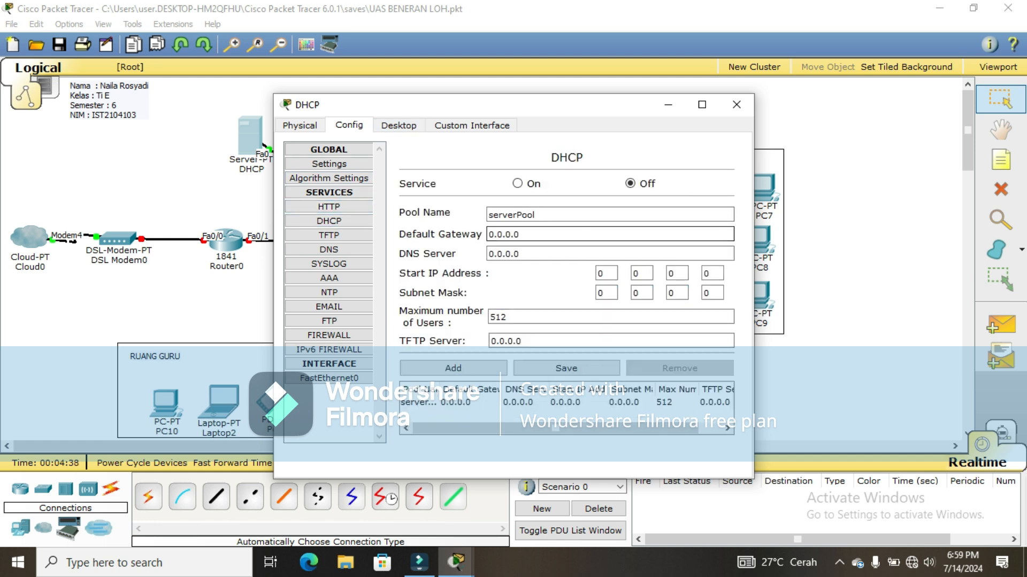
pyautogui.click(517, 183)
pyautogui.moveTo(524, 234); pyautogui.dragTo(487, 234)
pyautogui.write('192.1')
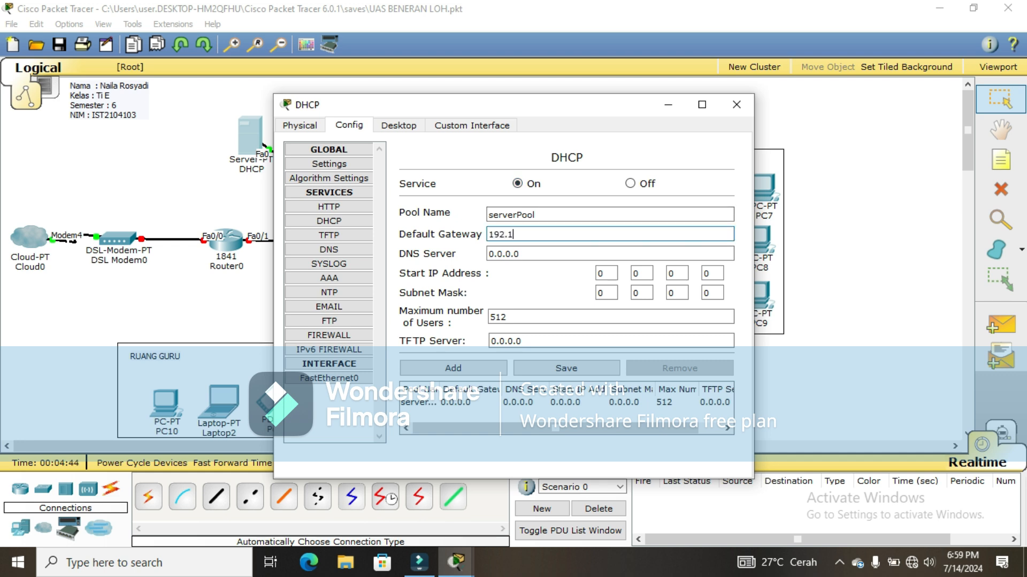
pyautogui.write('68.10.1')
pyautogui.press('Tab')
pyautogui.press('Tab')
pyautogui.write('19')
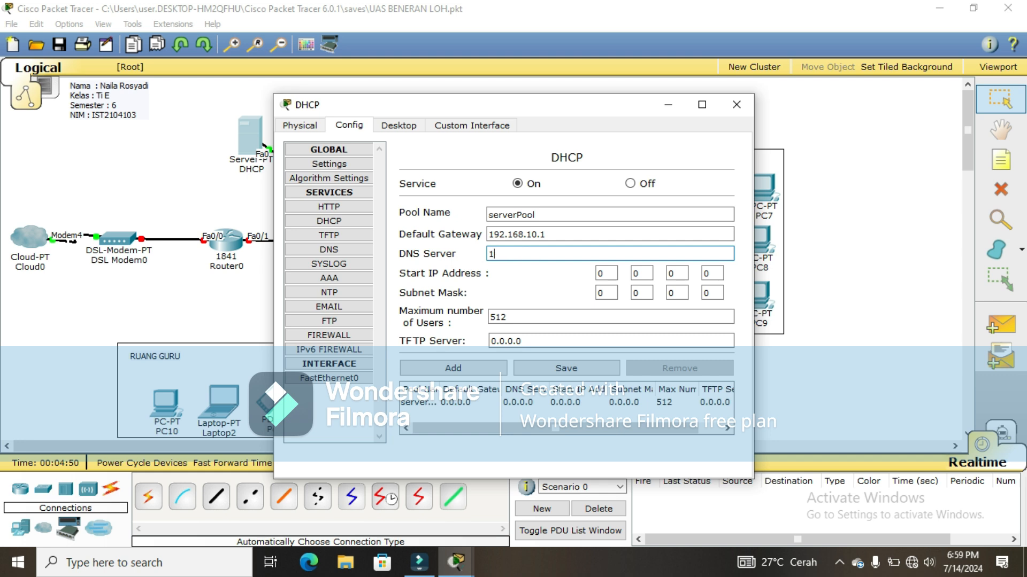
pyautogui.press('BackSpace')
pyautogui.write('92.168.10.222')
# Step: Set the pool start IP 192.168.10.1 and mask 255.255.255.0, and save the pool
pyautogui.press('Tab')
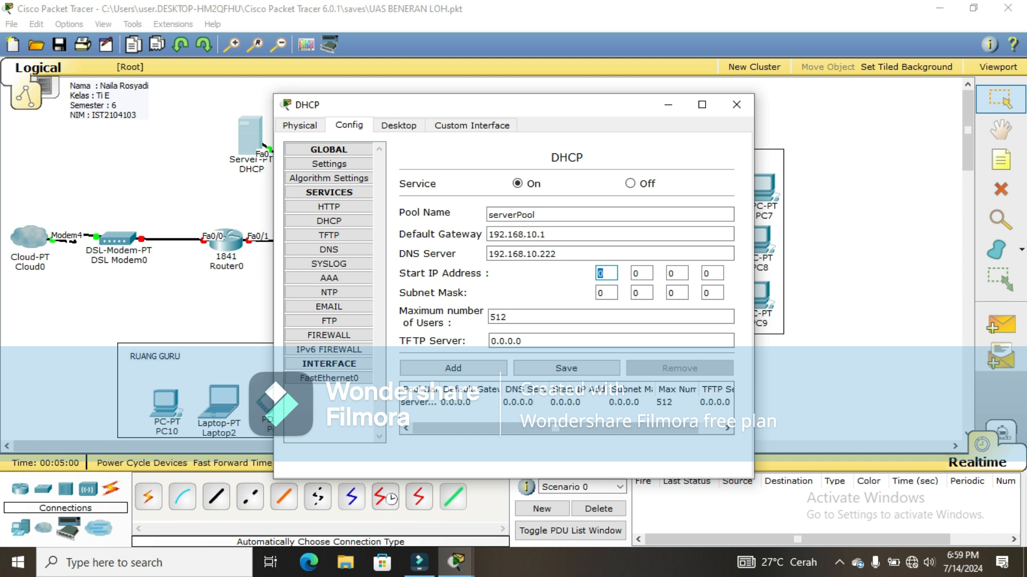
pyautogui.write('192')
pyautogui.press('Tab')
pyautogui.write('168')
pyautogui.press('Tab')
pyautogui.write('10')
pyautogui.press('Tab')
pyautogui.write('1')
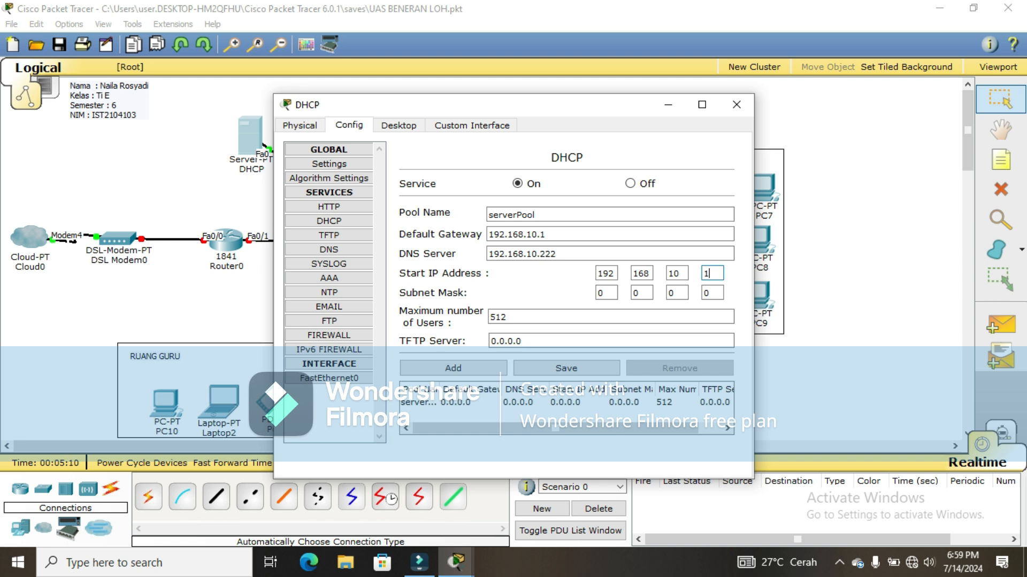
pyautogui.press('Tab')
pyautogui.write('255')
pyautogui.press('Tab')
pyautogui.write('255')
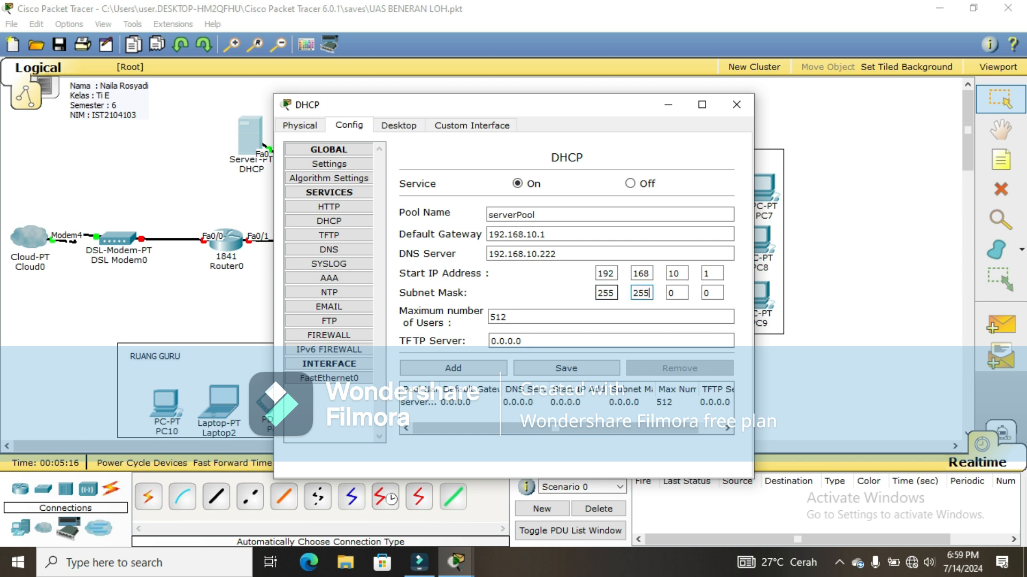
pyautogui.press('Tab')
pyautogui.write('255')
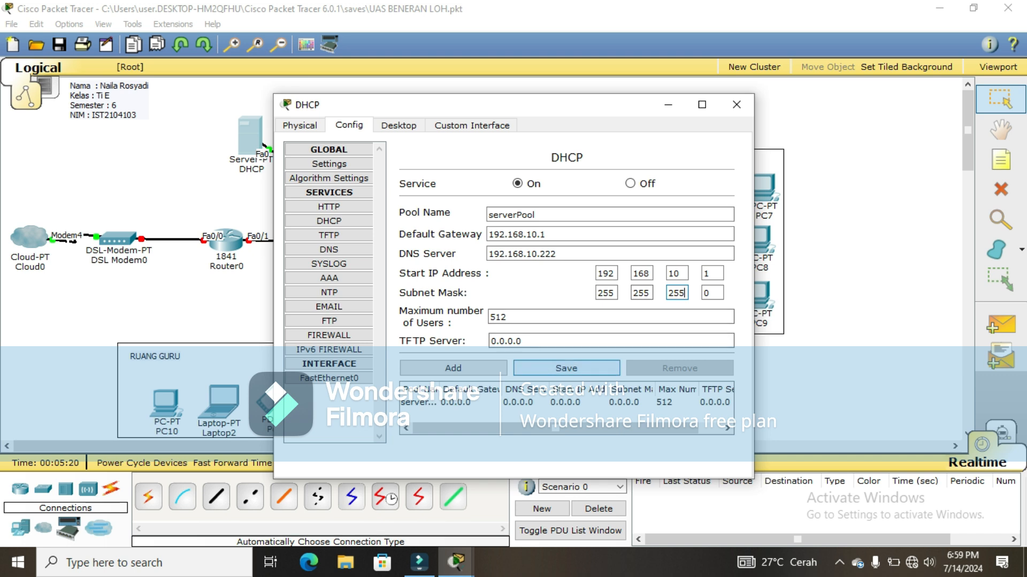
pyautogui.click(566, 368)
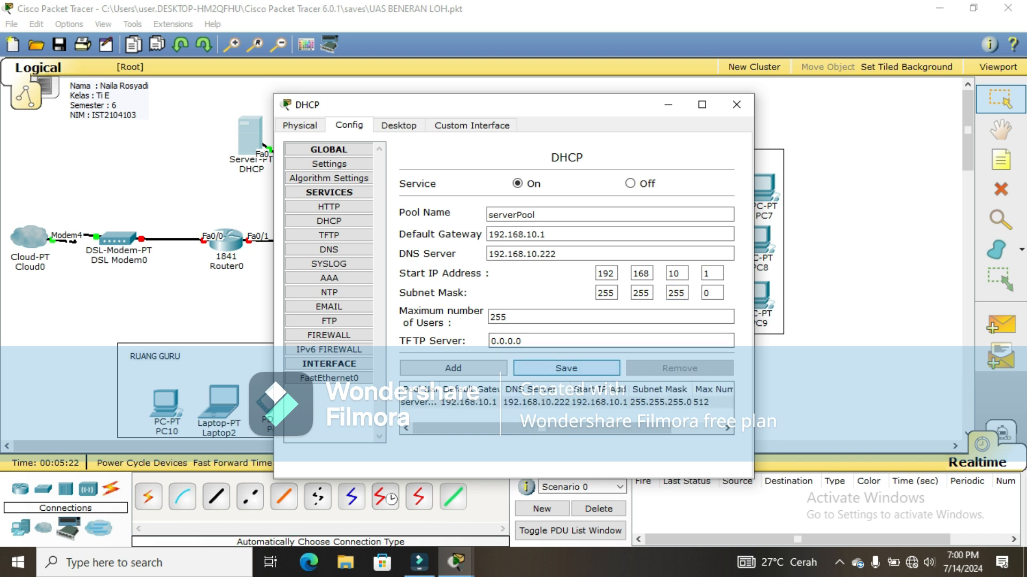
pyautogui.click(398, 125)
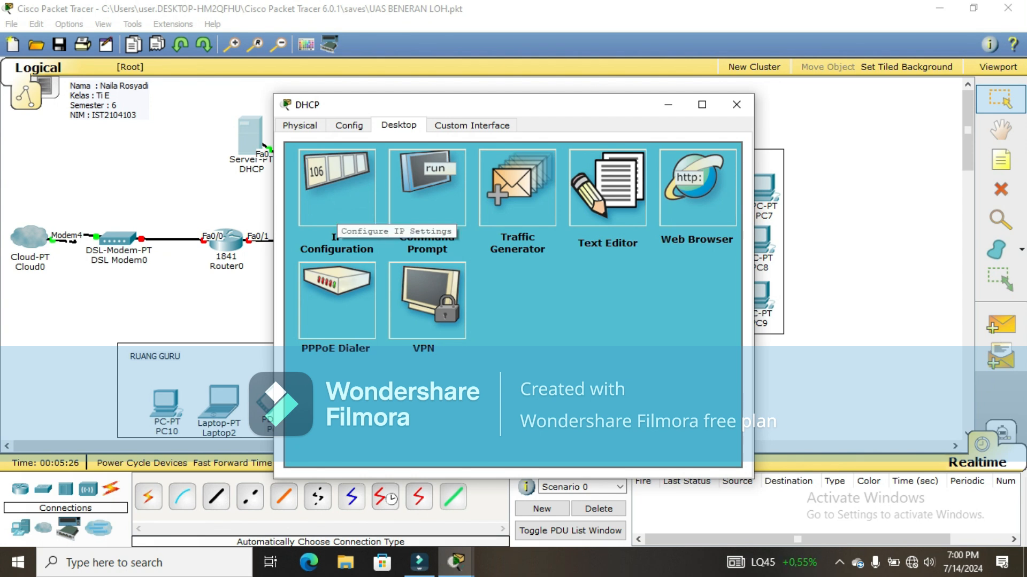
# Step: Enter IP 192.168.10.1 in the DHCP server's IP Configuration, auto-fill mask 255.255.255.0, and close it
pyautogui.click(336, 214)
pyautogui.click(460, 261)
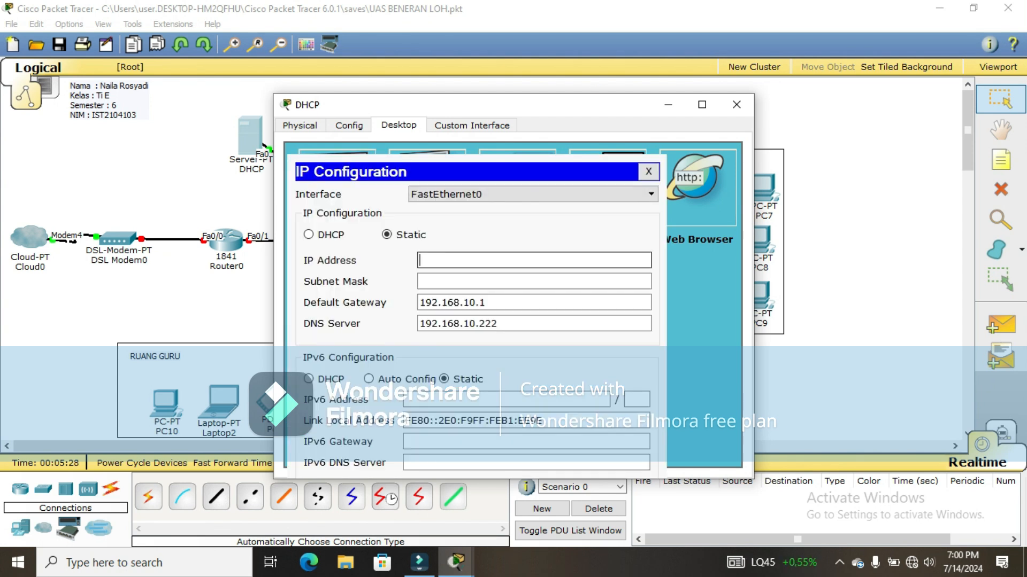
pyautogui.write('192.168.10.1')
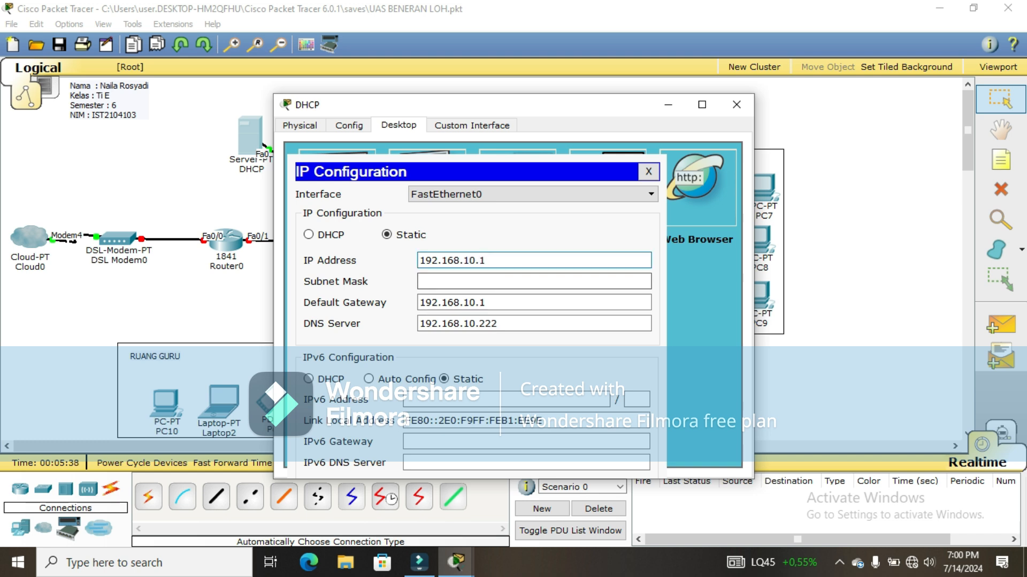
pyautogui.click(463, 281)
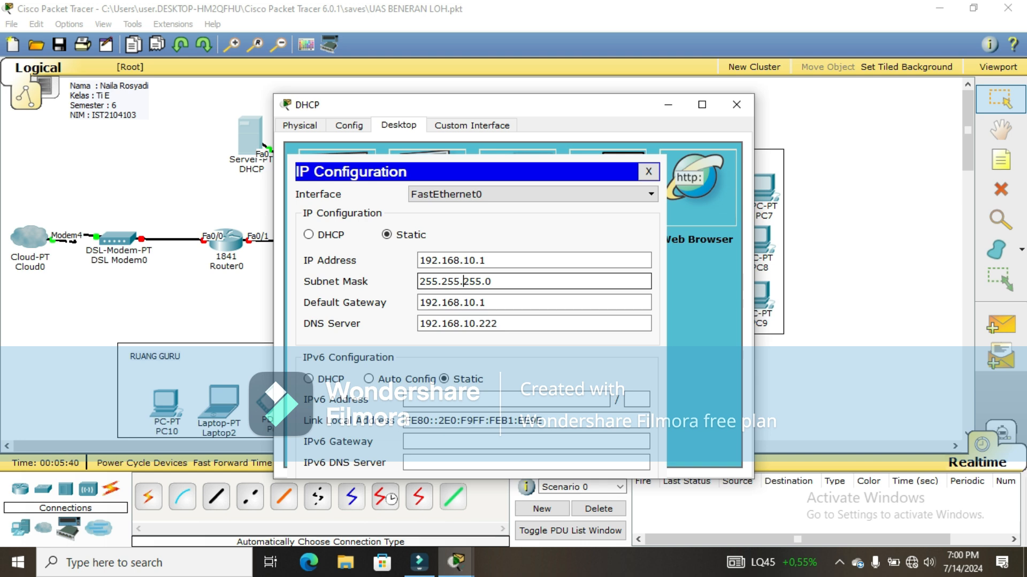
pyautogui.click(648, 171)
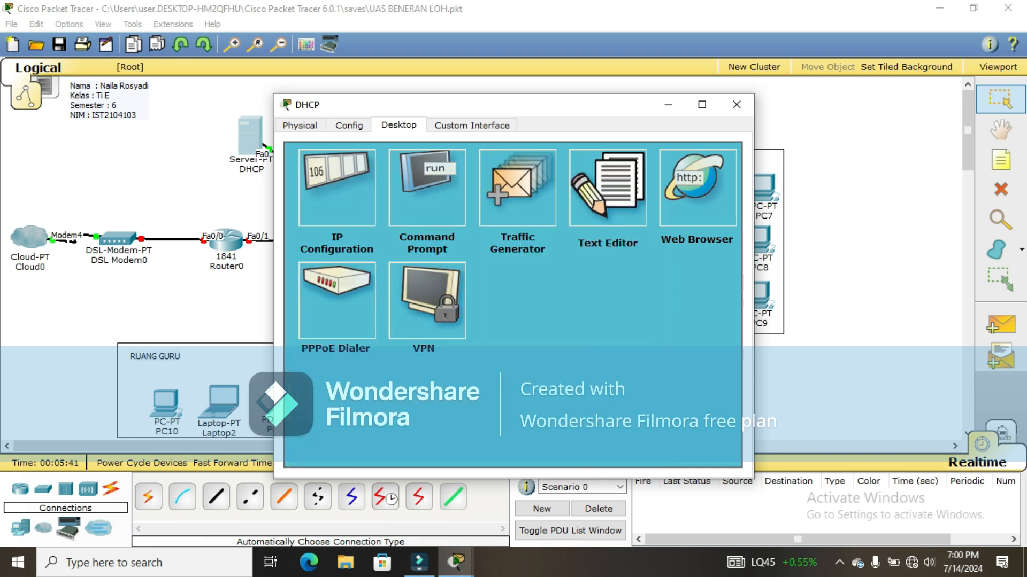
pyautogui.click(736, 104)
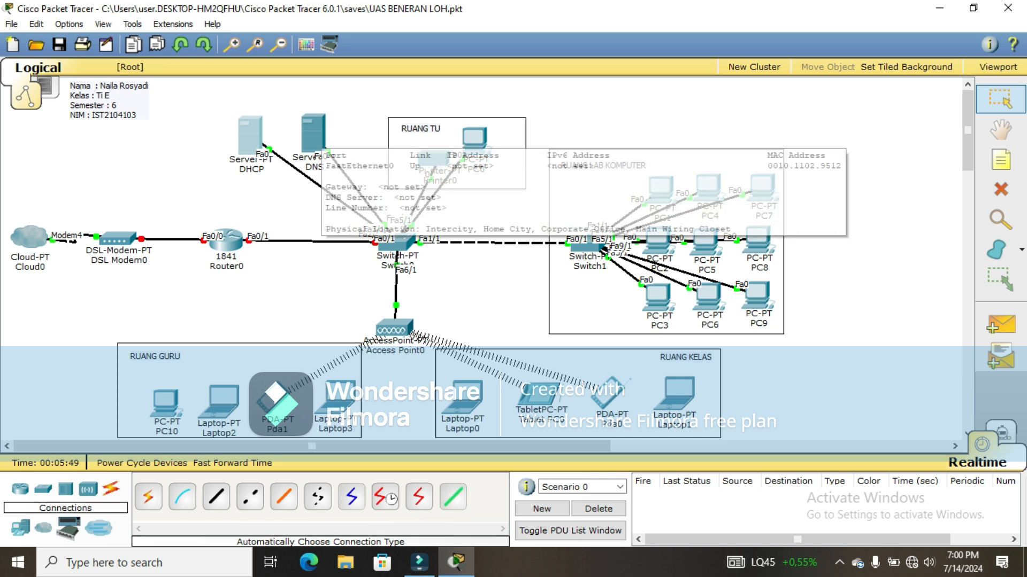
# Step: Open the DNS server and set its gateway 192.168.10.1 and DNS server 192.168.10.222
pyautogui.click(314, 135)
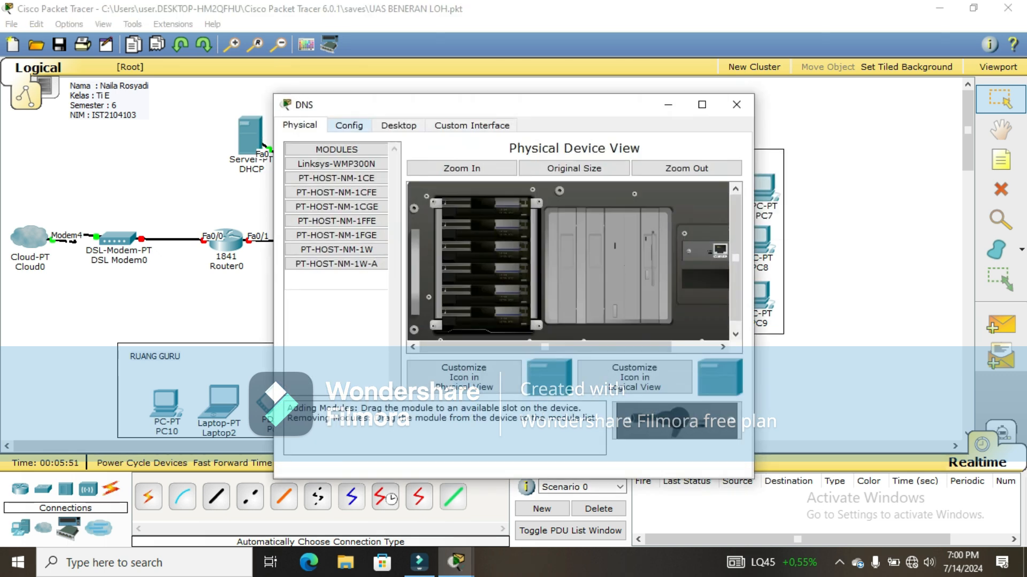
pyautogui.click(348, 125)
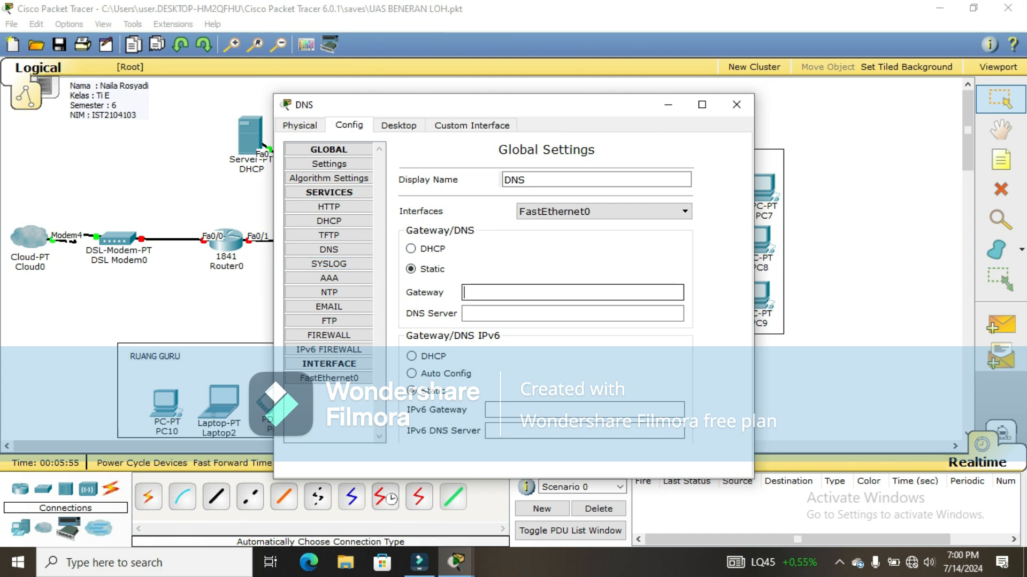
pyautogui.write('192.168')
pyautogui.write('.1')
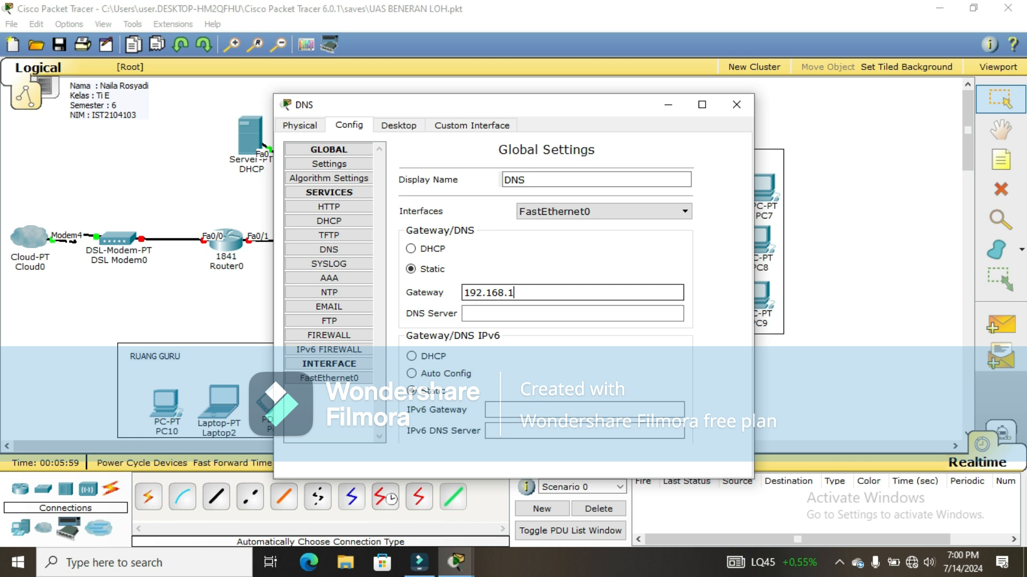
pyautogui.write('0.1')
pyautogui.click(513, 314)
pyautogui.write('19')
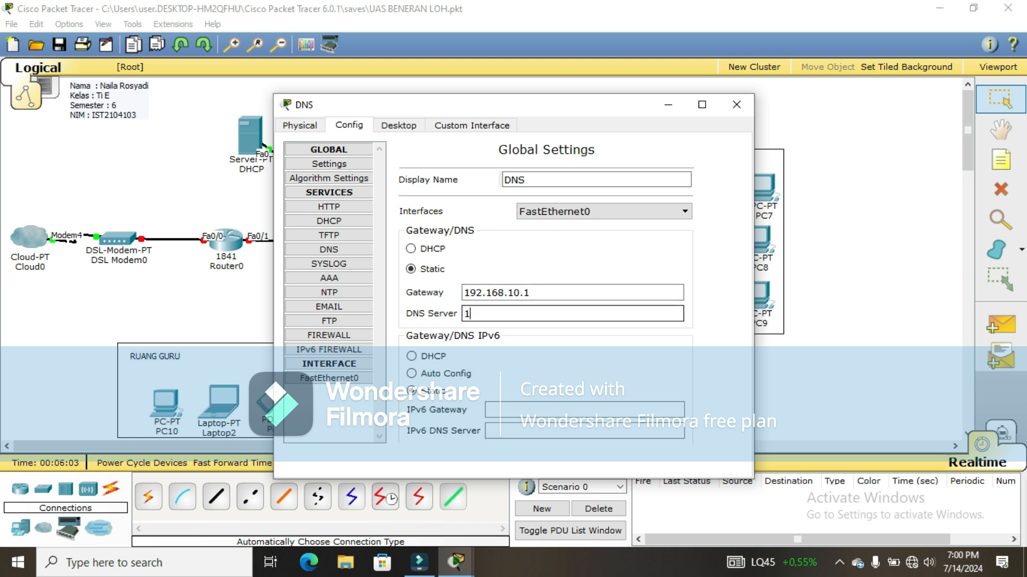
pyautogui.write('2.168.10.222')
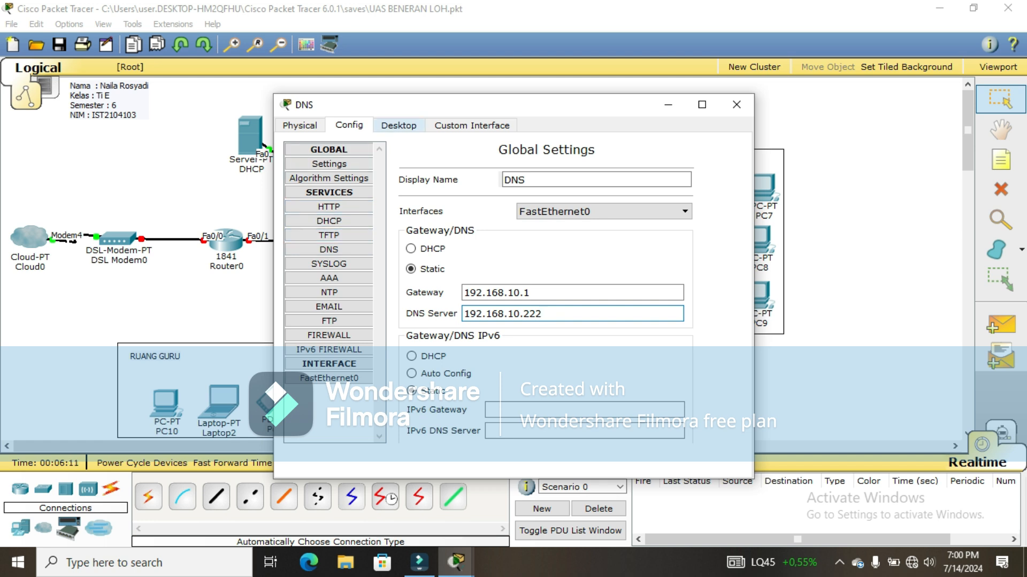
pyautogui.click(381, 125)
# Step: Enter IP 192.168.10.222 with auto-filled mask 255.255.255.0 on the DNS server, then close it
pyautogui.click(337, 188)
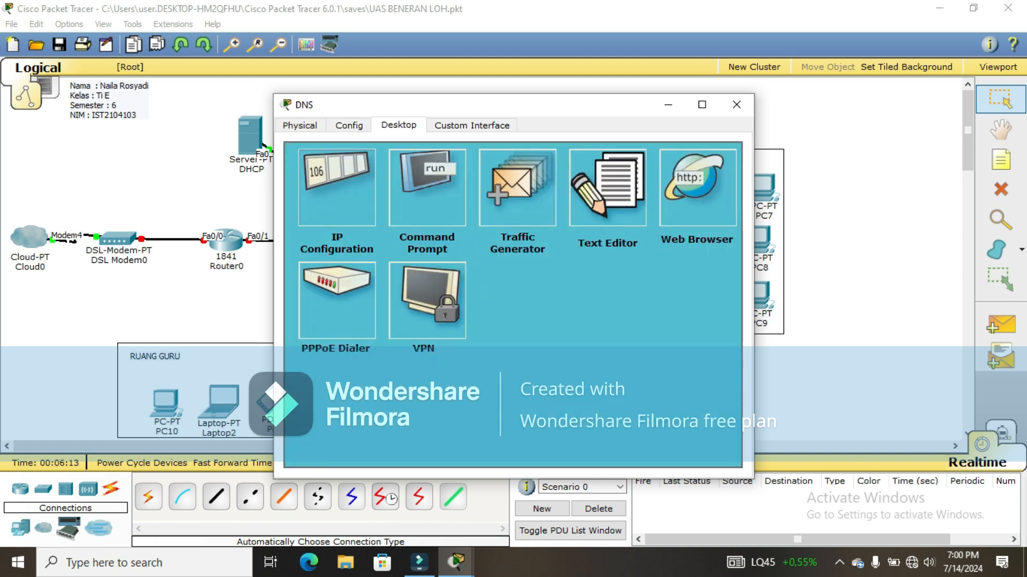
pyautogui.write('192.168.10.222')
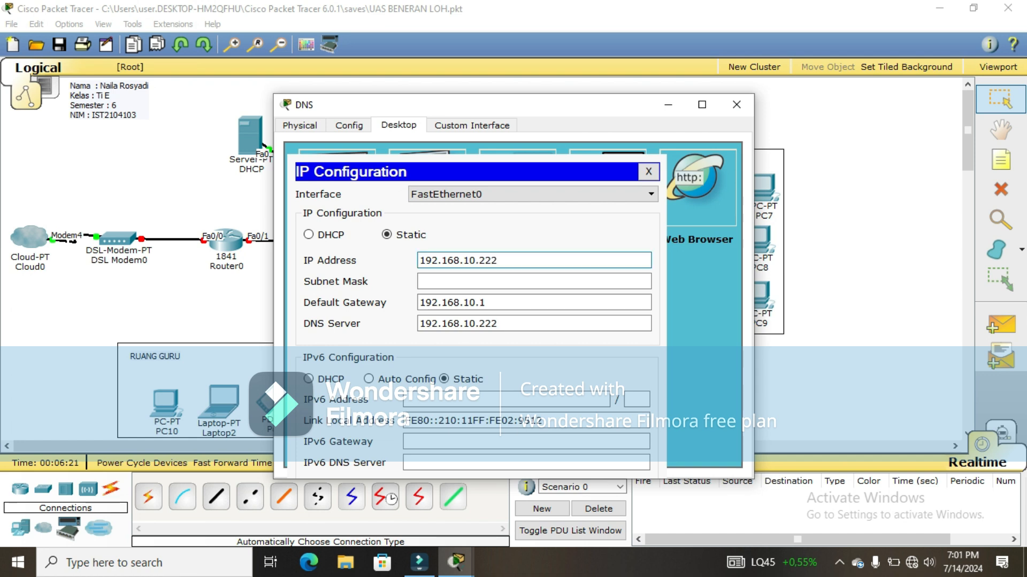
pyautogui.click(438, 281)
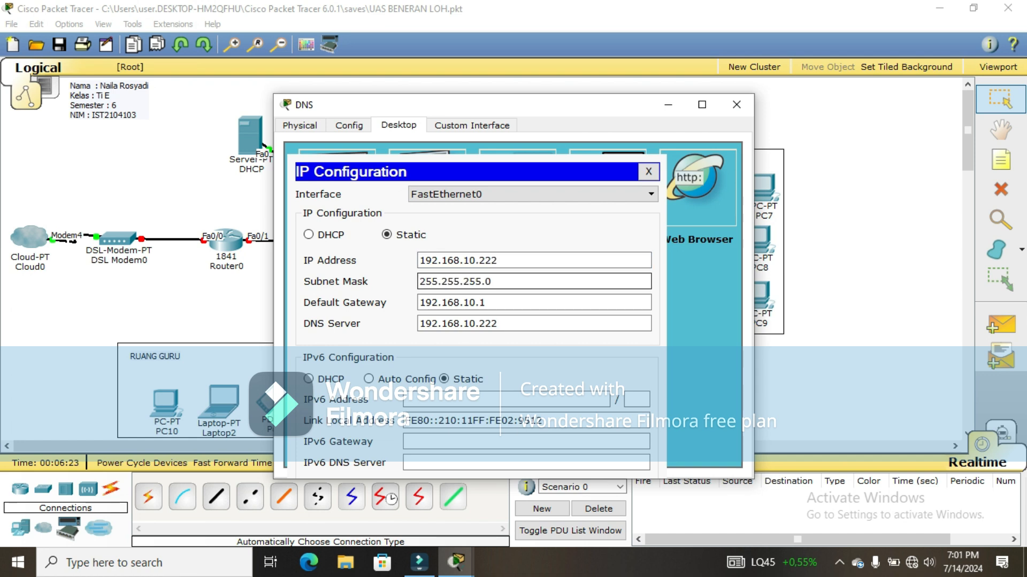
pyautogui.click(648, 172)
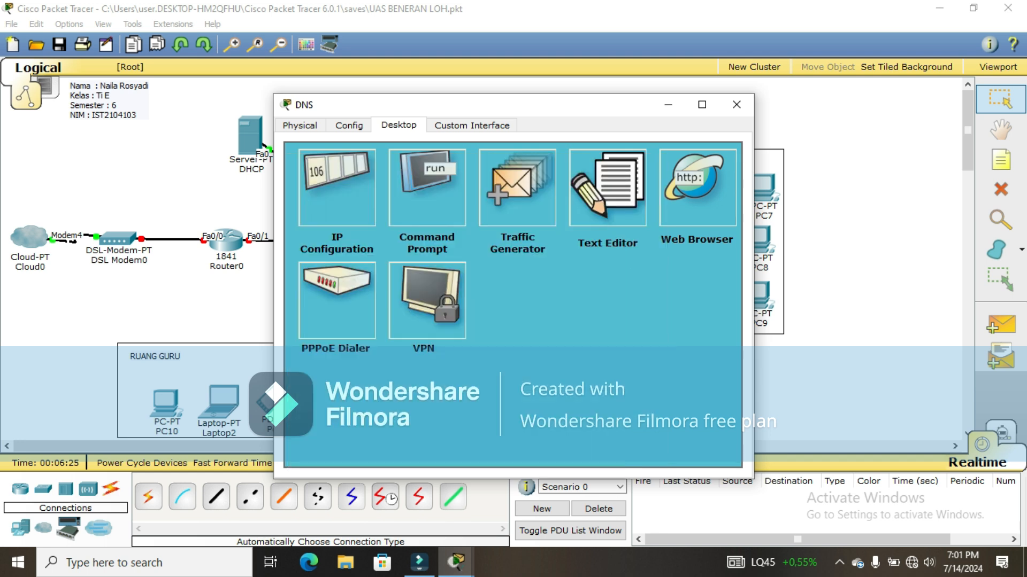
pyautogui.click(737, 104)
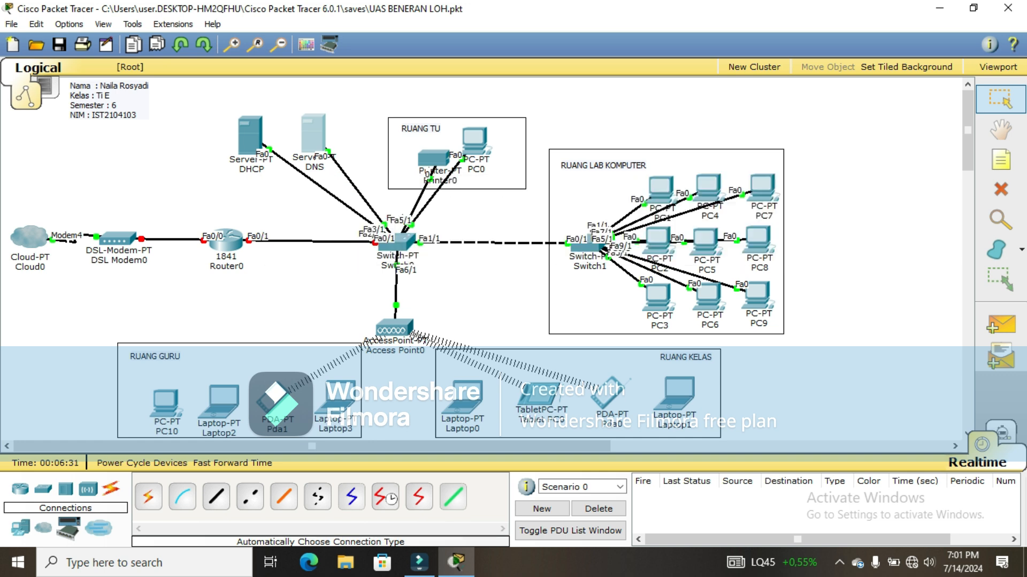
# Step: Turn on Router0's FastEthernet0/0 with IP 192.168.10.1 and mask 255.255.255.0
pyautogui.click(226, 242)
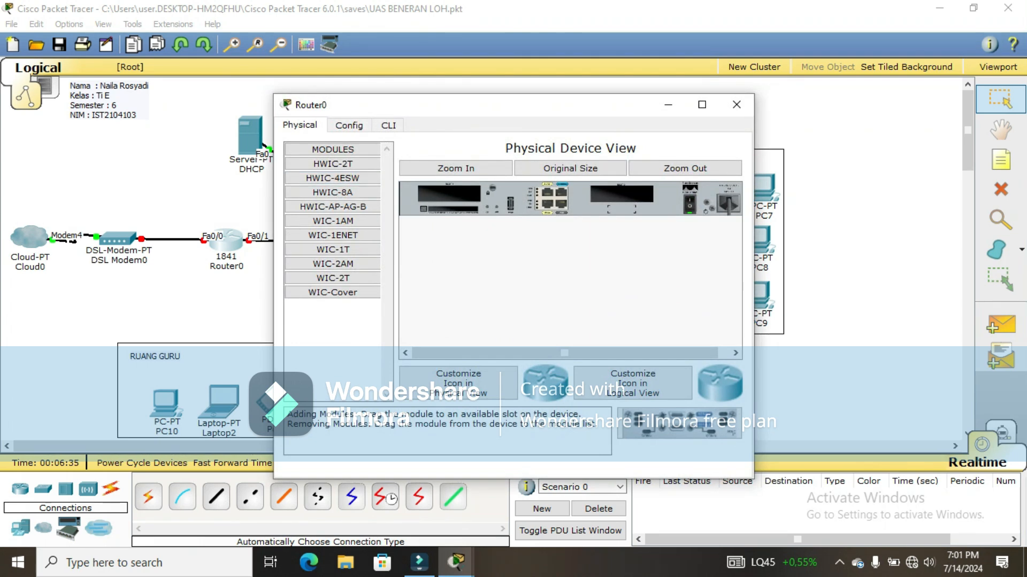
pyautogui.click(357, 125)
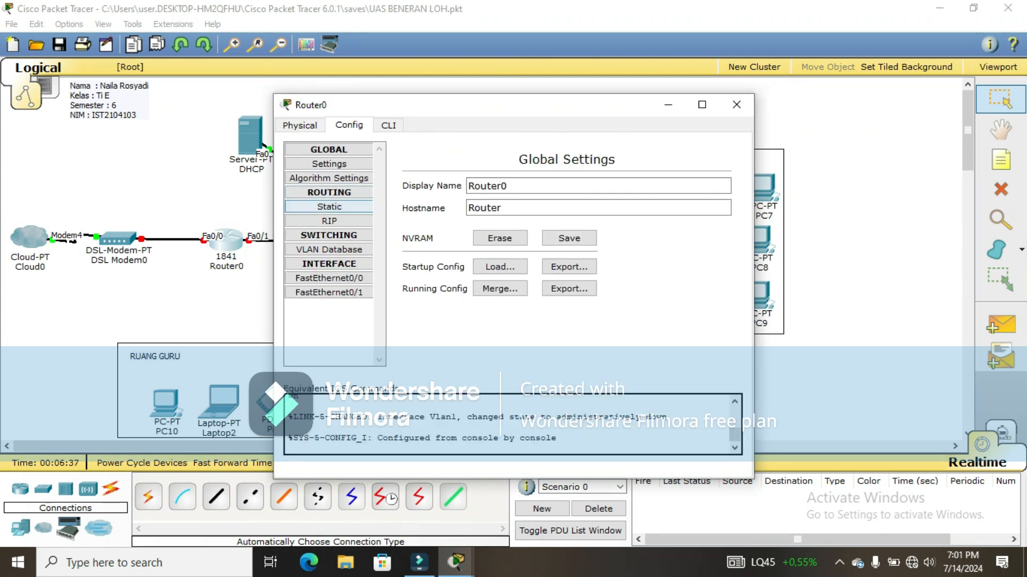
pyautogui.click(329, 278)
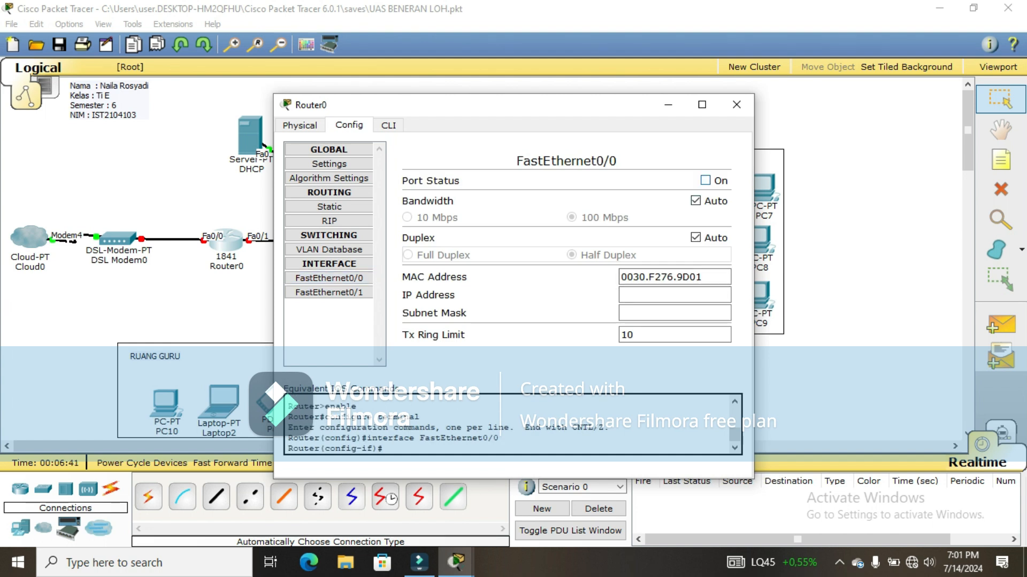
pyautogui.click(705, 181)
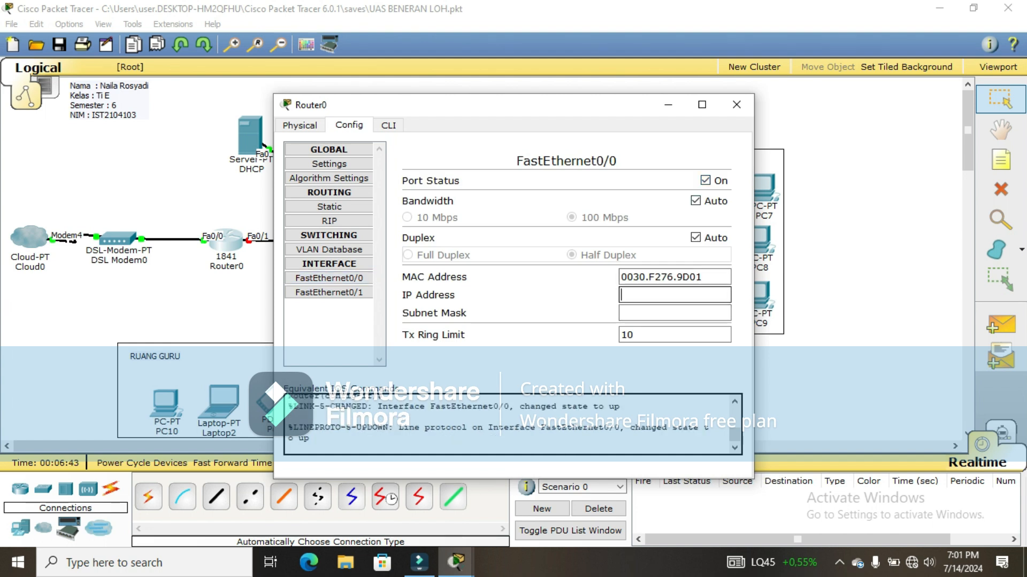
pyautogui.write('192.168.10.1')
pyautogui.click(643, 313)
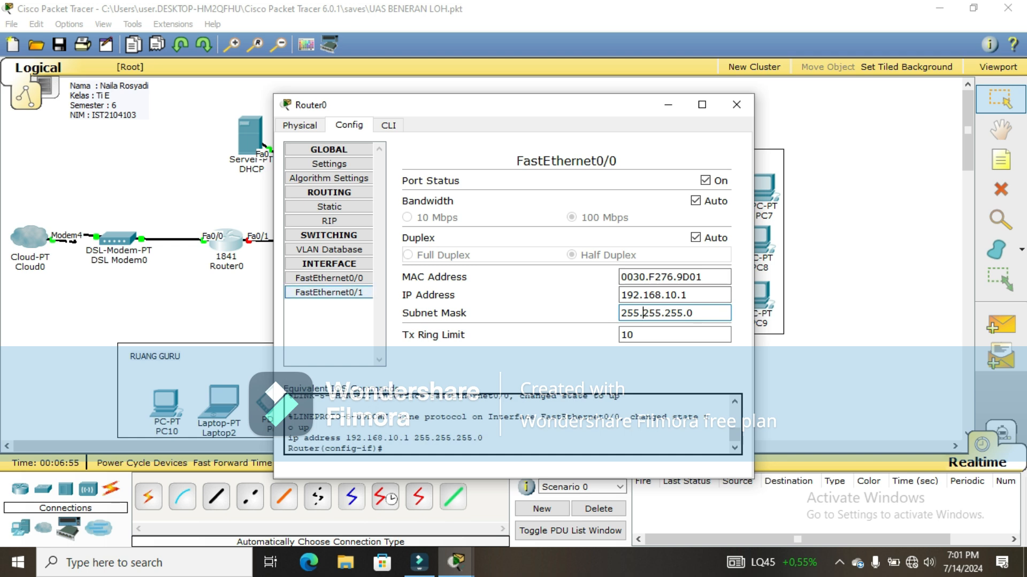
# Step: Turn on FastEthernet0/1, try 192.168.10.222, and dismiss the overlapping-address error
pyautogui.click(329, 293)
pyautogui.click(705, 180)
pyautogui.click(674, 295)
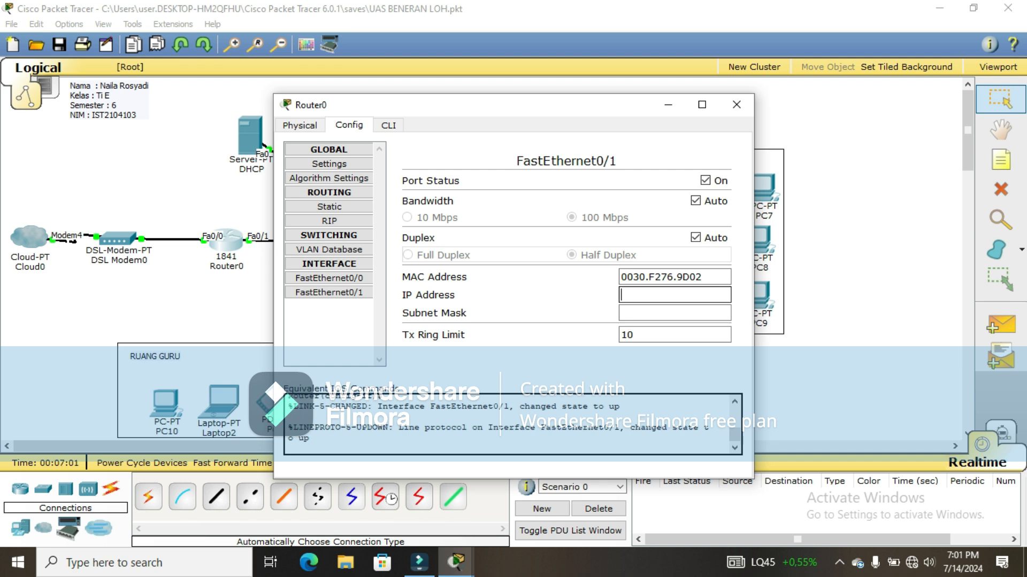
pyautogui.write('192.168.10.222')
pyautogui.press('Tab')
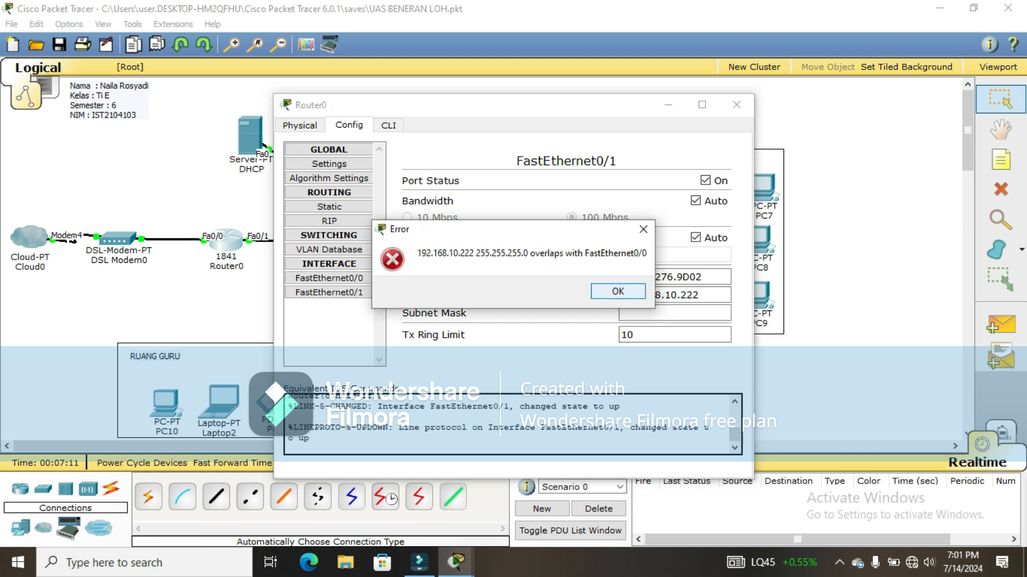
pyautogui.press('Return')
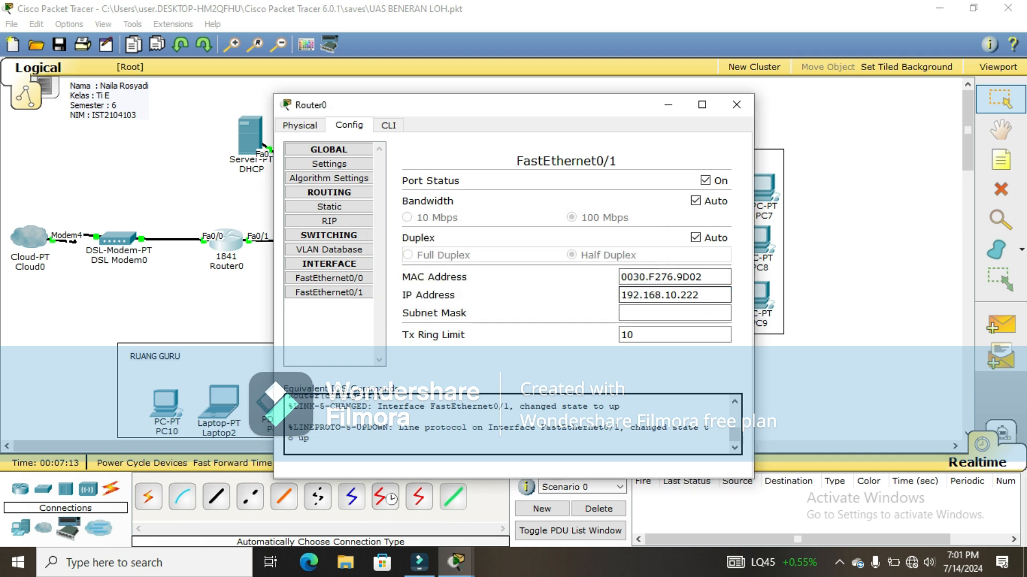
# Step: Close Router0, switch PC0's IP Configuration to DHCP (gets 192.168.10.5), then open Printer0
pyautogui.click(736, 104)
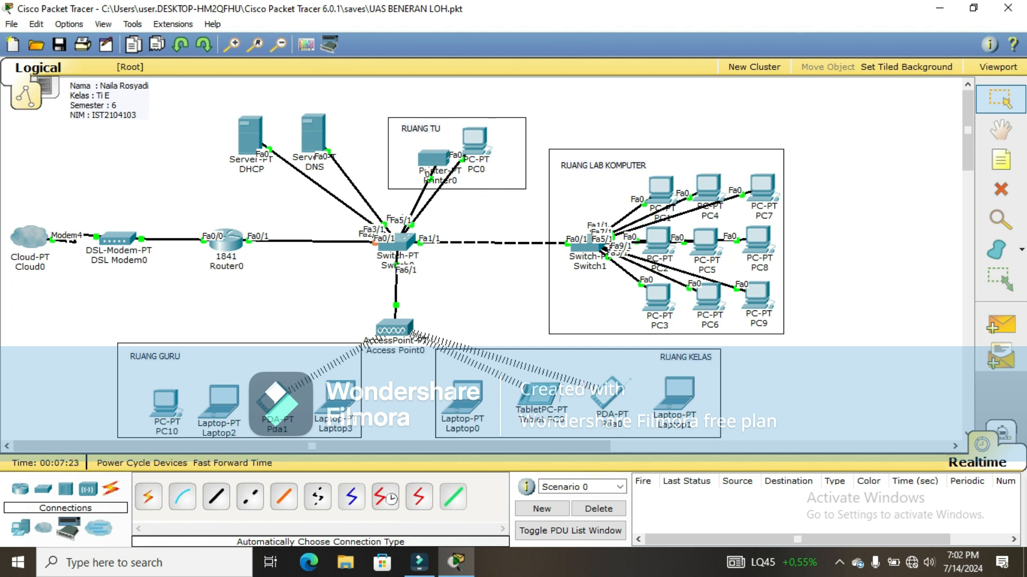
pyautogui.moveTo(473, 150)
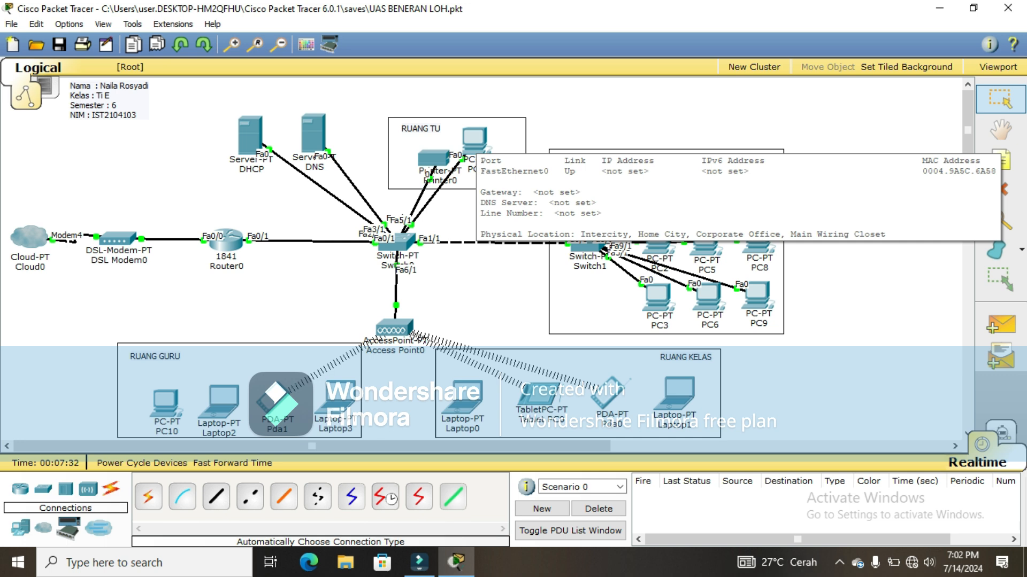
pyautogui.click(474, 140)
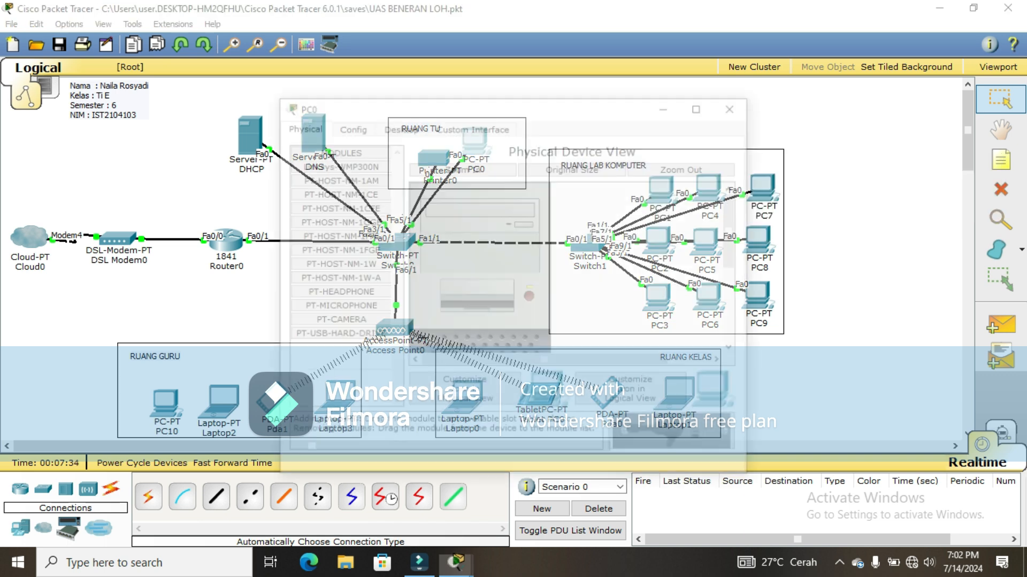
pyautogui.click(399, 125)
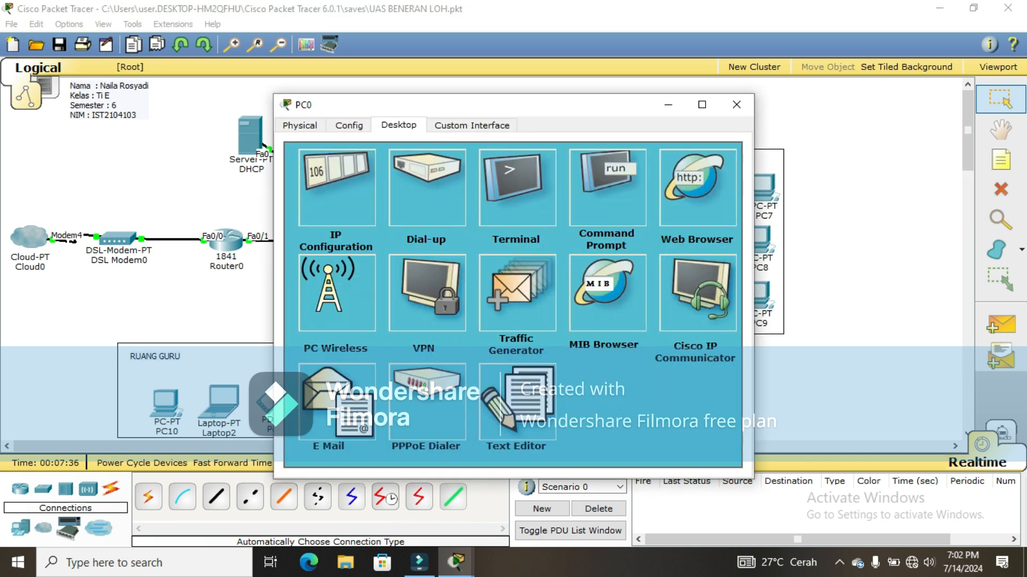
pyautogui.click(337, 188)
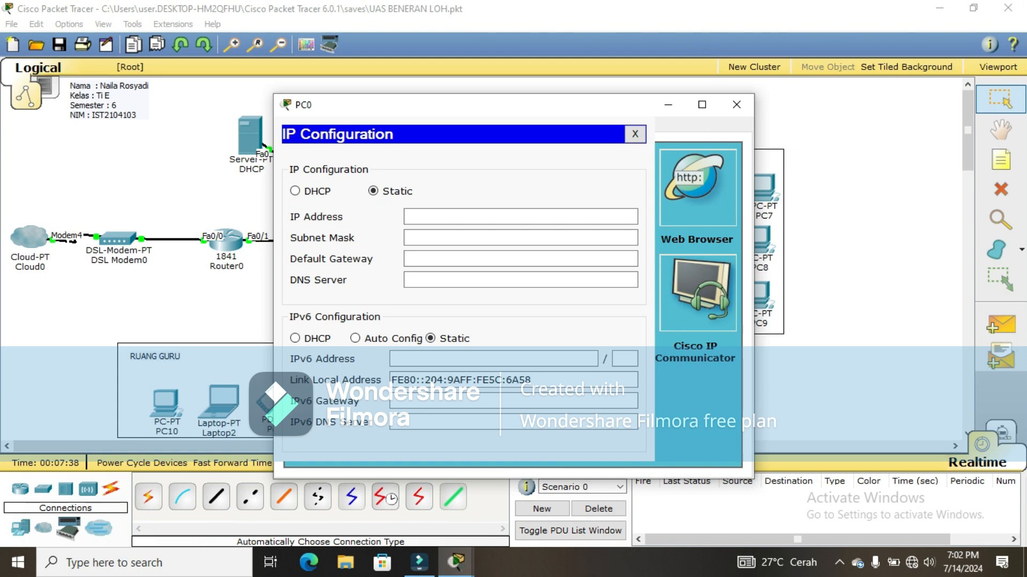
pyautogui.click(295, 191)
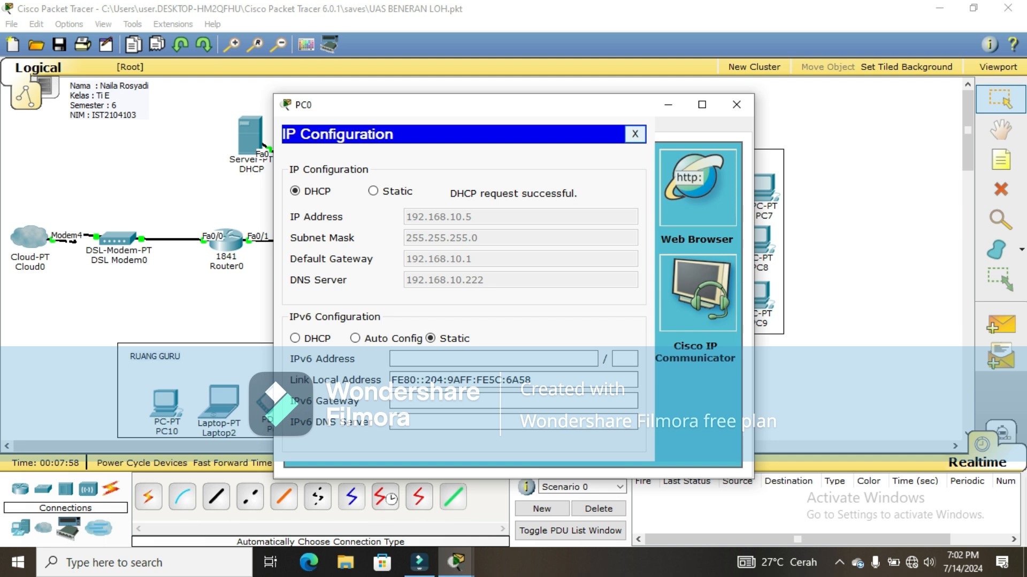
pyautogui.click(634, 133)
pyautogui.click(736, 104)
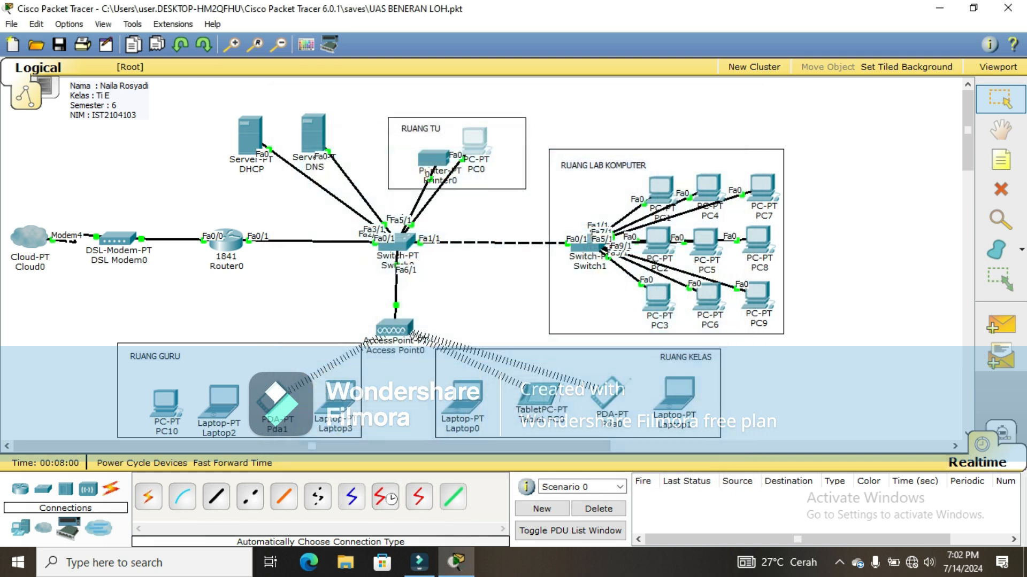
pyautogui.click(433, 159)
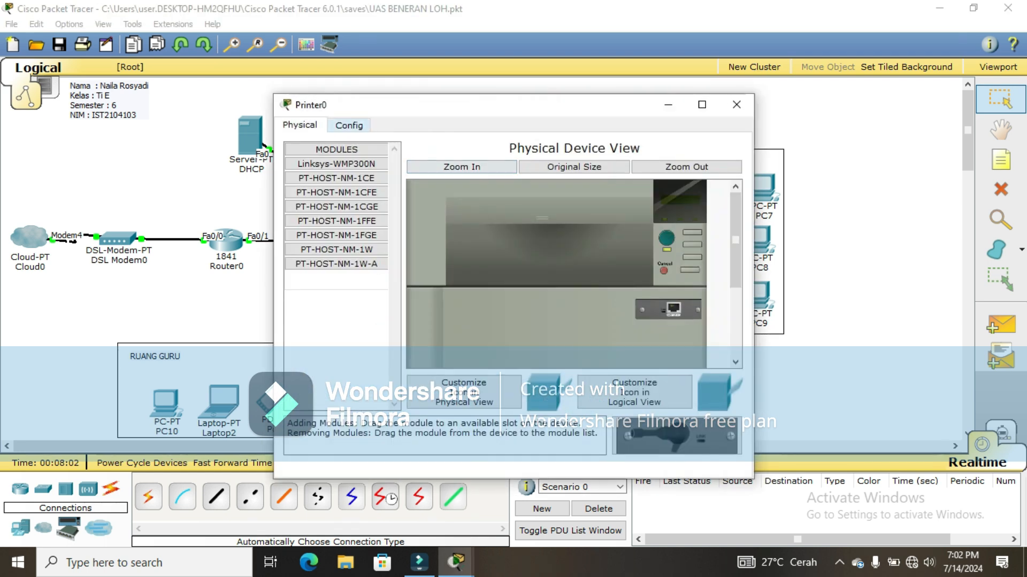
# Step: Switch Printer0 and PC1 to DHCP for their gateway and DNS
pyautogui.click(349, 125)
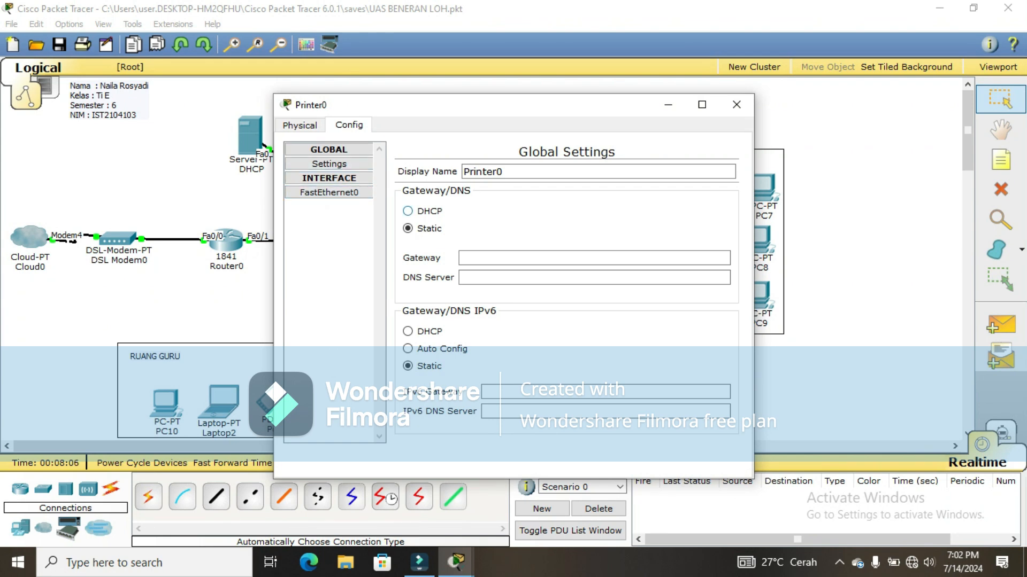
pyautogui.click(407, 211)
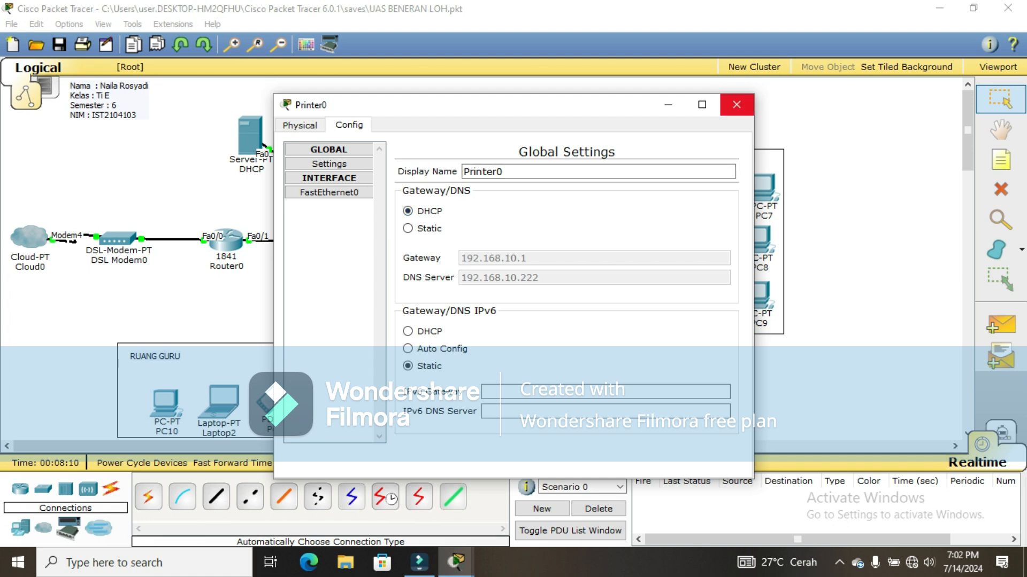
pyautogui.click(736, 104)
pyautogui.click(661, 188)
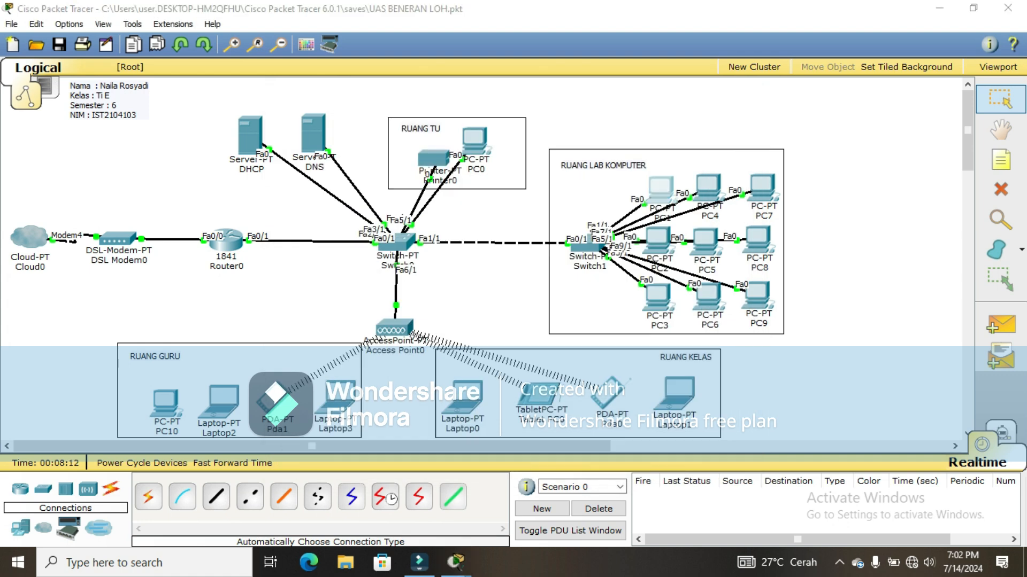
pyautogui.click(349, 125)
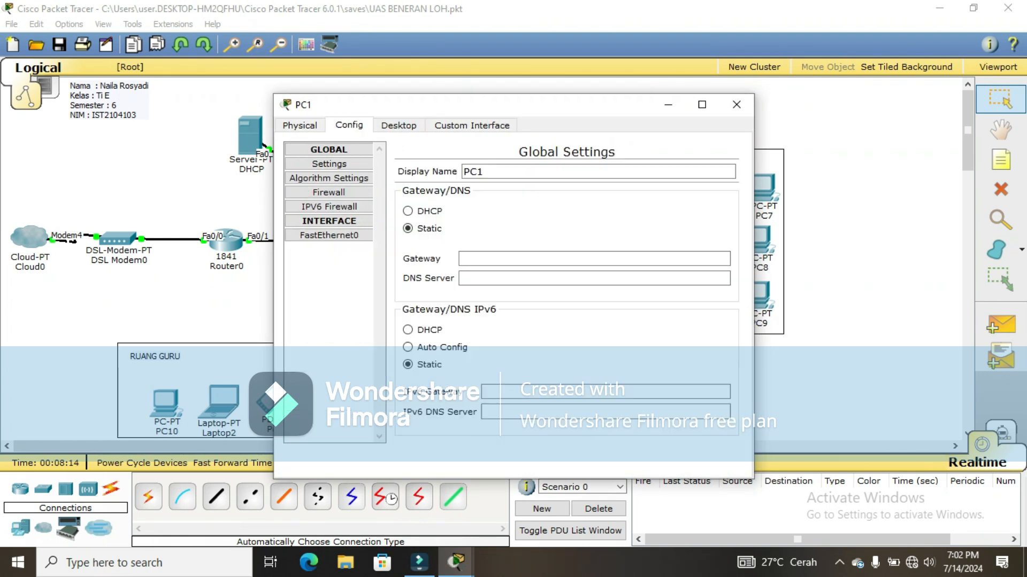
pyautogui.click(408, 211)
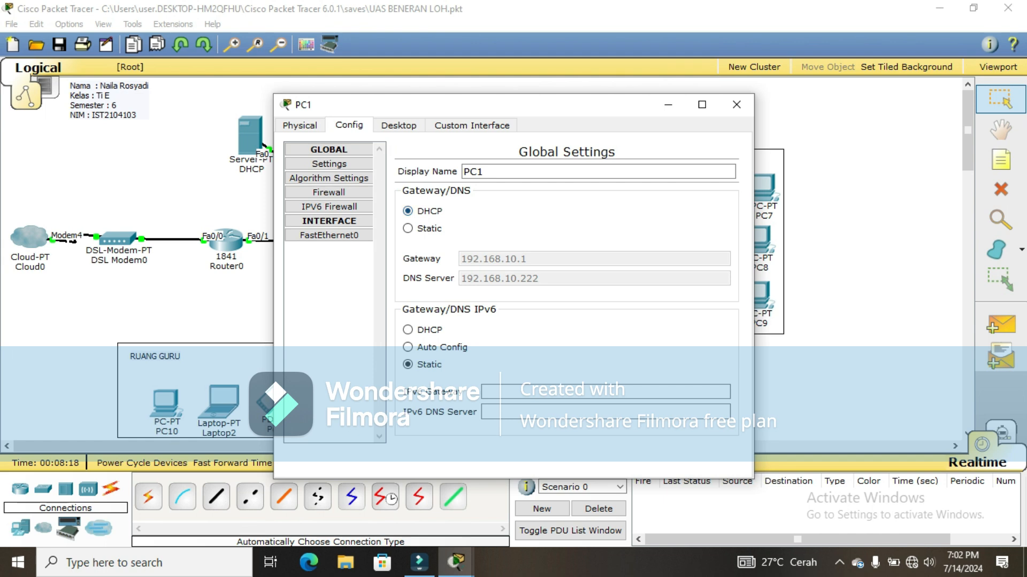
pyautogui.click(737, 104)
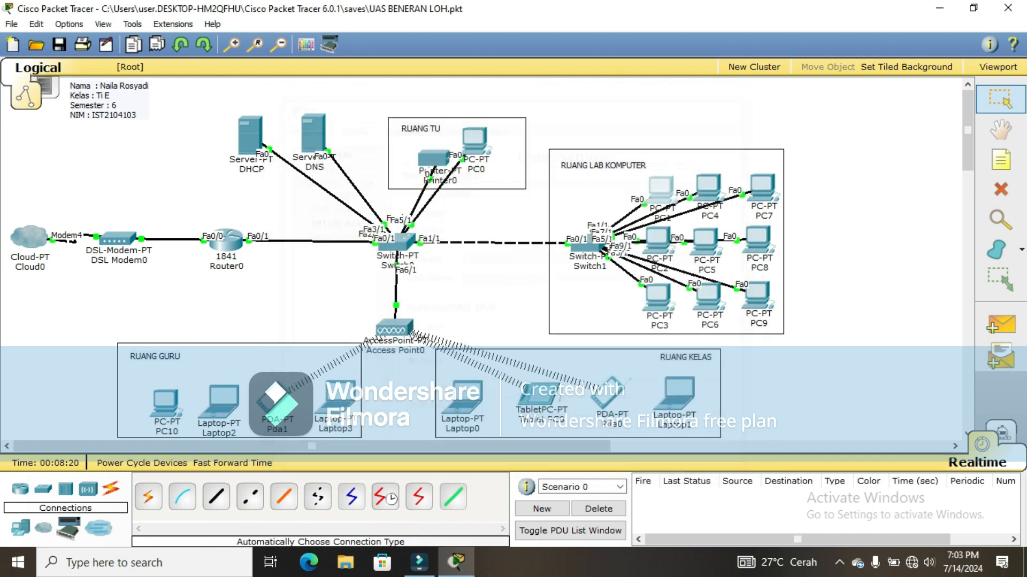
# Step: Set PC2 and PC3 to obtain gateway and DNS by DHCP
pyautogui.click(658, 238)
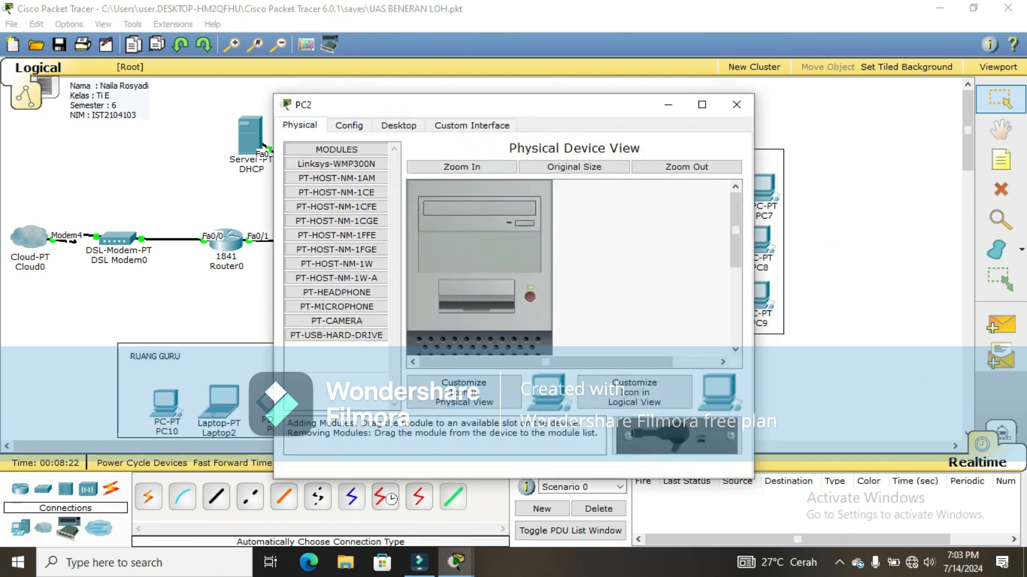
pyautogui.click(349, 125)
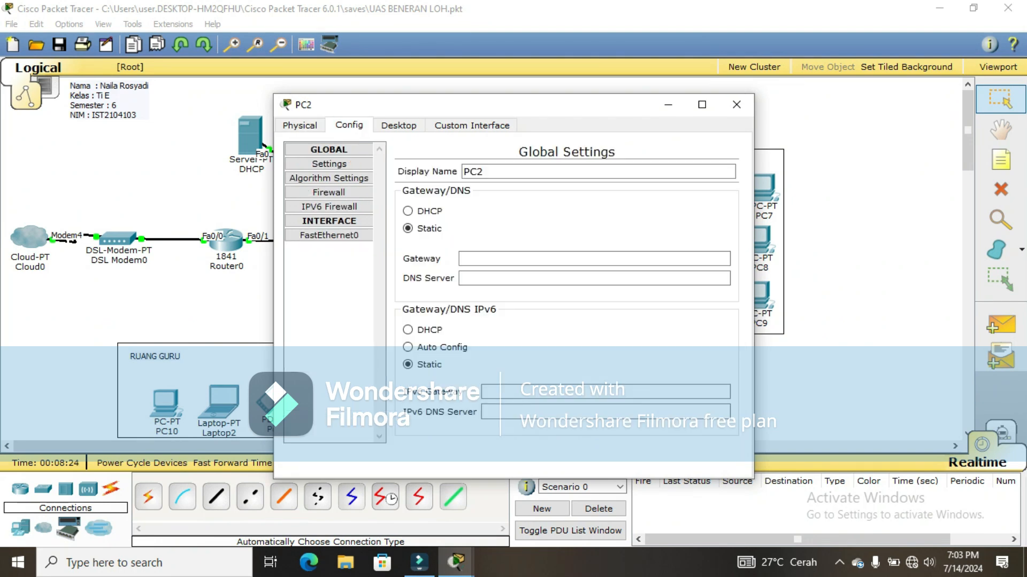
pyautogui.click(408, 211)
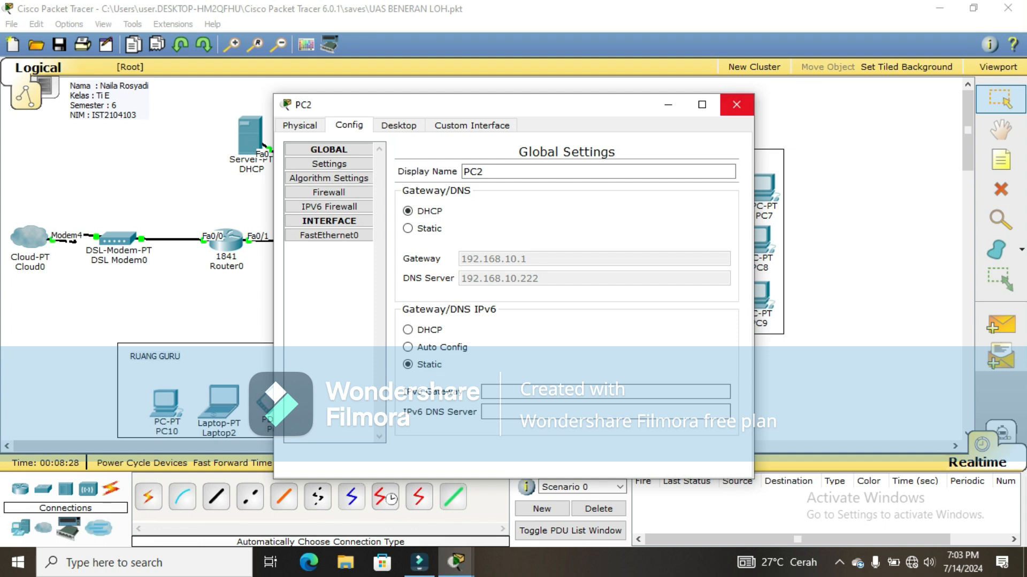
pyautogui.click(736, 104)
pyautogui.click(657, 295)
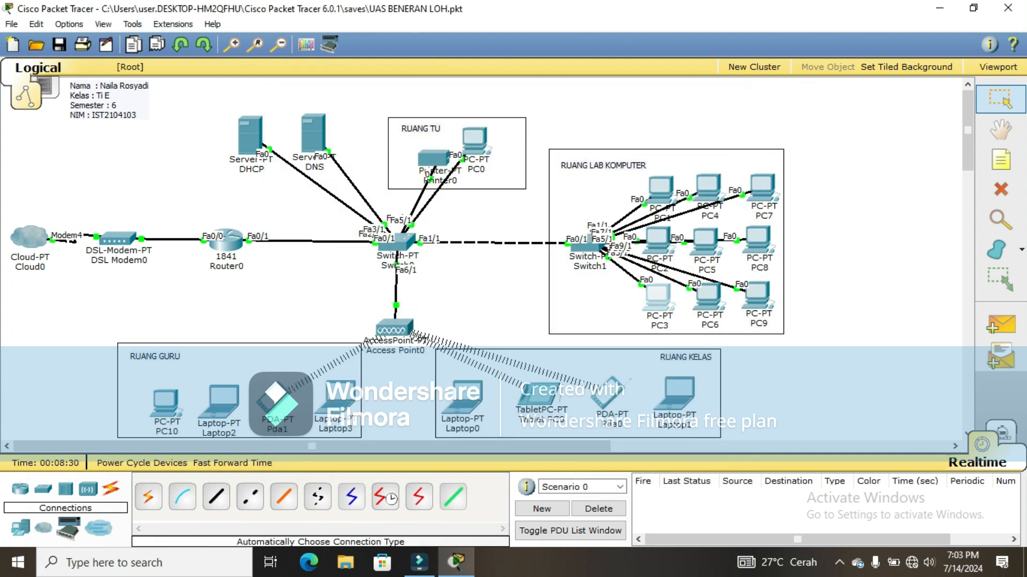
pyautogui.click(348, 126)
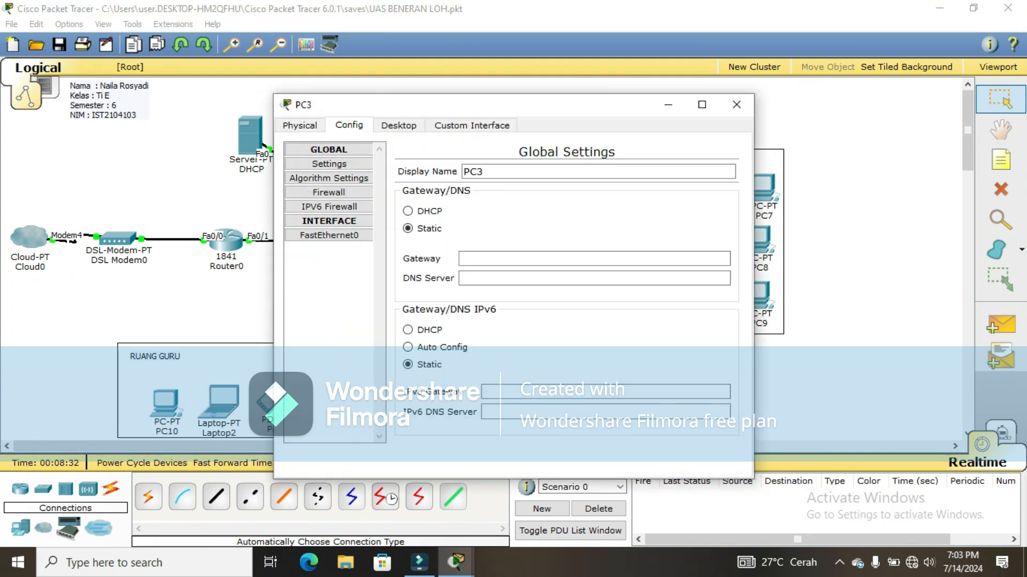
pyautogui.click(408, 211)
pyautogui.click(737, 104)
# Step: Set PC4, PC5 and PC6 to obtain gateway and DNS by DHCP
pyautogui.click(708, 296)
pyautogui.click(408, 211)
pyautogui.click(736, 105)
pyautogui.click(758, 296)
pyautogui.click(408, 212)
pyautogui.click(736, 104)
pyautogui.click(708, 296)
pyautogui.click(349, 125)
pyautogui.click(408, 211)
pyautogui.click(736, 104)
# Step: Set PC7, PC8 and PC9 to obtain gateway and DNS by DHCP
pyautogui.click(762, 187)
pyautogui.click(349, 125)
pyautogui.click(408, 212)
pyautogui.click(736, 105)
pyautogui.click(758, 241)
pyautogui.click(349, 126)
pyautogui.click(408, 211)
pyautogui.click(736, 105)
pyautogui.click(764, 291)
pyautogui.click(349, 126)
pyautogui.click(408, 212)
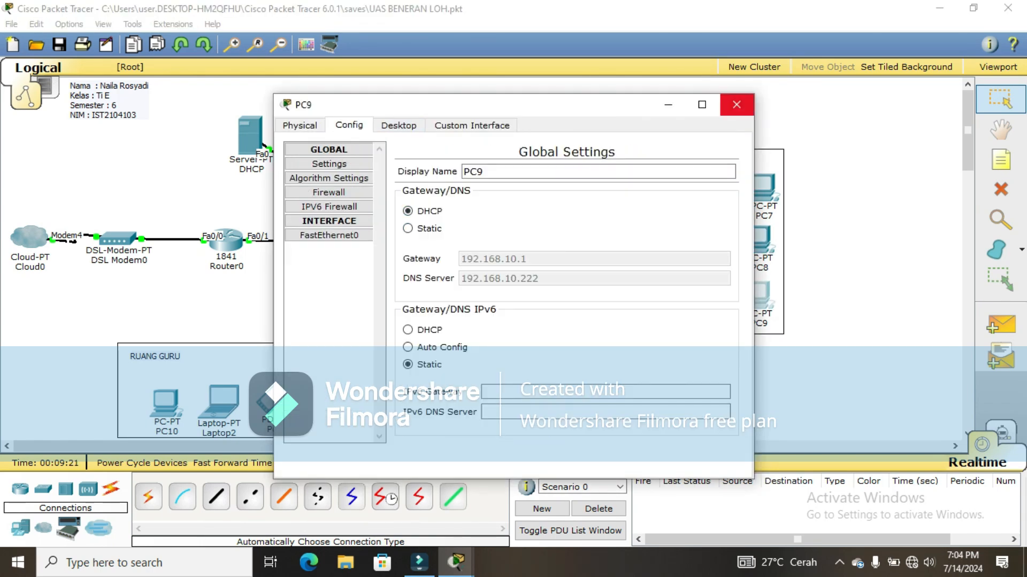
pyautogui.click(736, 104)
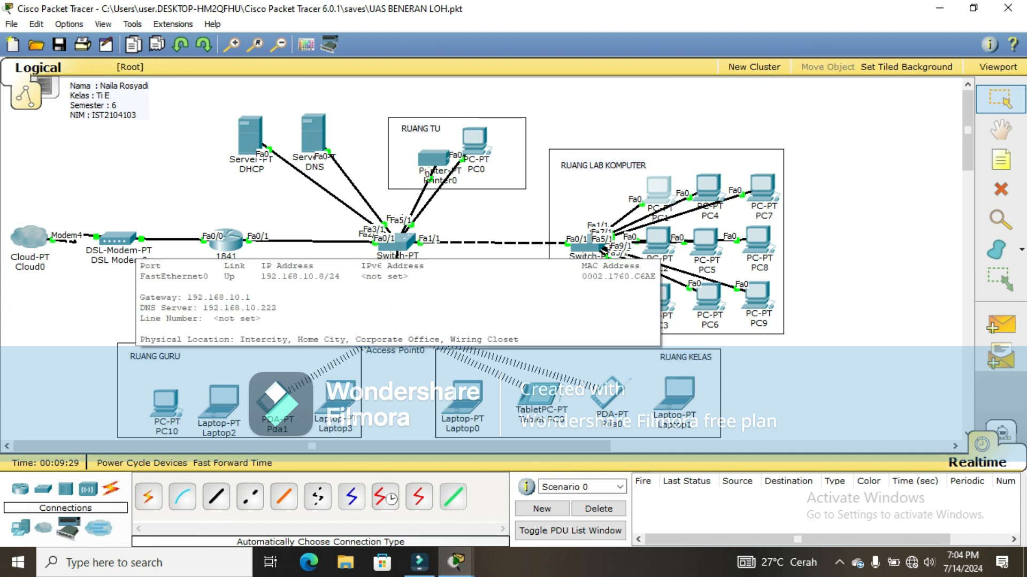
pyautogui.click(662, 244)
pyautogui.click(399, 124)
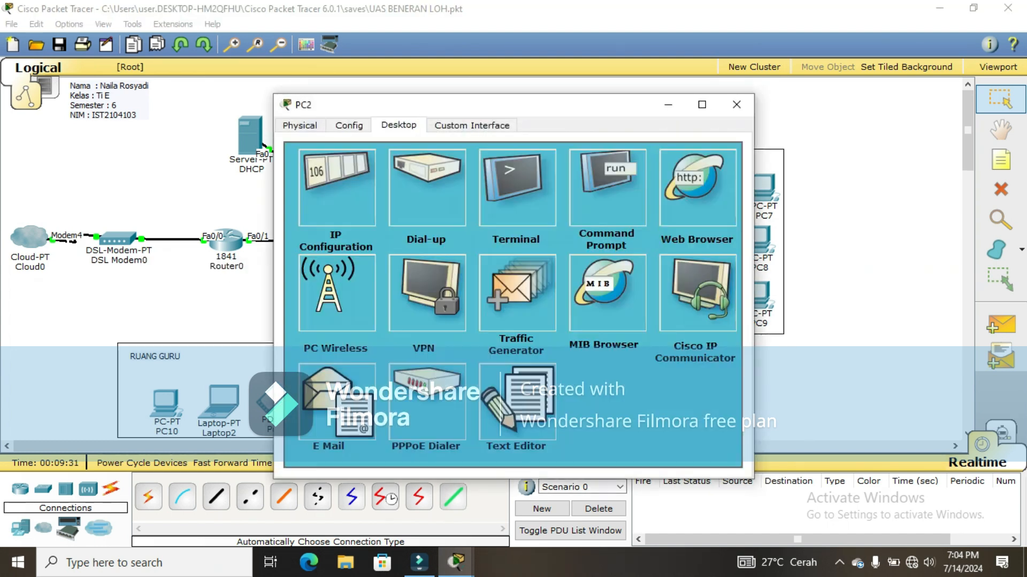
pyautogui.click(337, 188)
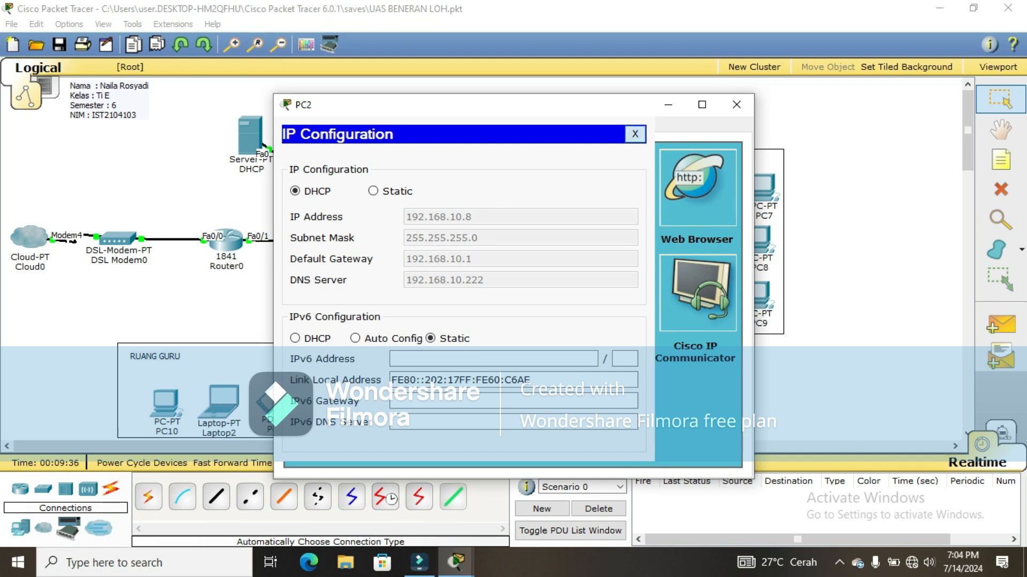
pyautogui.click(635, 134)
pyautogui.click(737, 104)
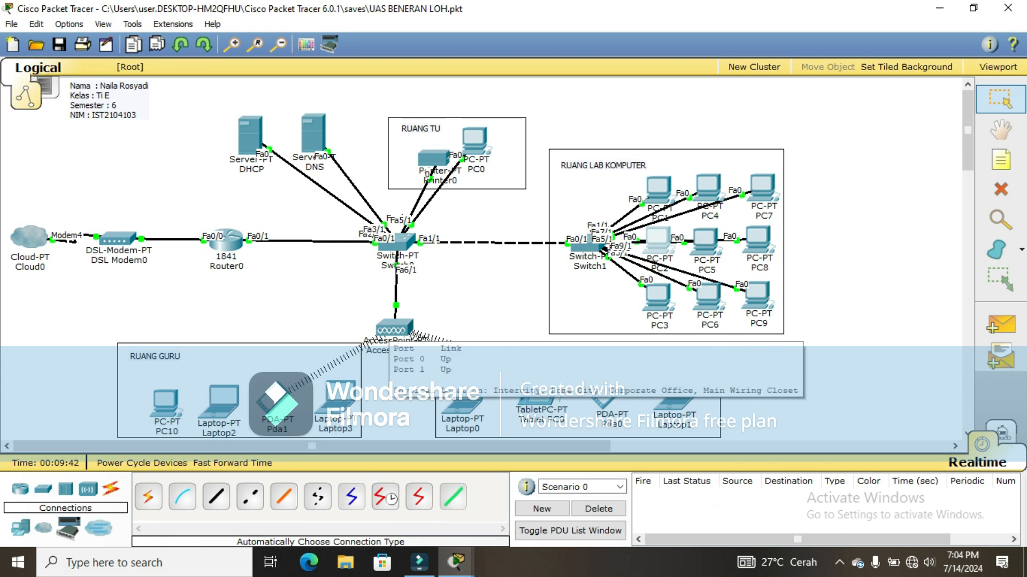
# Step: Rename the access point to SEKOLAH
pyautogui.click(396, 351)
pyautogui.moveTo(426, 353); pyautogui.dragTo(375, 353)
pyautogui.write('Sek')
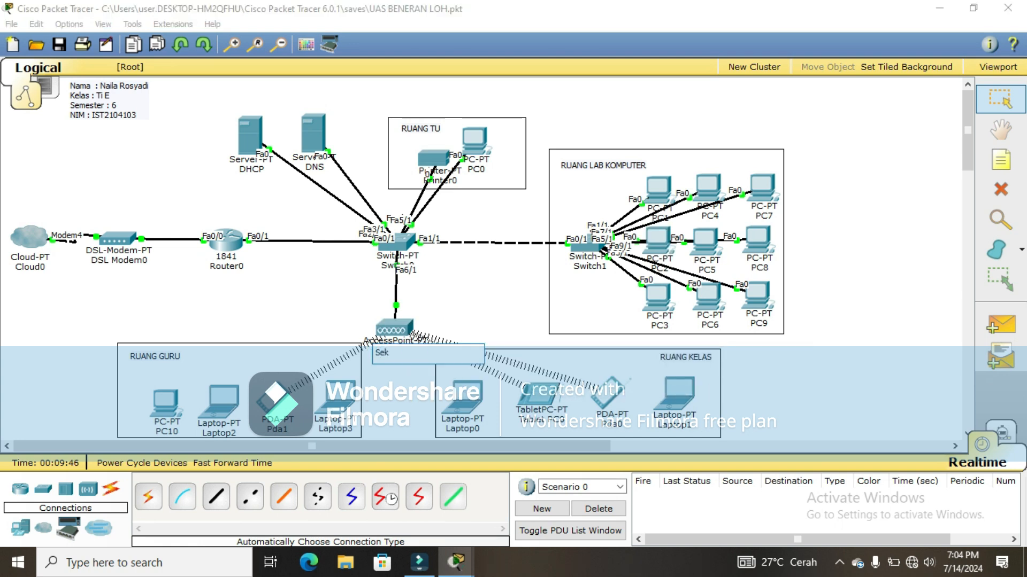
pyautogui.press('BackSpace')
pyautogui.press('BackSpace')
pyautogui.write('EKOLAH')
pyautogui.press('Return')
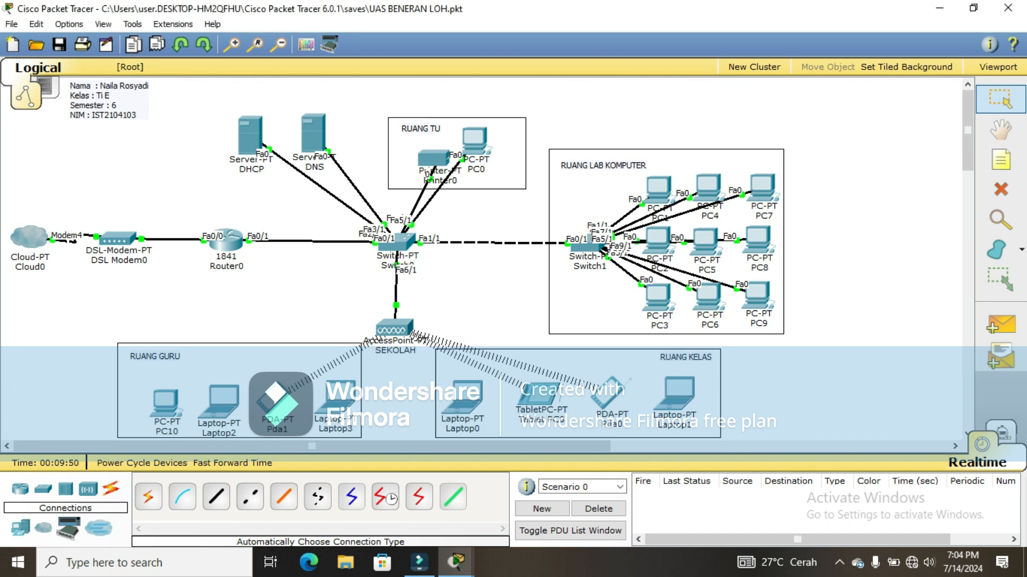
# Step: Set SEKOLAH's Port 1 SSID to Sekolah with WPA2-PSK security and a pass phrase
pyautogui.click(394, 327)
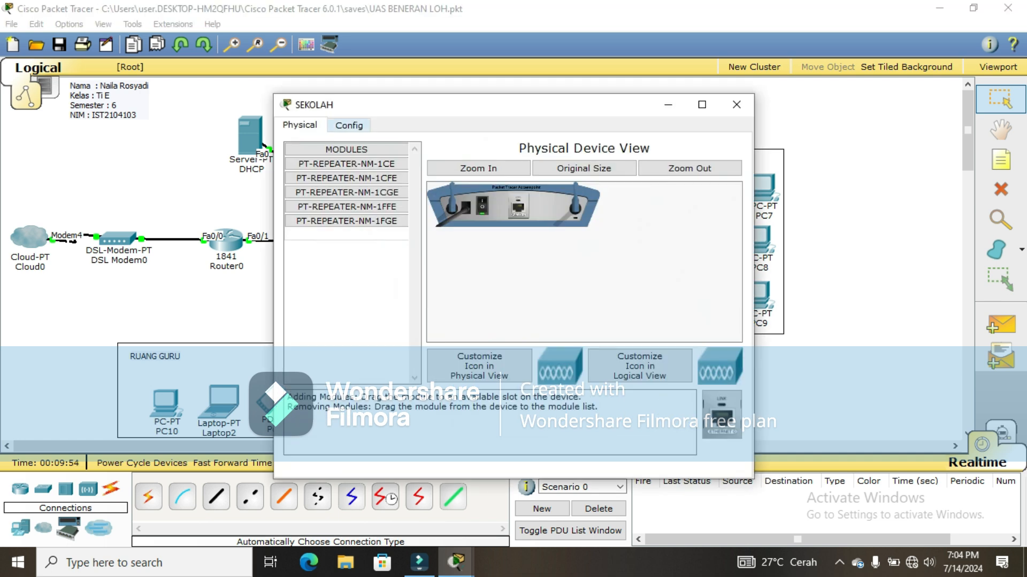
pyautogui.click(349, 125)
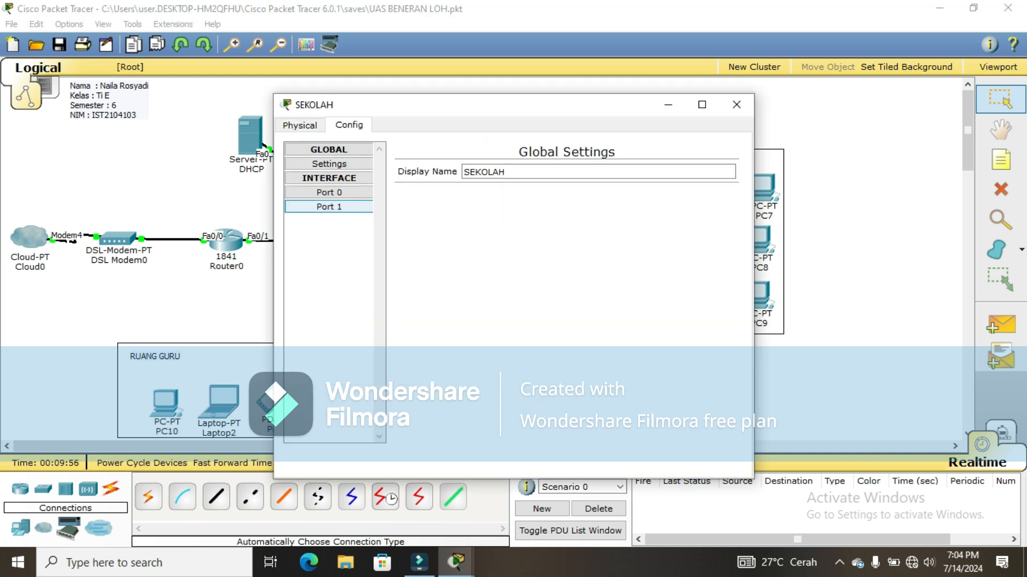
pyautogui.click(328, 206)
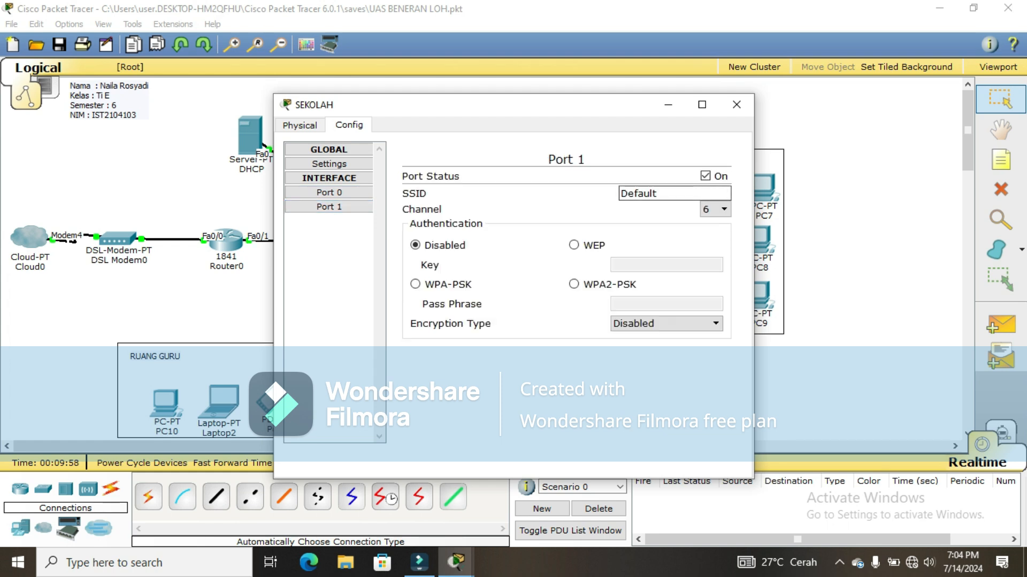
pyautogui.doubleClick(654, 193)
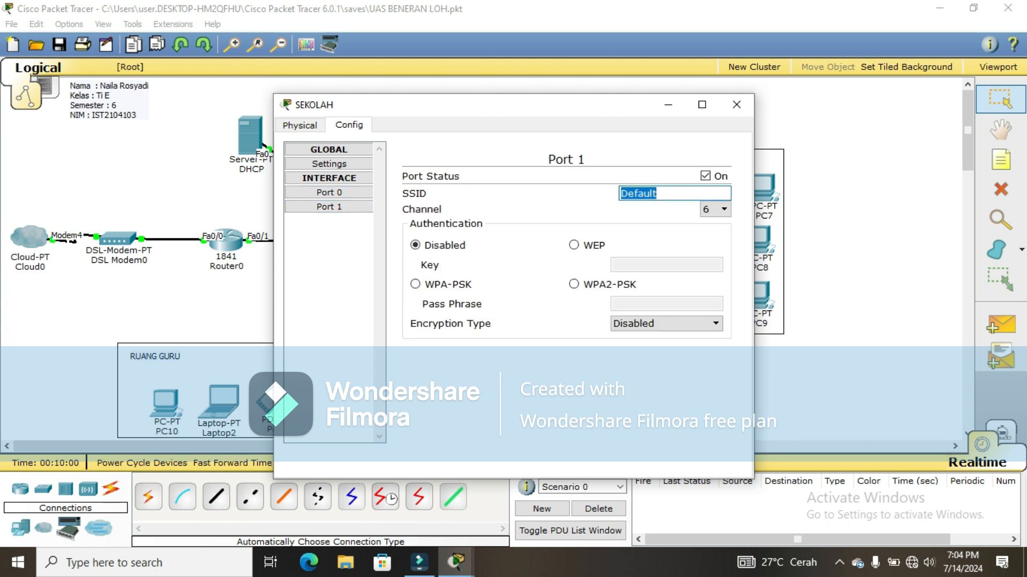
pyautogui.write('Sekolah')
pyautogui.click(574, 284)
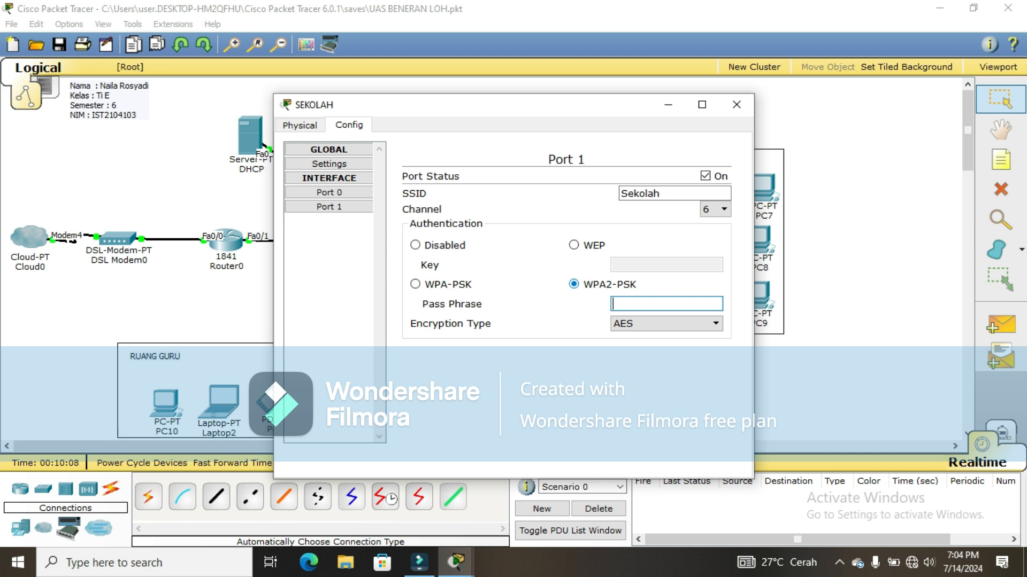
pyautogui.write('12345678')
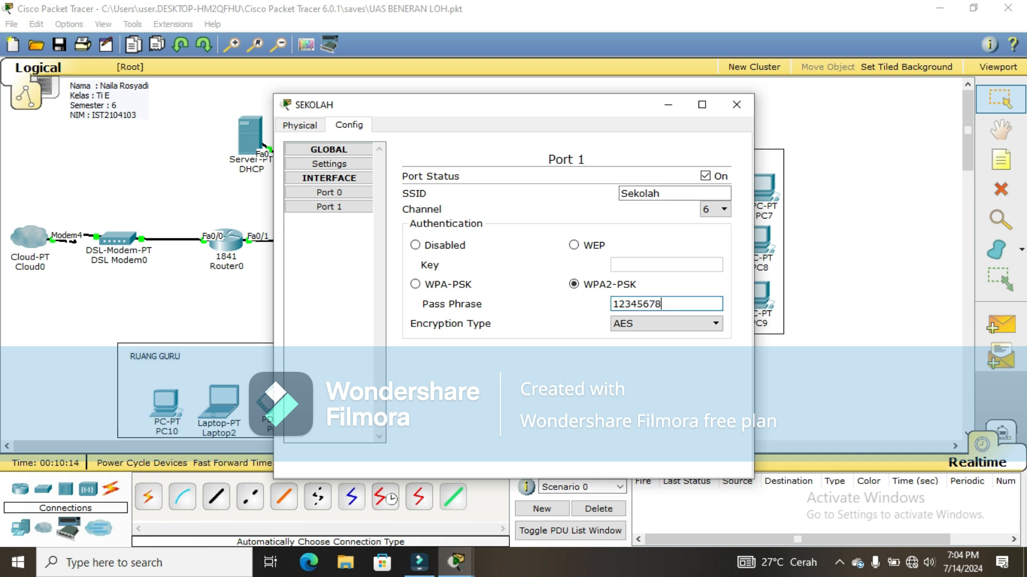
pyautogui.click(736, 105)
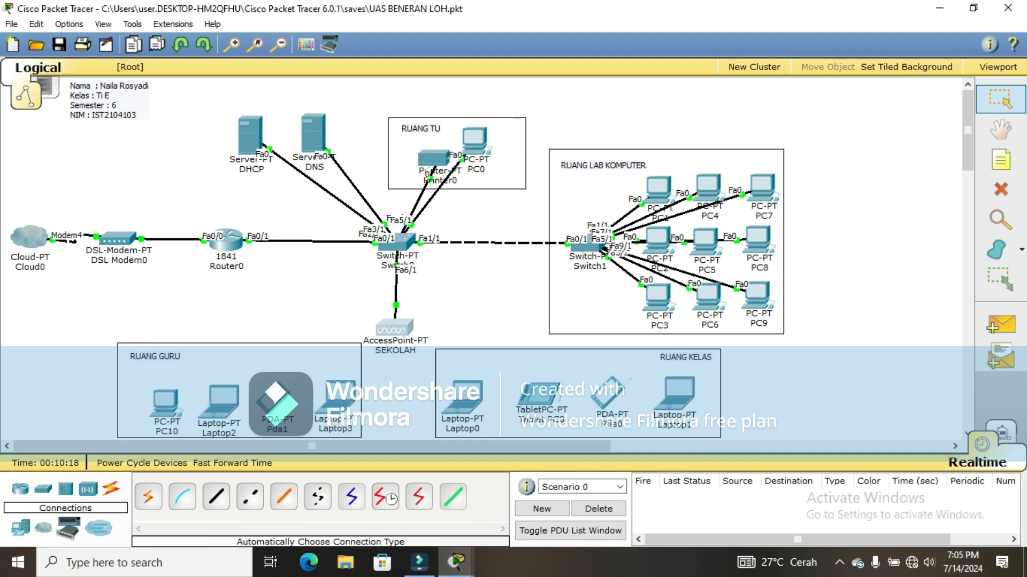
# Step: Swap PC10's Ethernet module for a Linksys-WMP300N wireless card and power PC10 back on
pyautogui.moveTo(170, 411)
pyautogui.moveTo(170, 411); pyautogui.dragTo(175, 406)
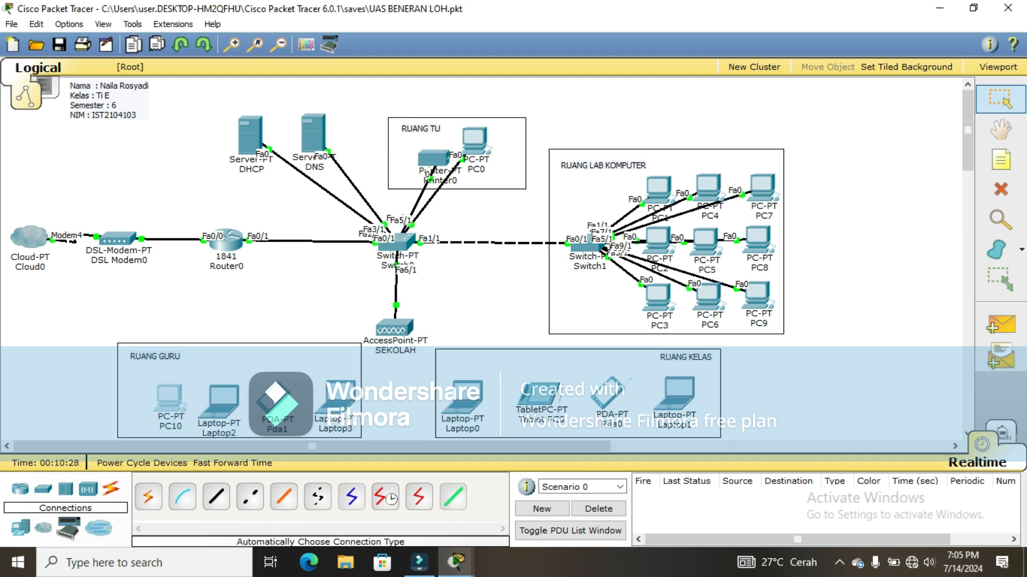
pyautogui.moveTo(172, 405)
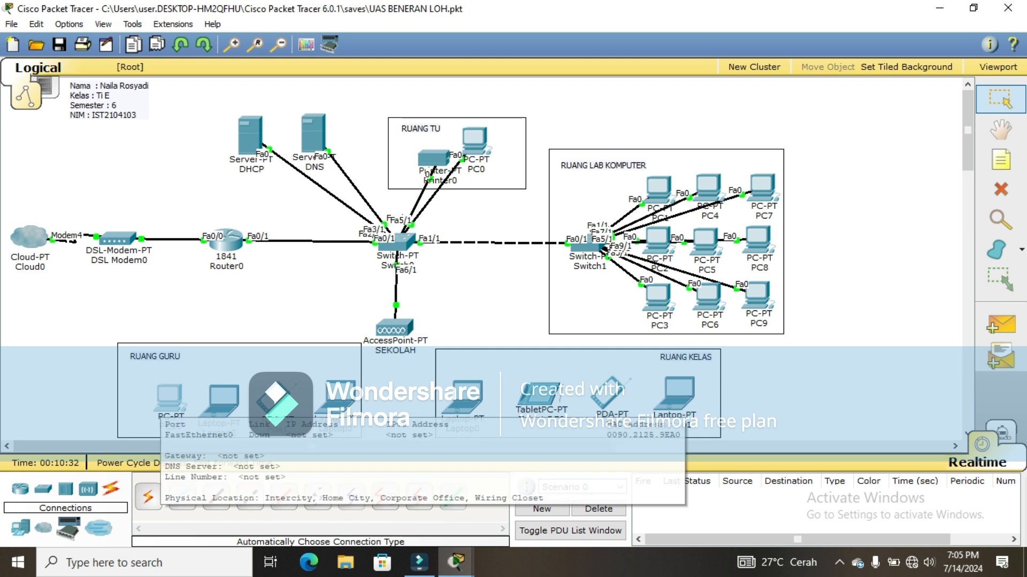
pyautogui.click(172, 405)
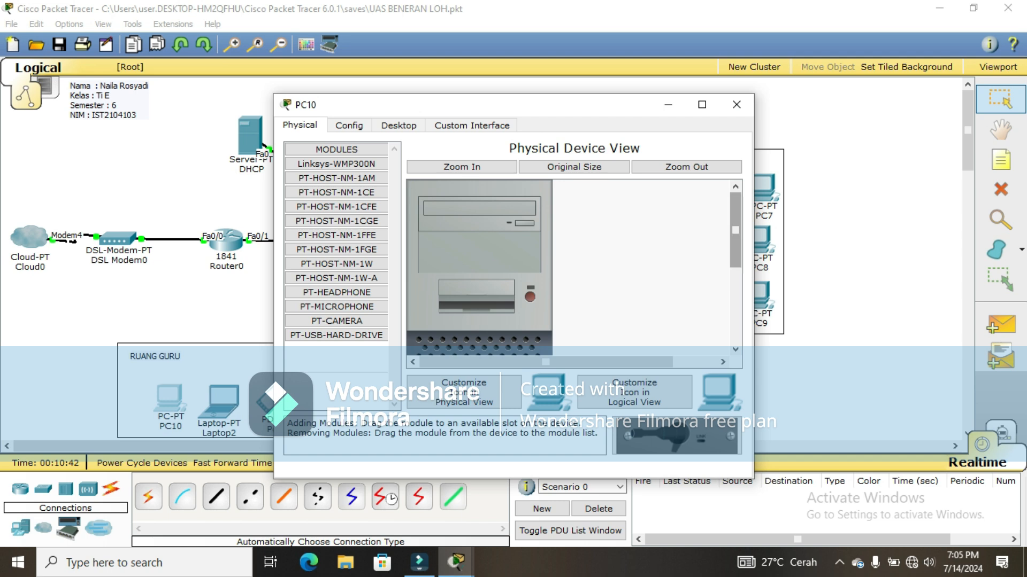
pyautogui.moveTo(735, 230); pyautogui.dragTo(735, 305)
pyautogui.moveTo(470, 319); pyautogui.dragTo(342, 353)
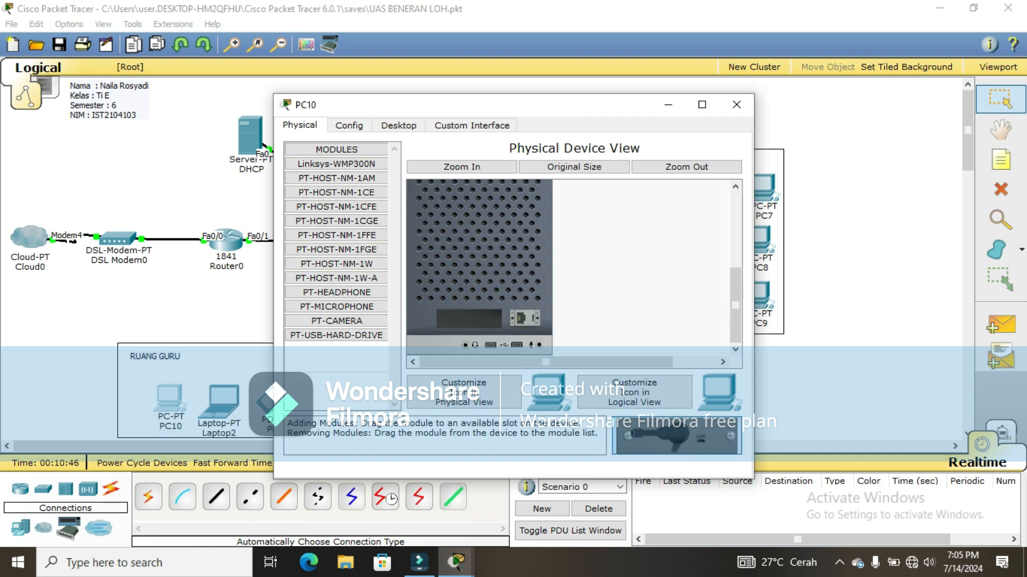
pyautogui.moveTo(677, 437); pyautogui.dragTo(469, 320)
pyautogui.scroll(5, 479, 268)
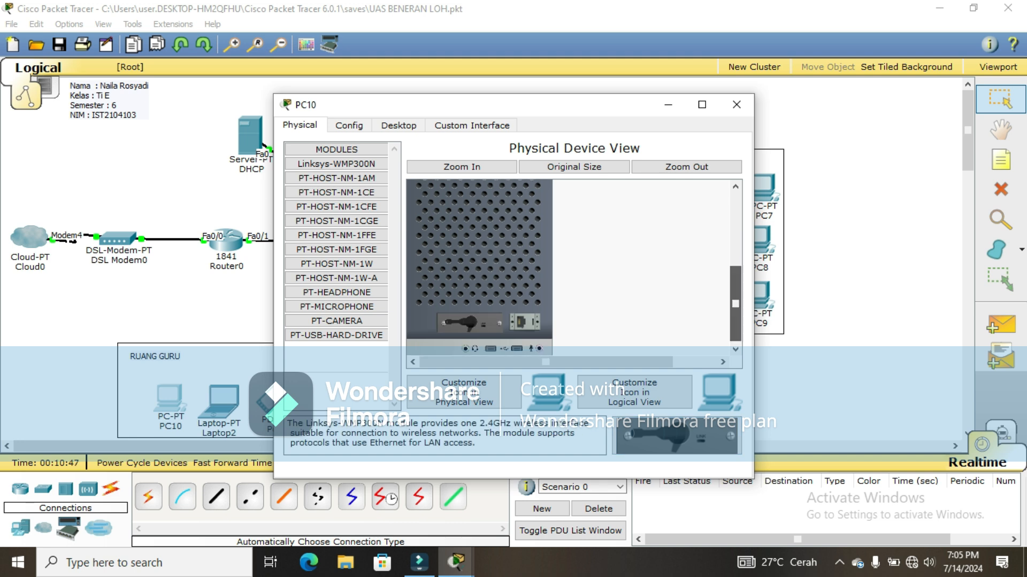
pyautogui.click(530, 265)
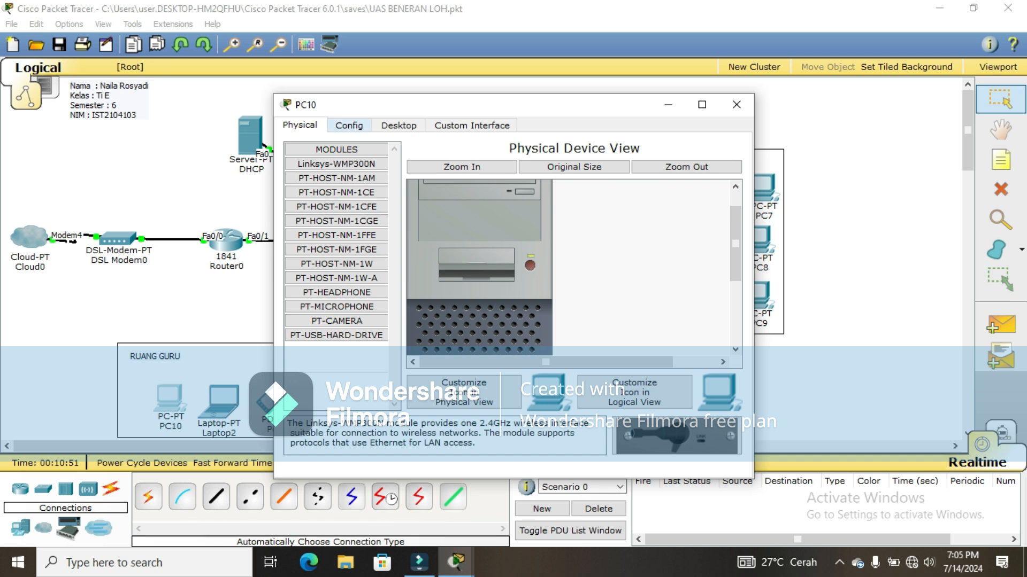
# Step: Connect PC10 to Sekolah through PC Wireless using the WPA2 pre-shared key, then close its windows
pyautogui.click(374, 124)
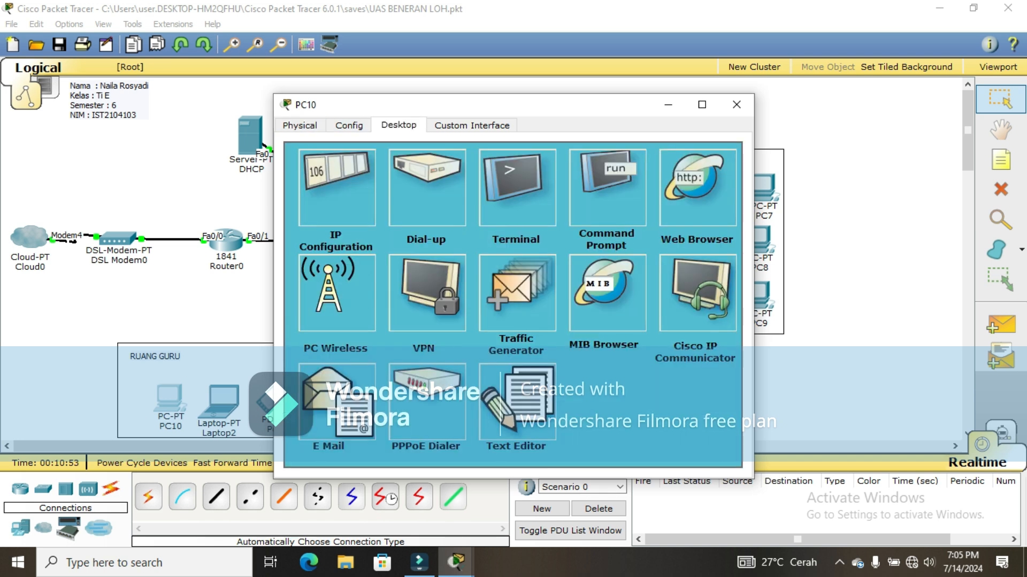
pyautogui.click(335, 293)
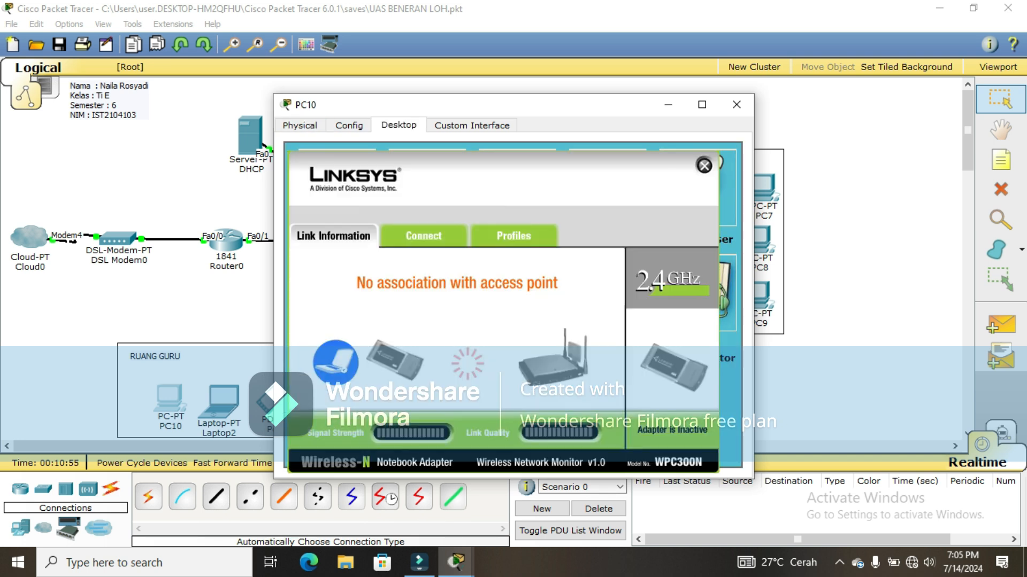
pyautogui.click(423, 236)
pyautogui.click(509, 396)
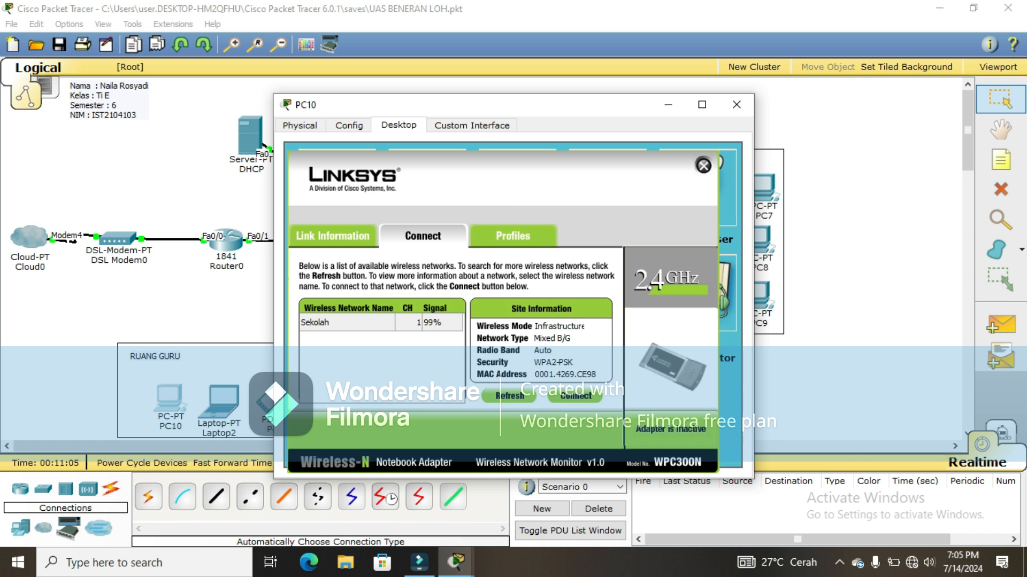
pyautogui.click(347, 323)
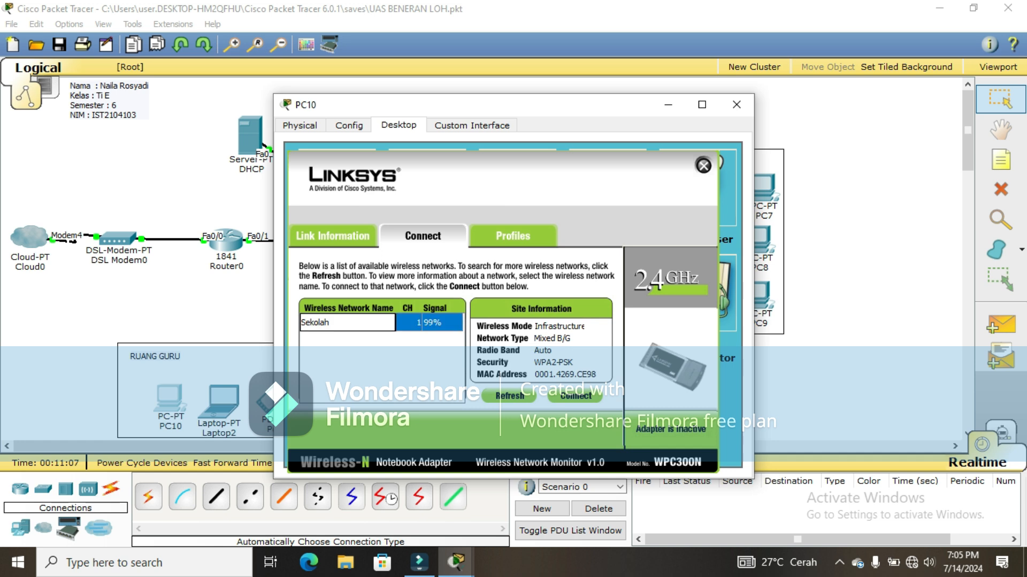
pyautogui.click(575, 397)
pyautogui.click(410, 330)
pyautogui.write('12345678')
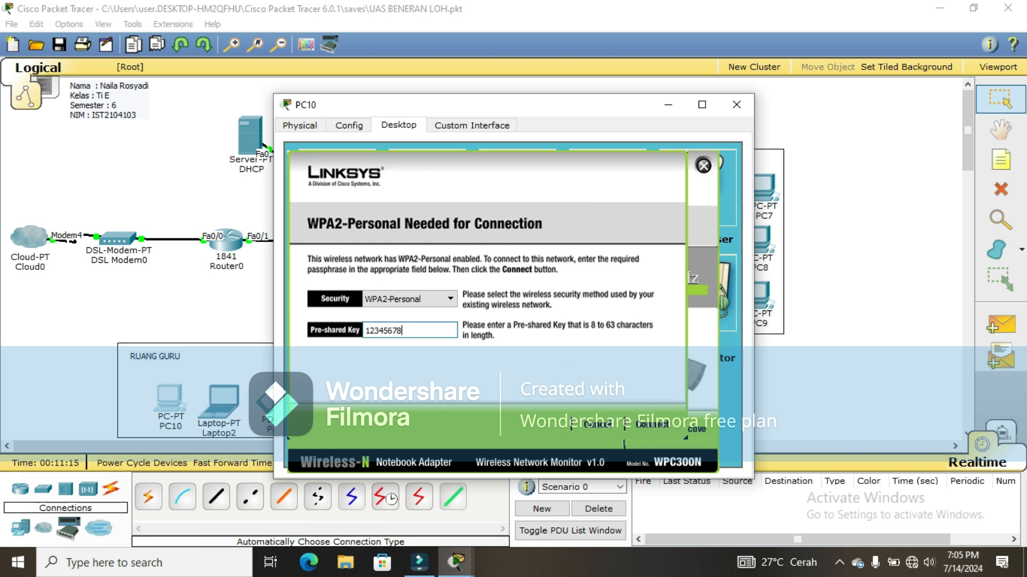
pyautogui.click(652, 424)
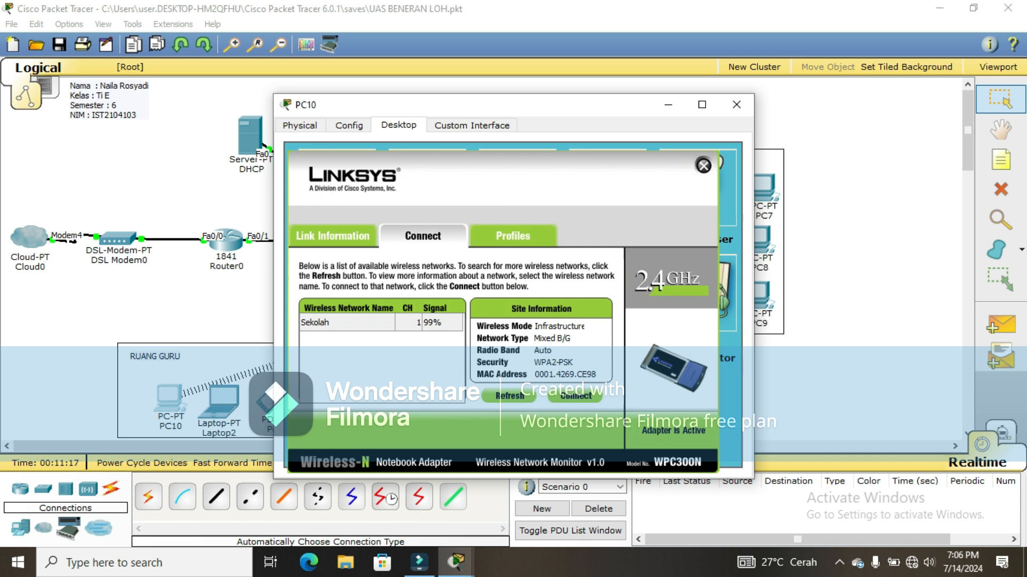
pyautogui.click(703, 166)
pyautogui.click(736, 104)
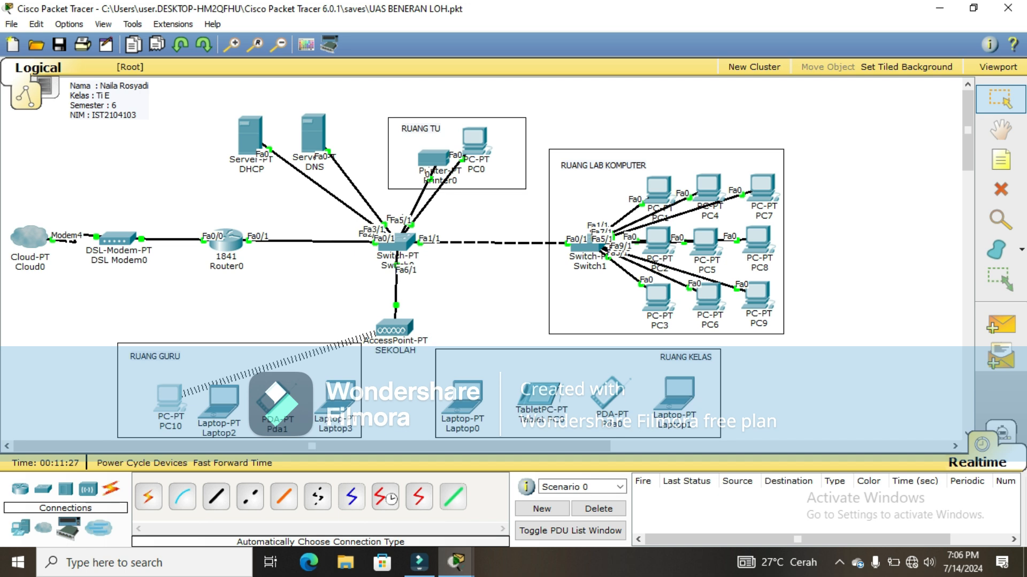
# Step: Remove Laptop2's wired module and install a Linksys-WPC300N wireless card in its slot
pyautogui.moveTo(213, 417)
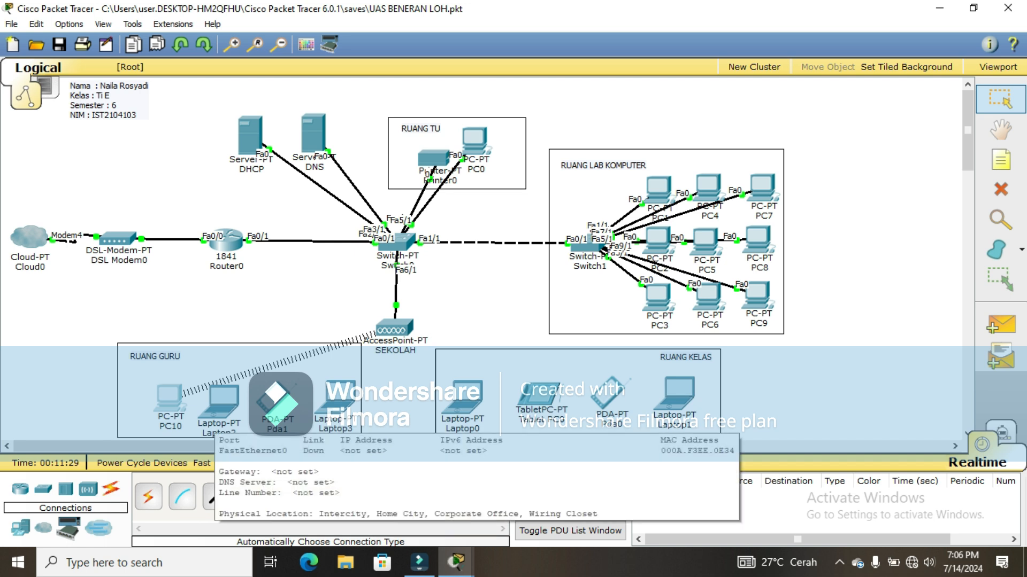
pyautogui.click(216, 411)
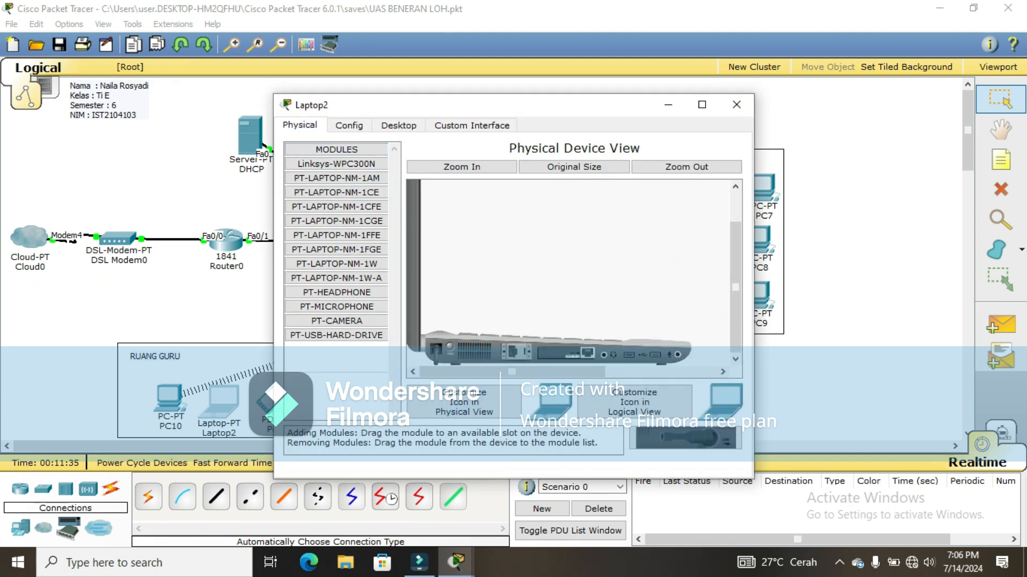
pyautogui.moveTo(515, 352); pyautogui.dragTo(337, 353)
pyautogui.moveTo(685, 438); pyautogui.dragTo(566, 353)
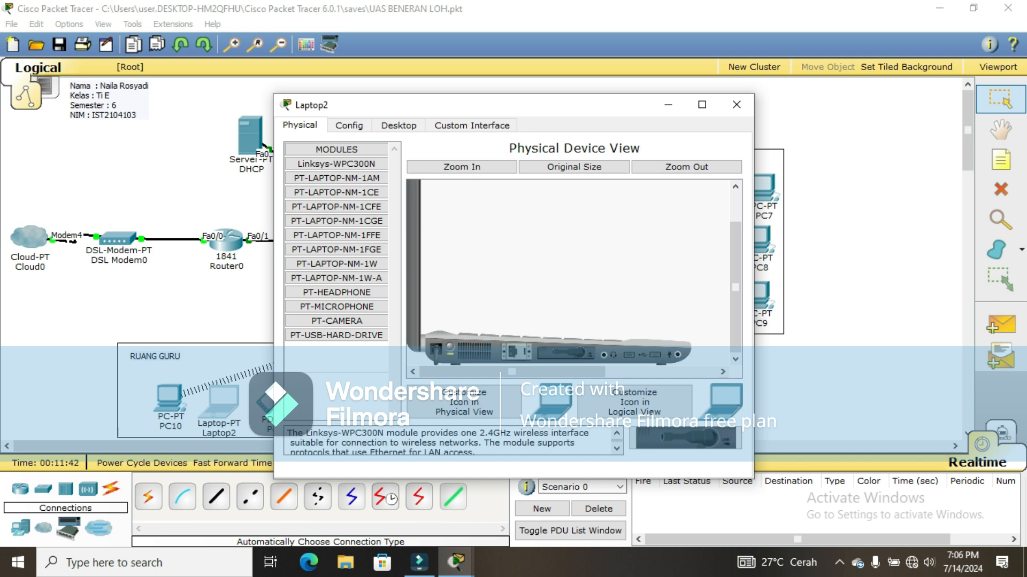
pyautogui.click(398, 125)
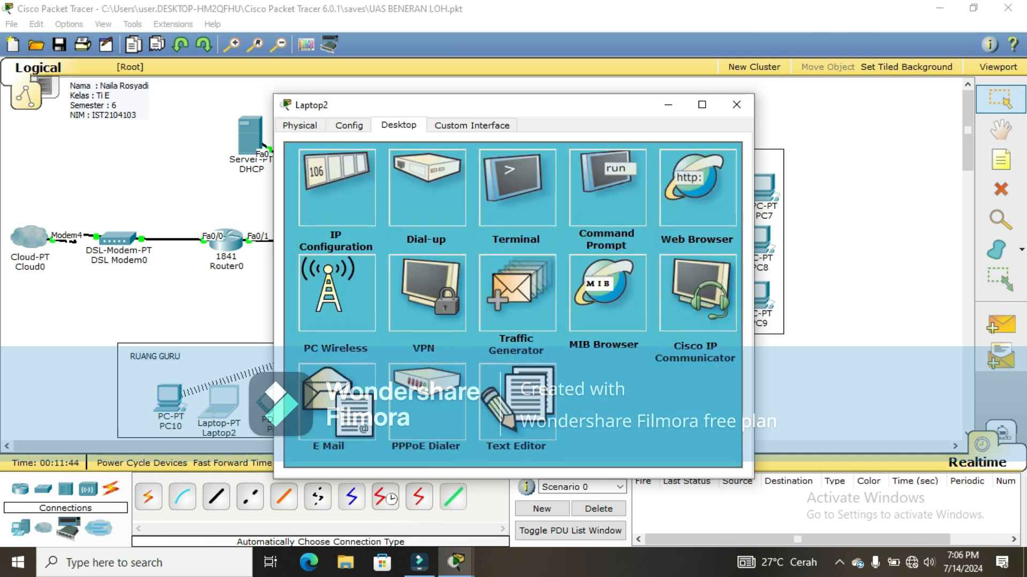
# Step: Join Laptop2 to the Sekolah network via PC Wireless, entering the WPA2 pre-shared key
pyautogui.click(335, 290)
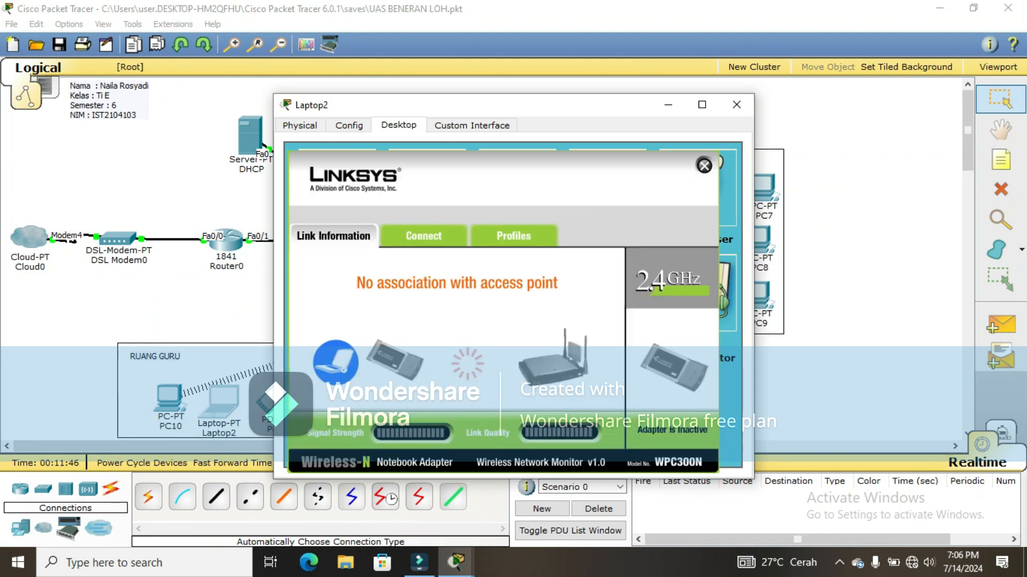
pyautogui.click(423, 236)
pyautogui.click(509, 396)
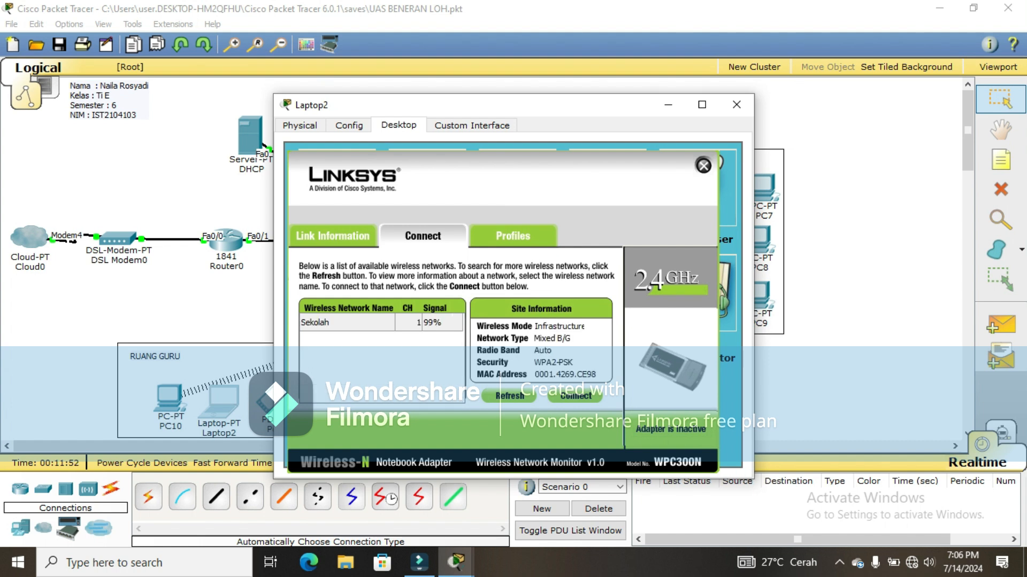
pyautogui.click(347, 323)
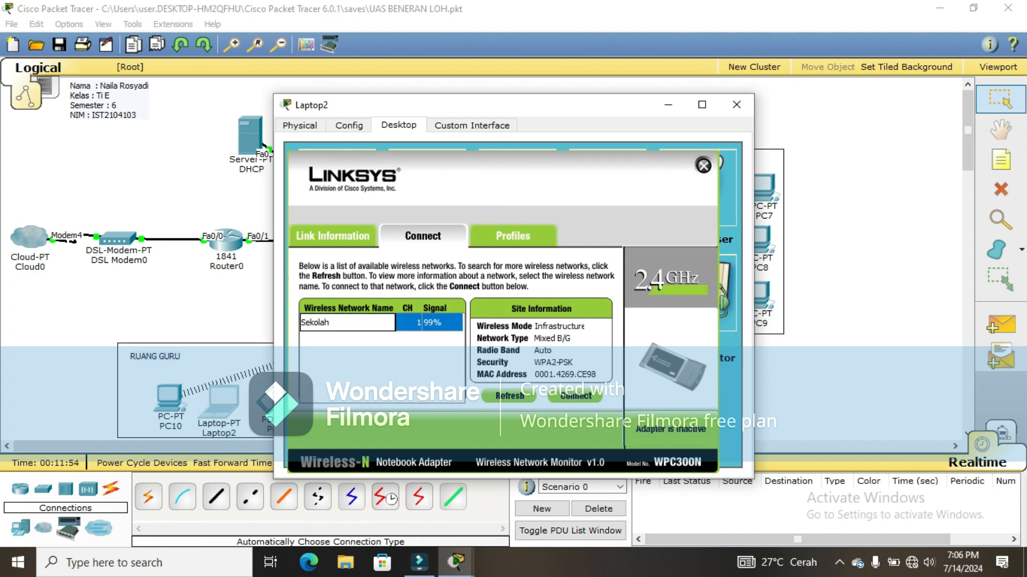
pyautogui.click(576, 396)
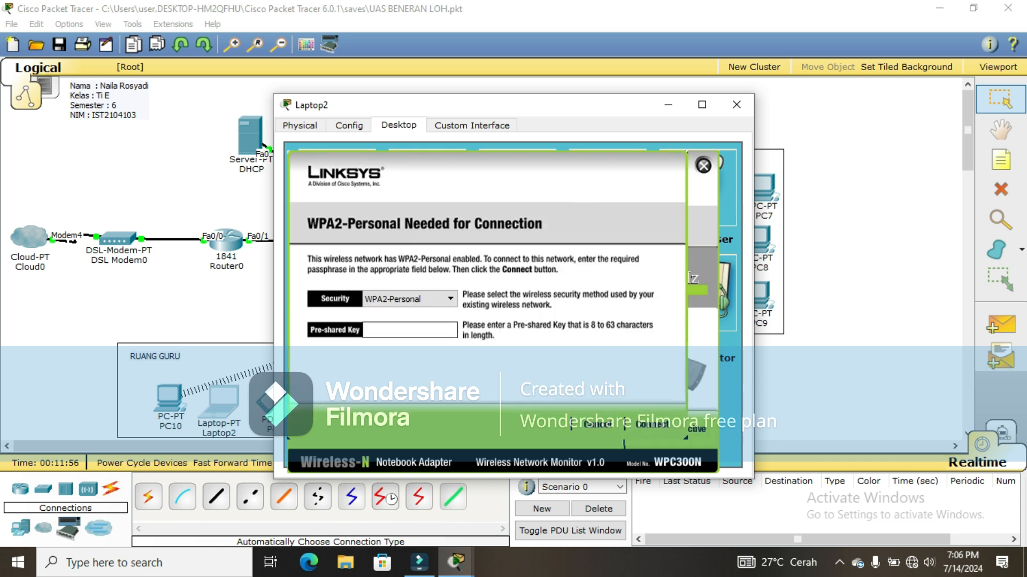
pyautogui.write('12345678')
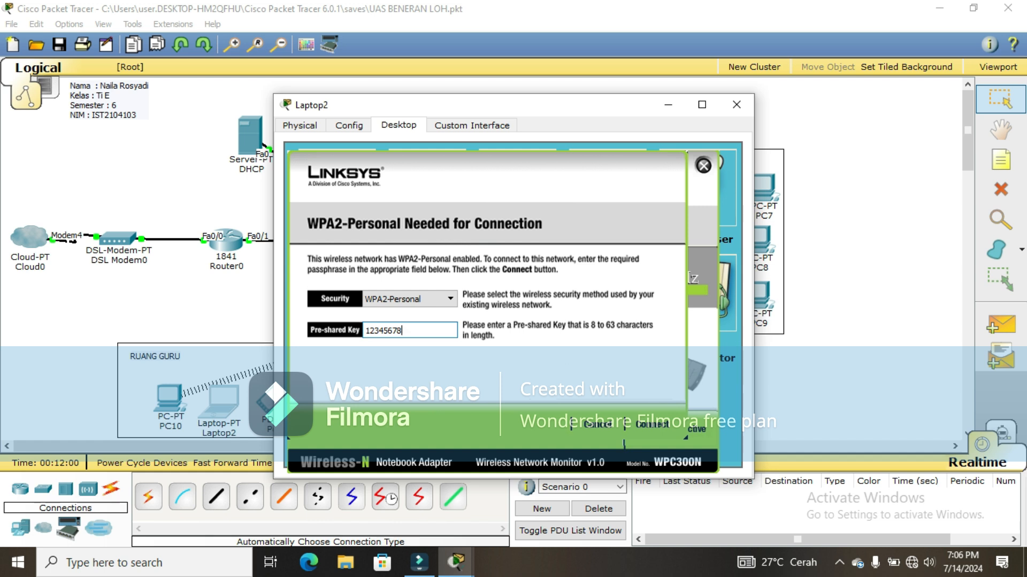
pyautogui.press('Return')
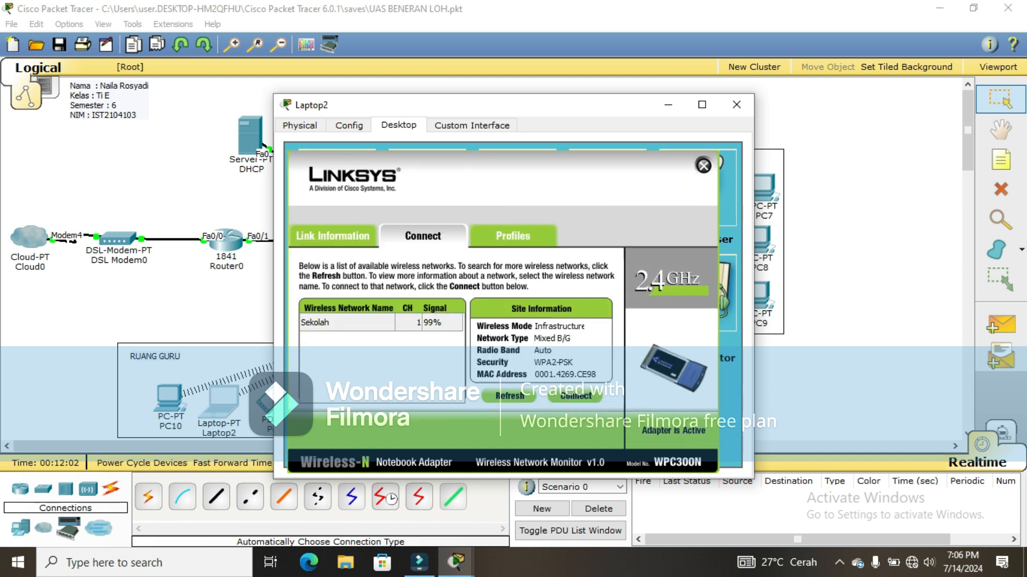
# Step: Set Pda1's Wireless0 interface to SSID Sekolah with WPA2-PSK and the pass phrase
pyautogui.click(736, 104)
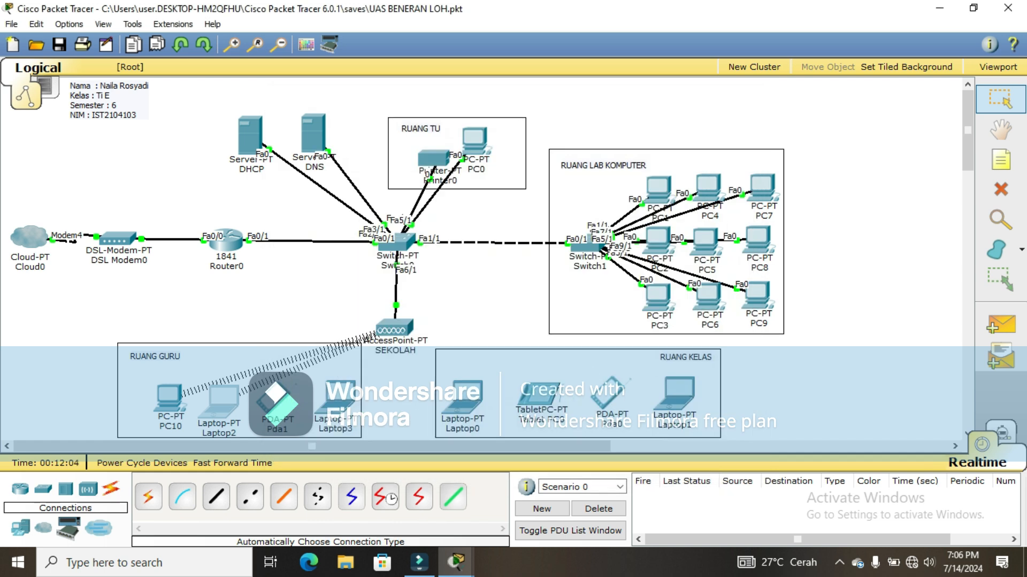
pyautogui.click(274, 404)
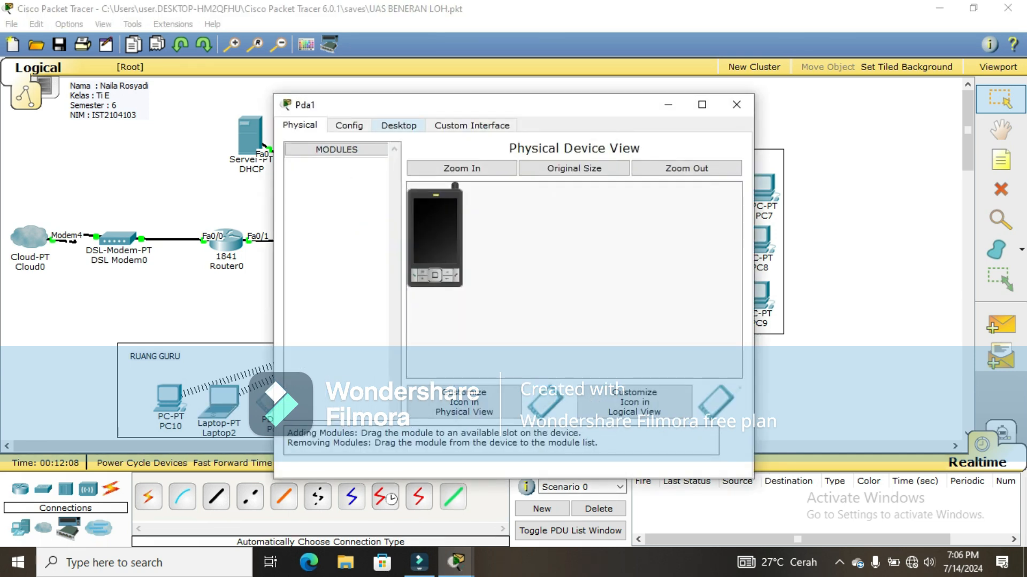
pyautogui.click(399, 125)
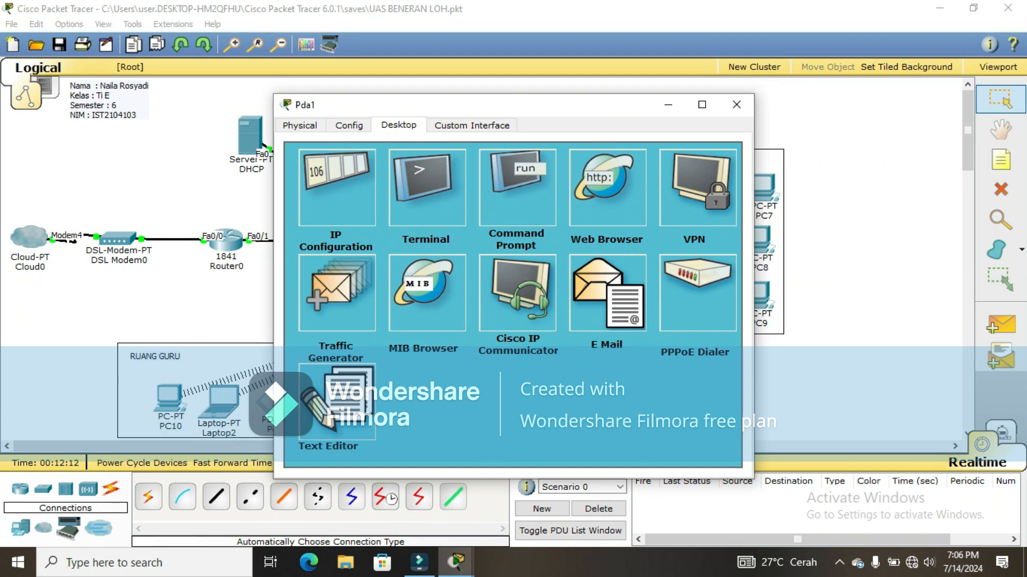
pyautogui.click(348, 126)
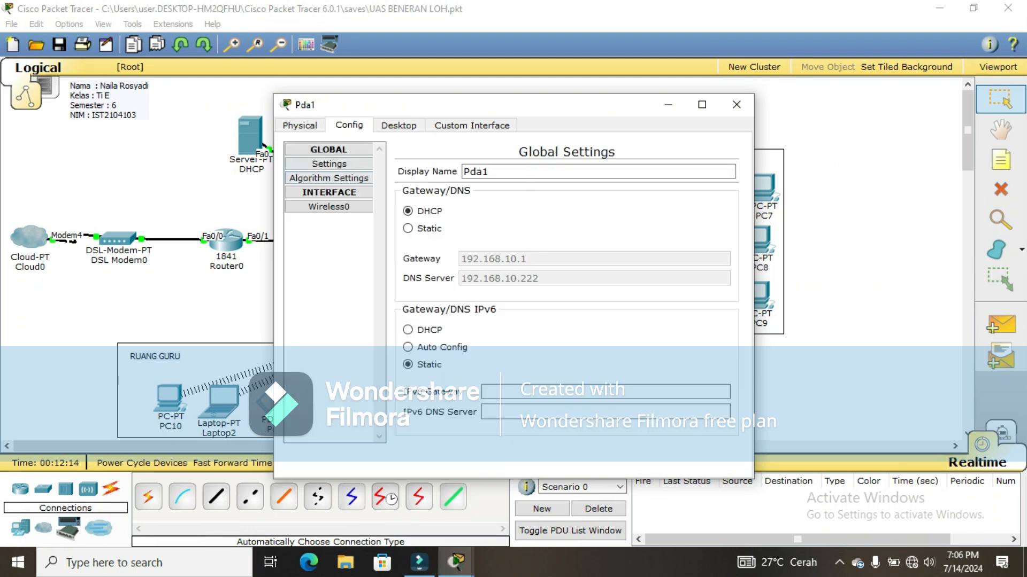
pyautogui.click(329, 207)
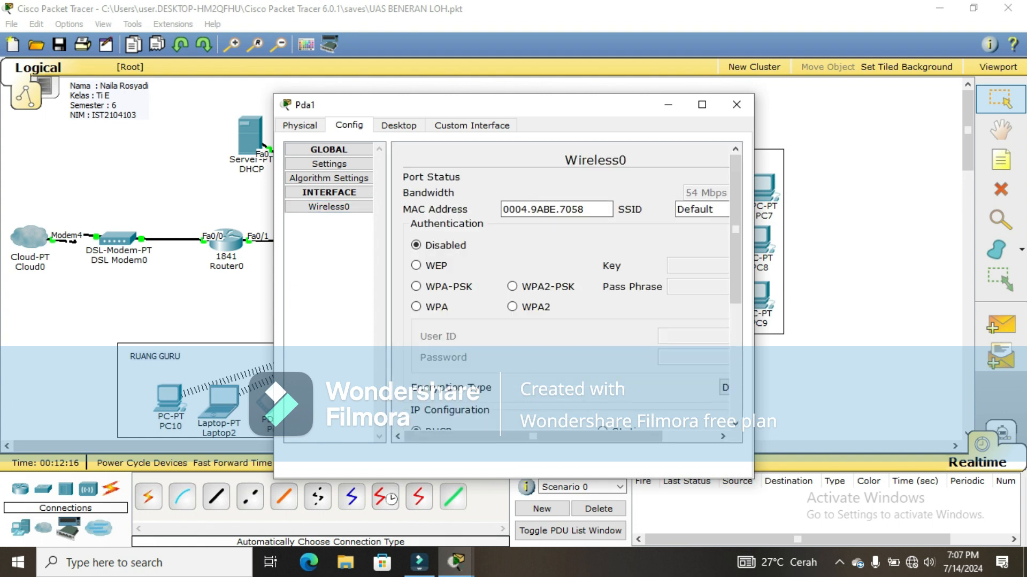
pyautogui.moveTo(716, 210); pyautogui.dragTo(676, 210)
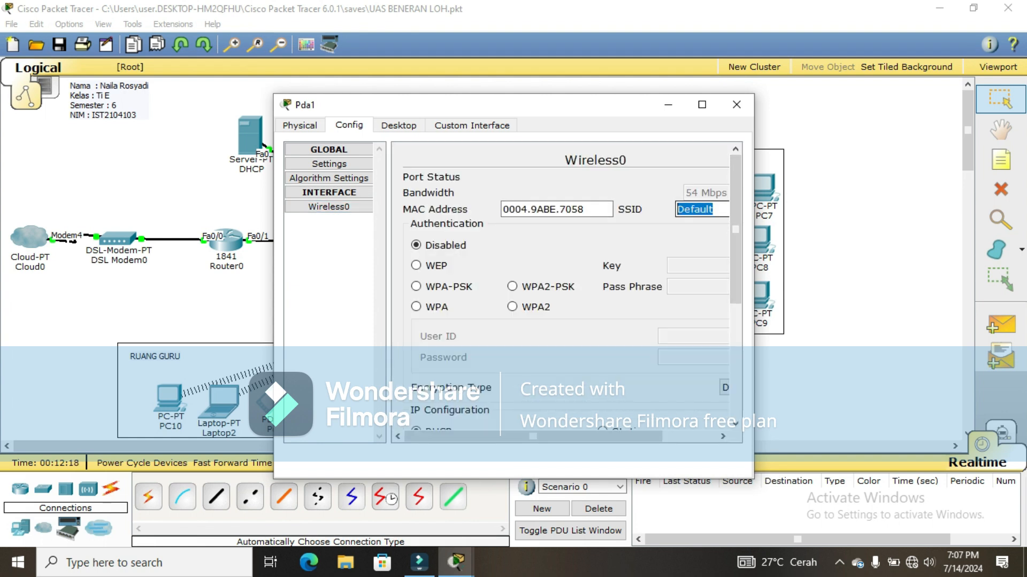
pyautogui.write('Sekolah')
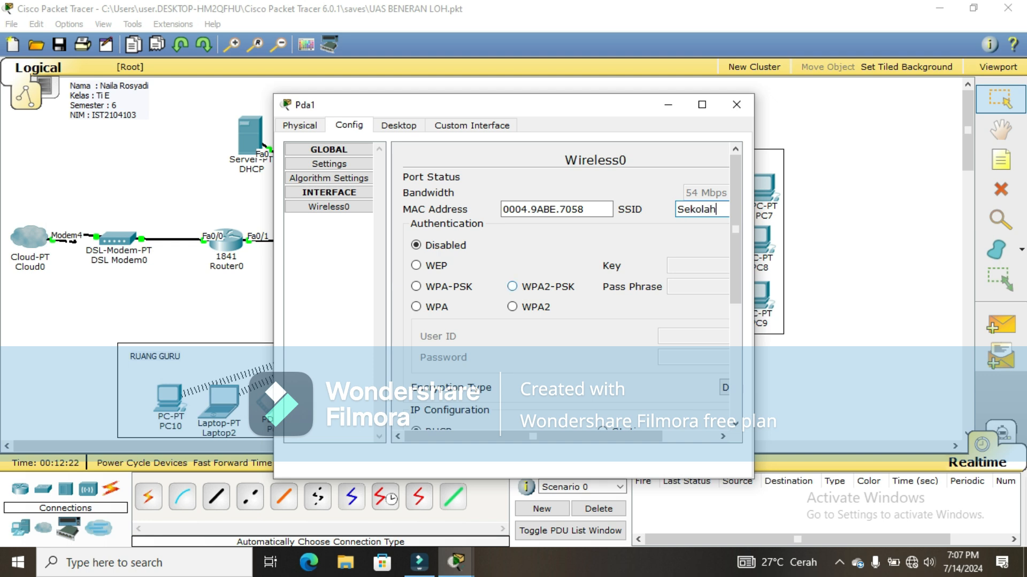
pyautogui.click(512, 287)
pyautogui.write('123')
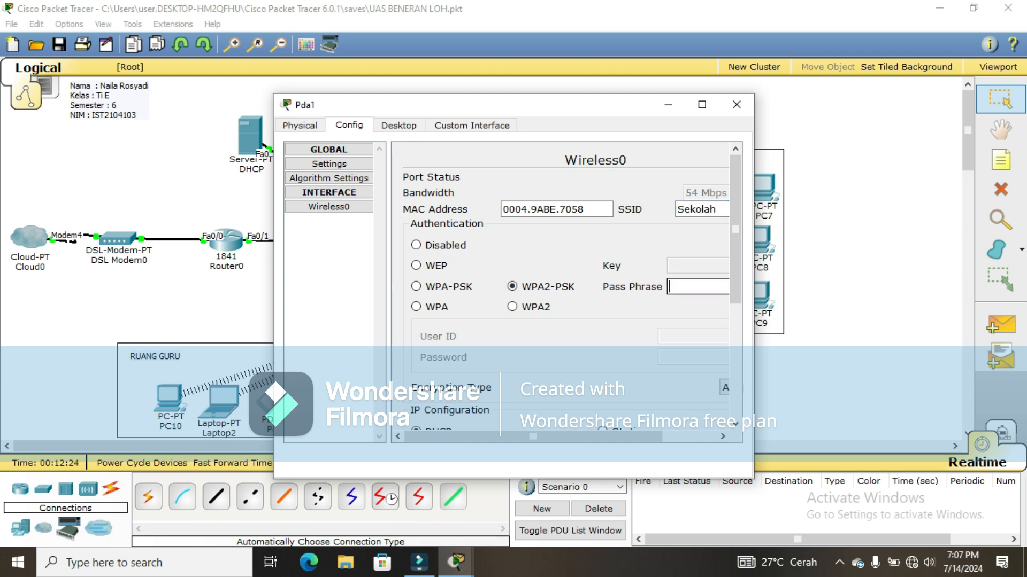
pyautogui.write('45678')
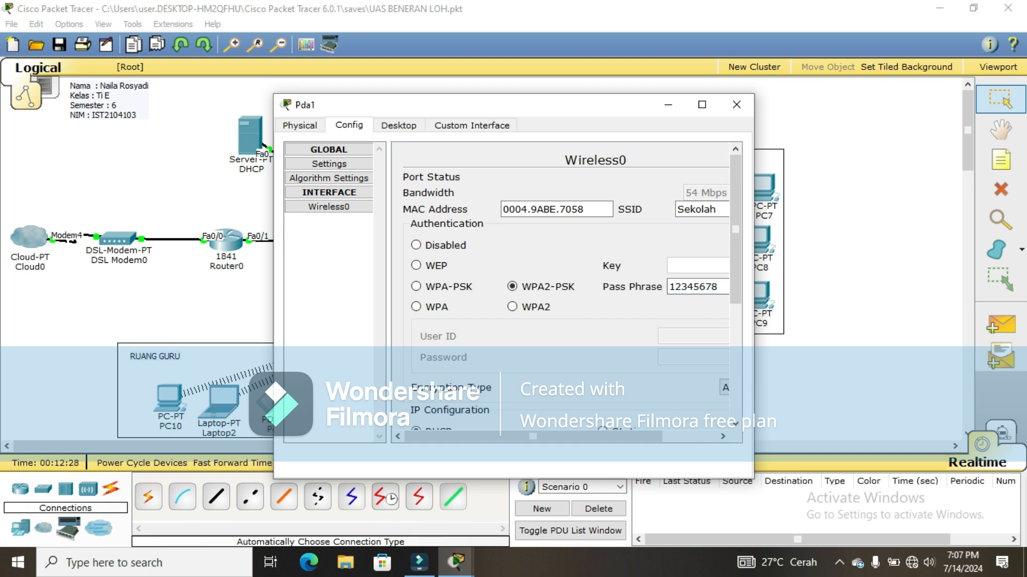
pyautogui.click(736, 105)
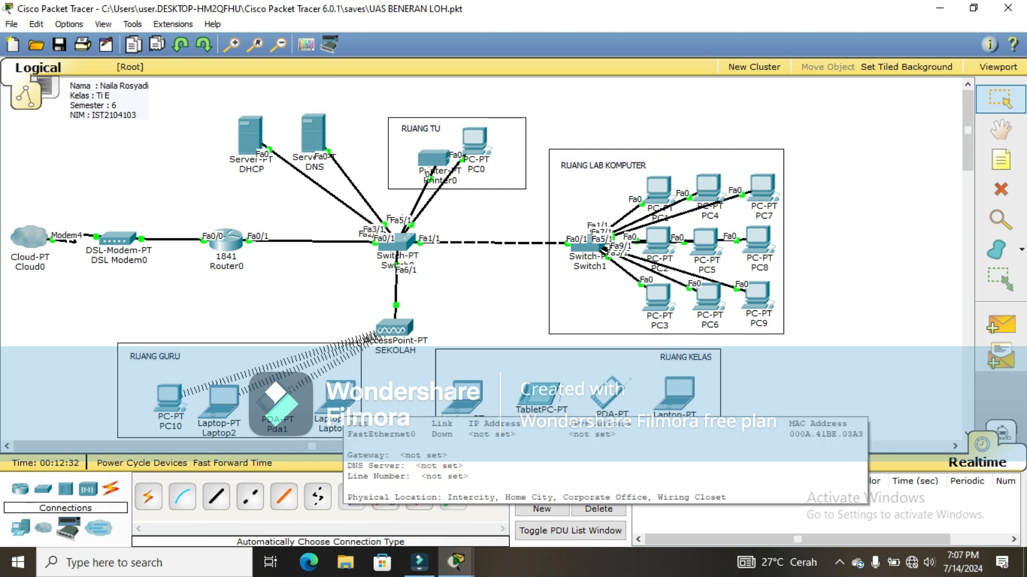
# Step: Connect Laptop3 to Sekolah through PC Wireless using the WPA2 pre-shared key
pyautogui.click(337, 409)
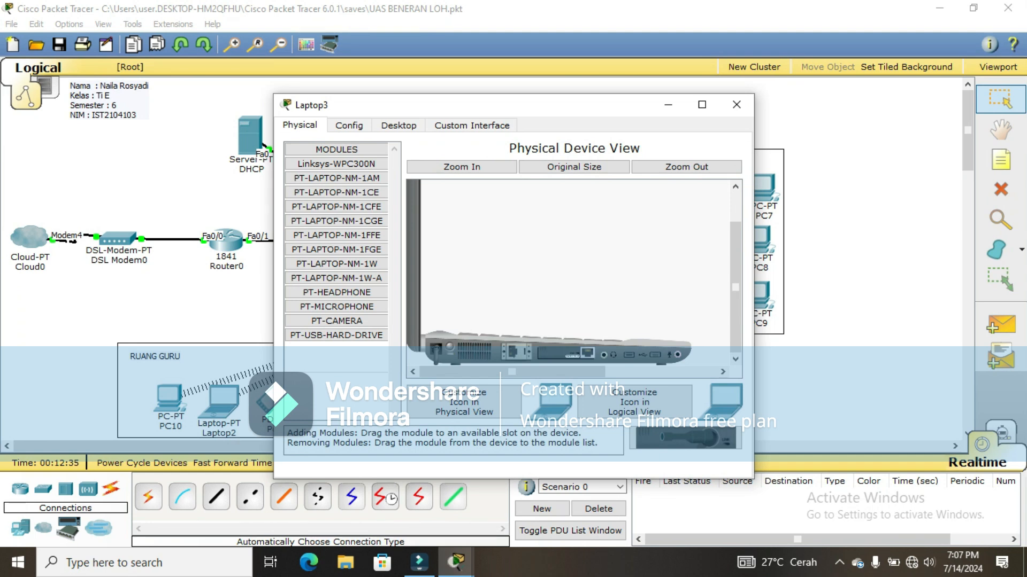
pyautogui.click(336, 164)
pyautogui.click(349, 125)
pyautogui.click(398, 125)
pyautogui.click(337, 276)
pyautogui.click(423, 236)
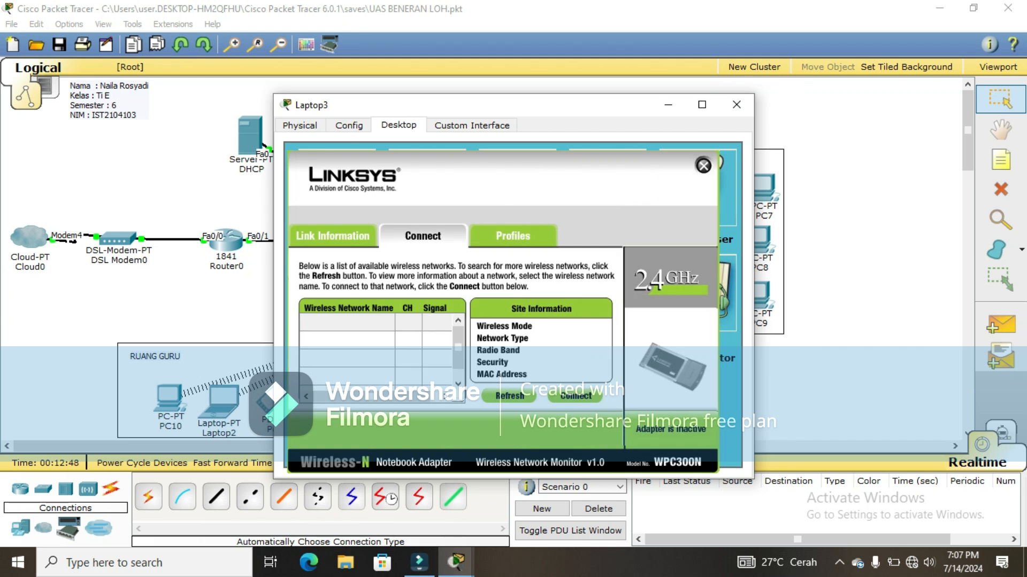
pyautogui.click(348, 322)
pyautogui.click(575, 396)
pyautogui.click(409, 331)
pyautogui.write('12345678')
pyautogui.click(652, 424)
pyautogui.click(703, 165)
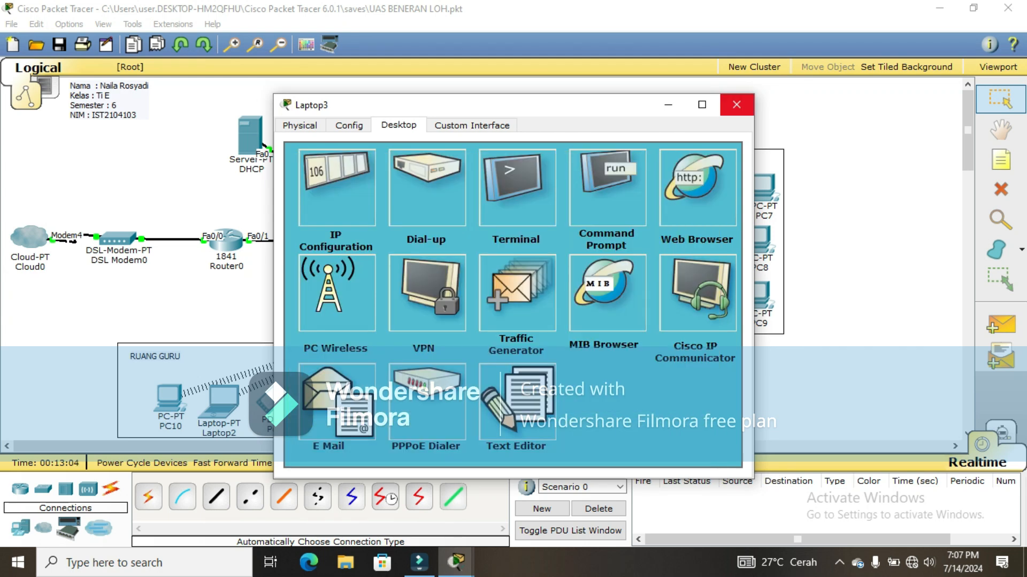
pyautogui.click(736, 104)
# Step: Connect Laptop0 to Sekolah through PC Wireless using the WPA2 pre-shared key
pyautogui.click(462, 399)
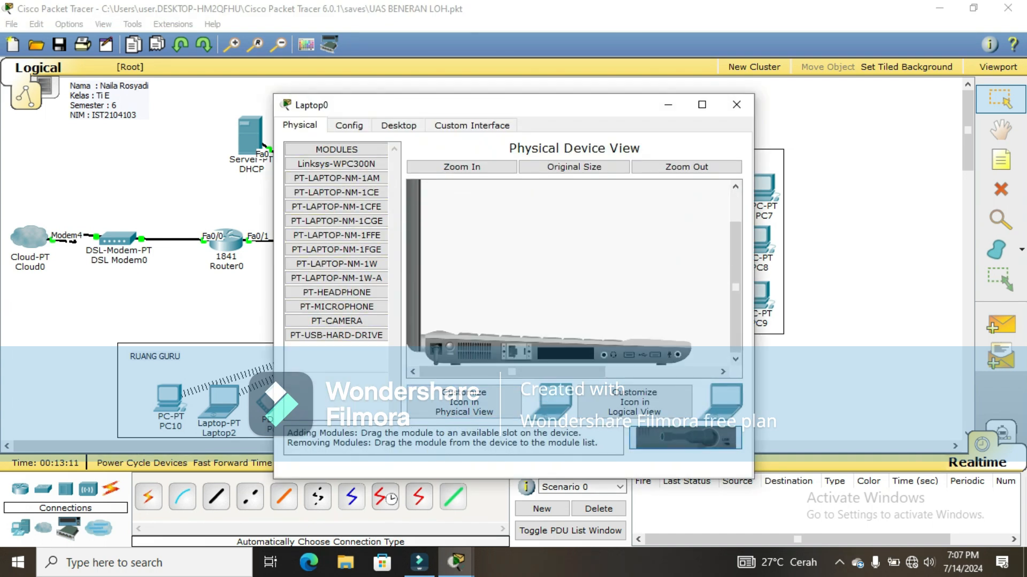
pyautogui.click(398, 125)
pyautogui.click(337, 294)
pyautogui.click(422, 236)
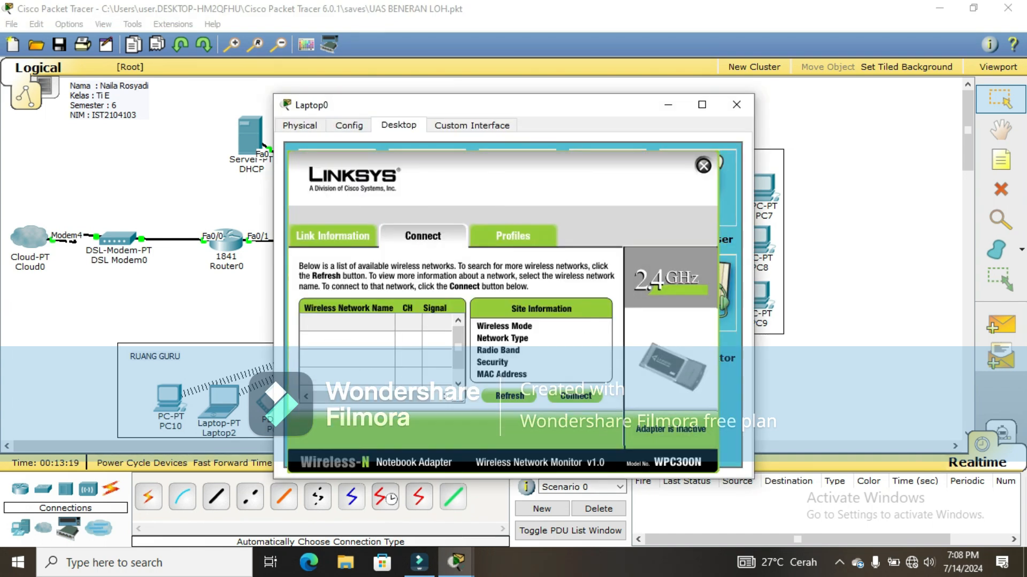
pyautogui.click(408, 322)
pyautogui.click(576, 397)
pyautogui.click(410, 330)
pyautogui.write('12345678')
pyautogui.click(652, 424)
pyautogui.click(737, 104)
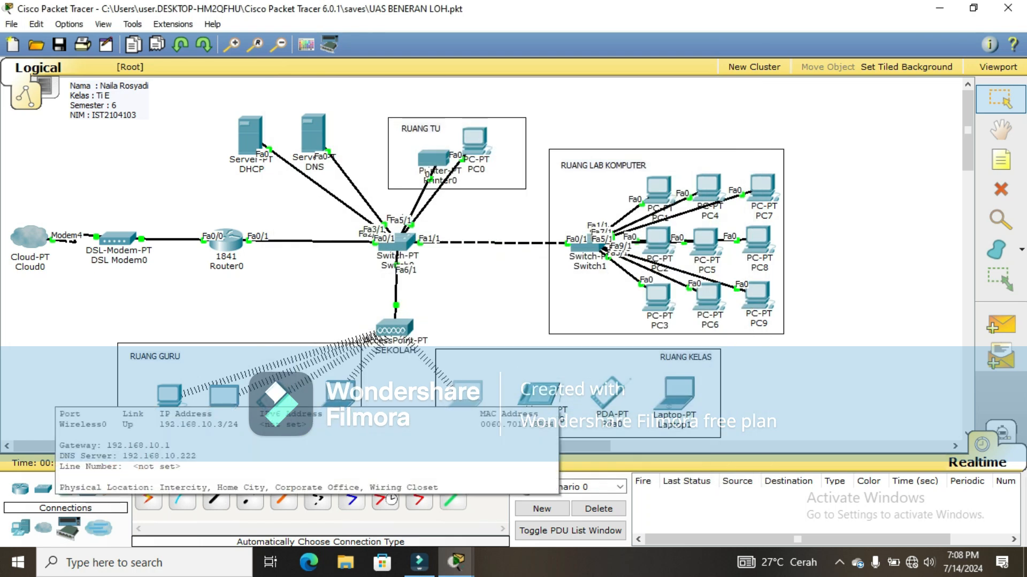
# Step: Set Tablet PC0's wireless SSID to Sekolah with WPA2-PSK and the network pass phrase
pyautogui.click(537, 397)
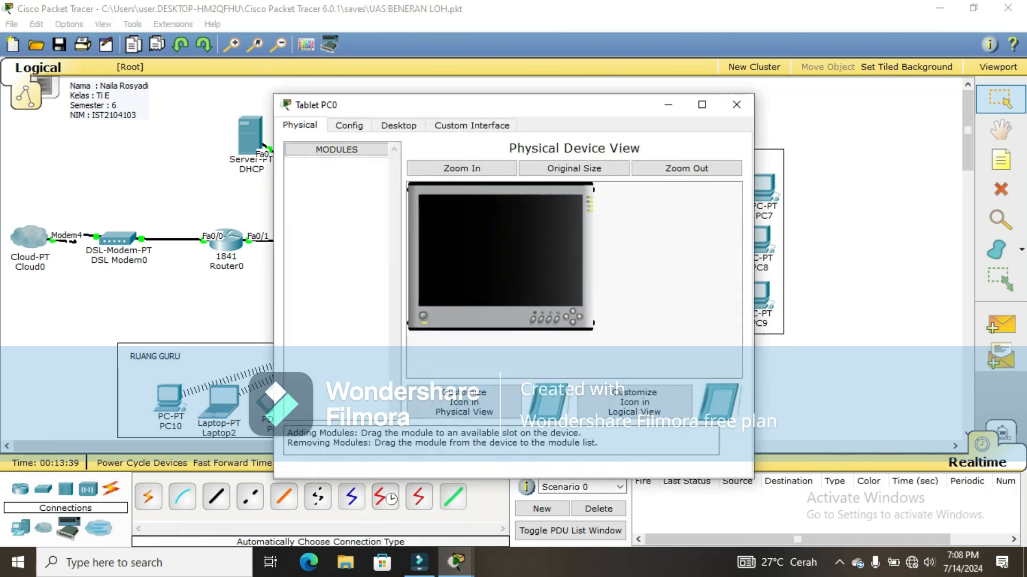
pyautogui.click(349, 125)
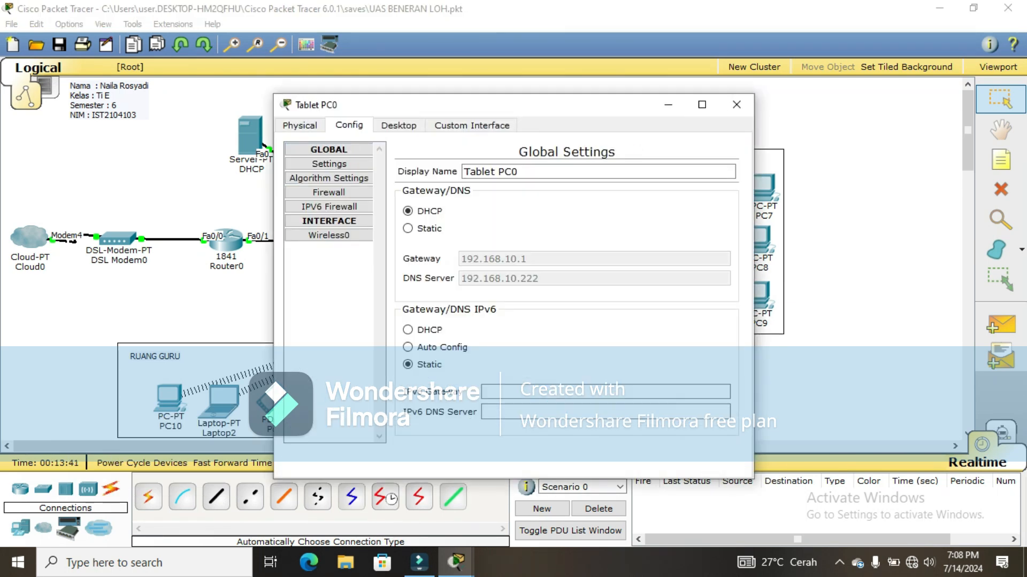
pyautogui.click(329, 235)
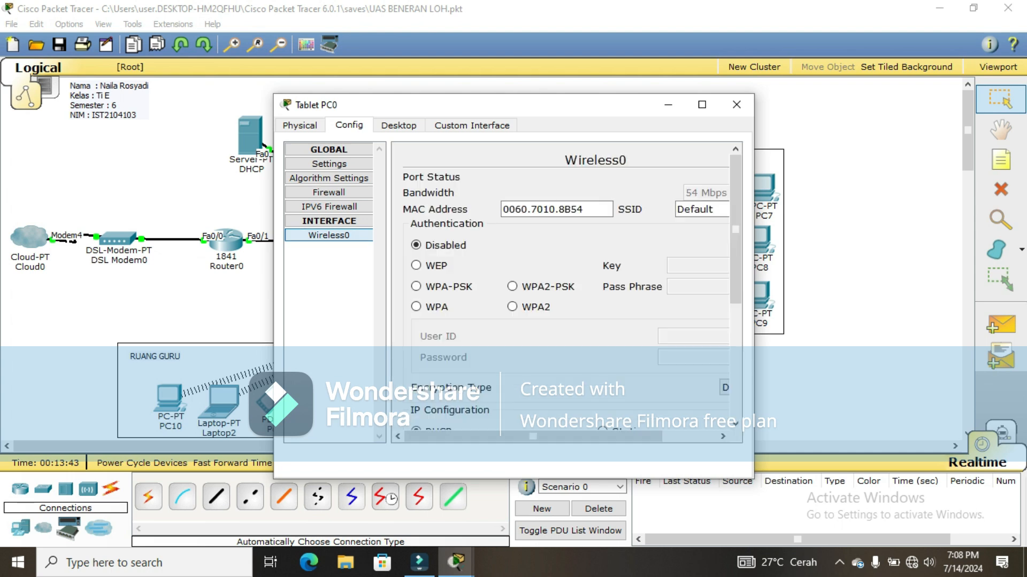
pyautogui.click(399, 126)
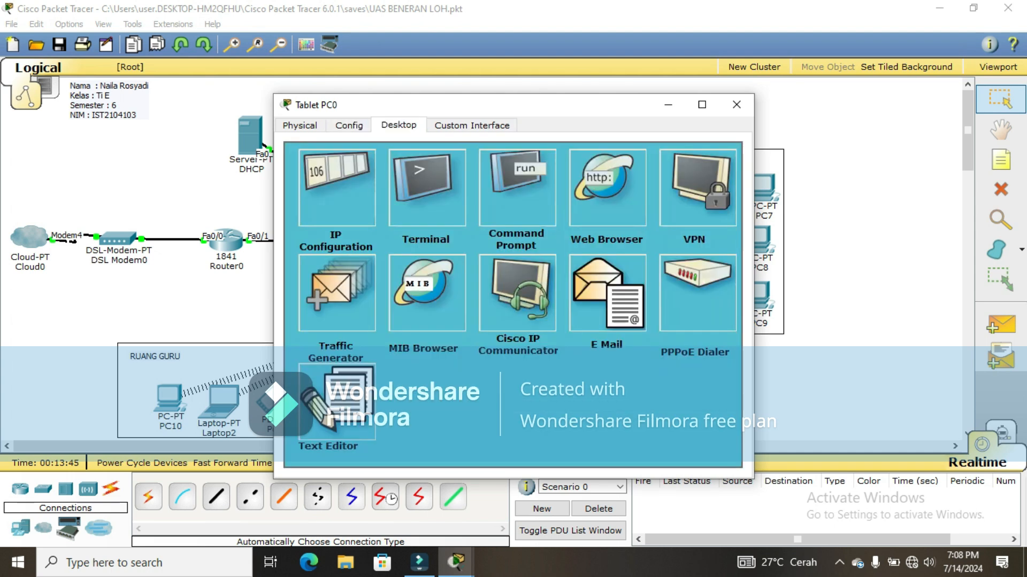
pyautogui.click(349, 125)
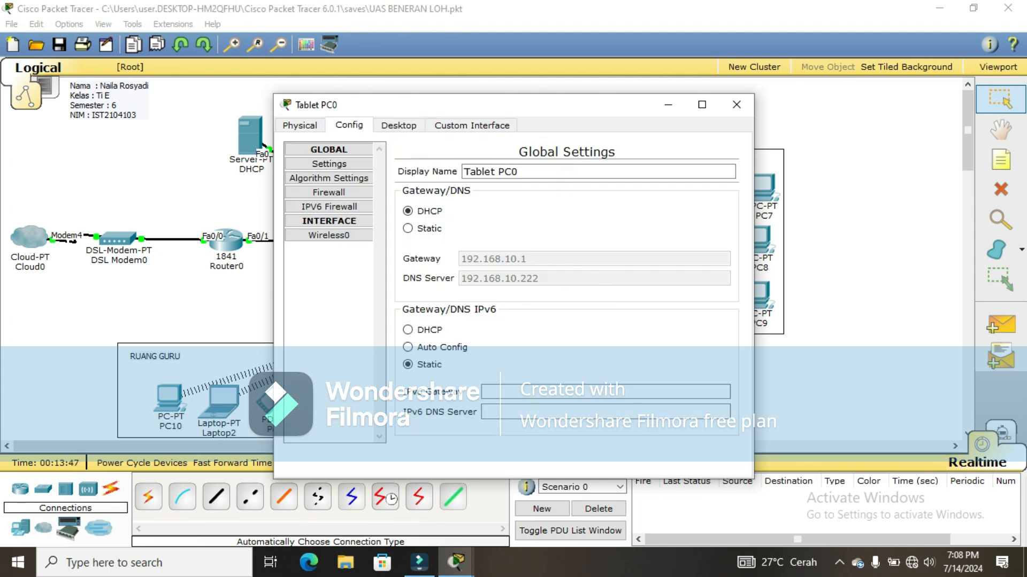
pyautogui.click(328, 236)
pyautogui.doubleClick(695, 209)
pyautogui.write('Sekolah')
pyautogui.click(512, 286)
pyautogui.click(698, 287)
pyautogui.write('12345678')
pyautogui.click(736, 105)
# Step: Set Pda0's wireless SSID to Sekolah with WPA2-PSK and the network pass phrase
pyautogui.click(270, 402)
pyautogui.click(349, 125)
pyautogui.click(328, 207)
pyautogui.doubleClick(694, 210)
pyautogui.write('Sekolah')
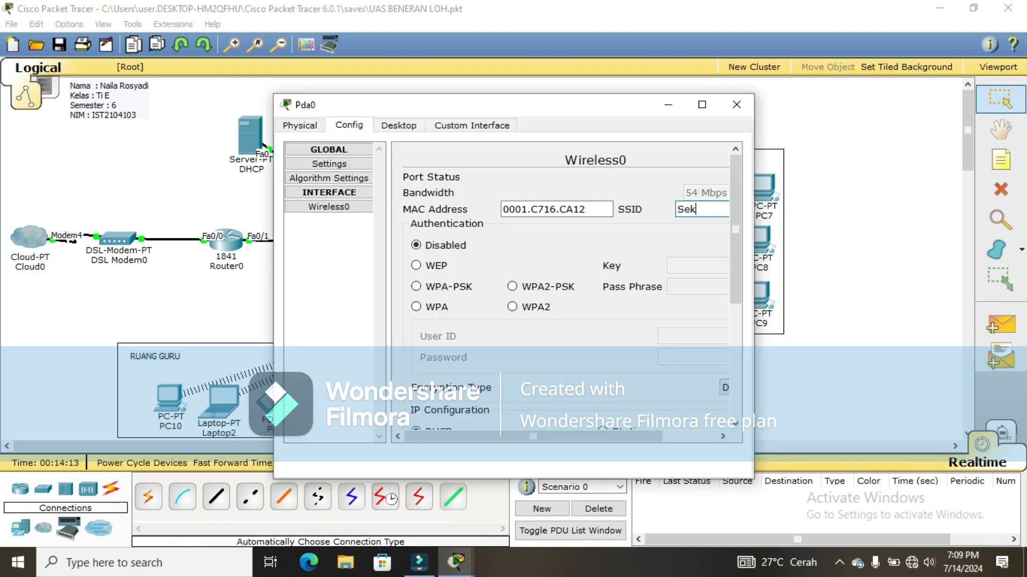
pyautogui.click(512, 287)
pyautogui.click(697, 287)
pyautogui.write('12345678')
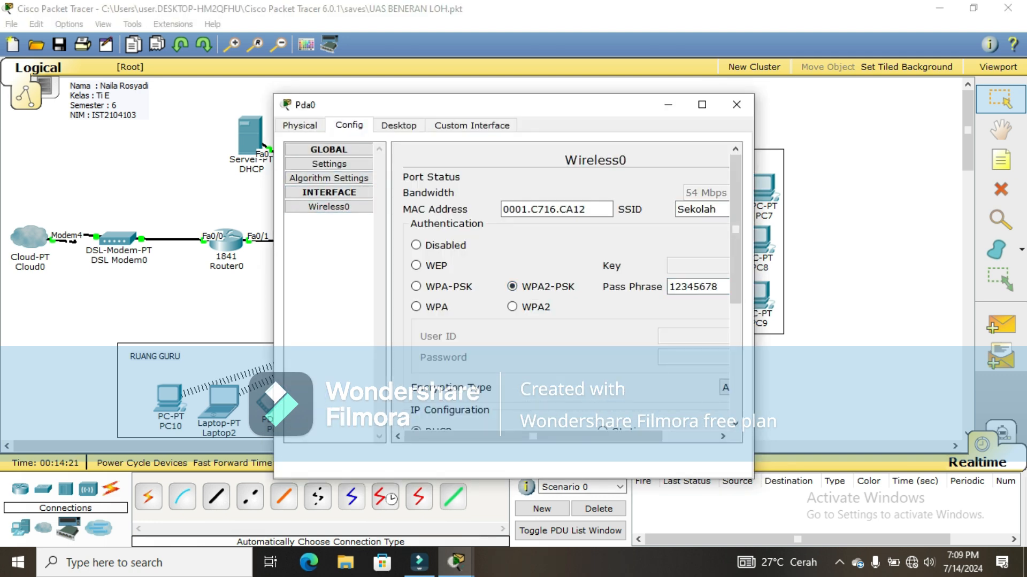
pyautogui.click(737, 104)
# Step: Replace Laptop1's wired Ethernet module with a Linksys-WPC300N wireless card
pyautogui.click(673, 395)
pyautogui.click(449, 348)
pyautogui.moveTo(567, 353); pyautogui.dragTo(337, 350)
pyautogui.moveTo(335, 164); pyautogui.dragTo(566, 353)
pyautogui.click(450, 348)
# Step: Connect Laptop1 to the Sekolah network through PC Wireless using the pre-shared key
pyautogui.click(349, 125)
pyautogui.click(398, 125)
pyautogui.click(339, 289)
pyautogui.click(348, 323)
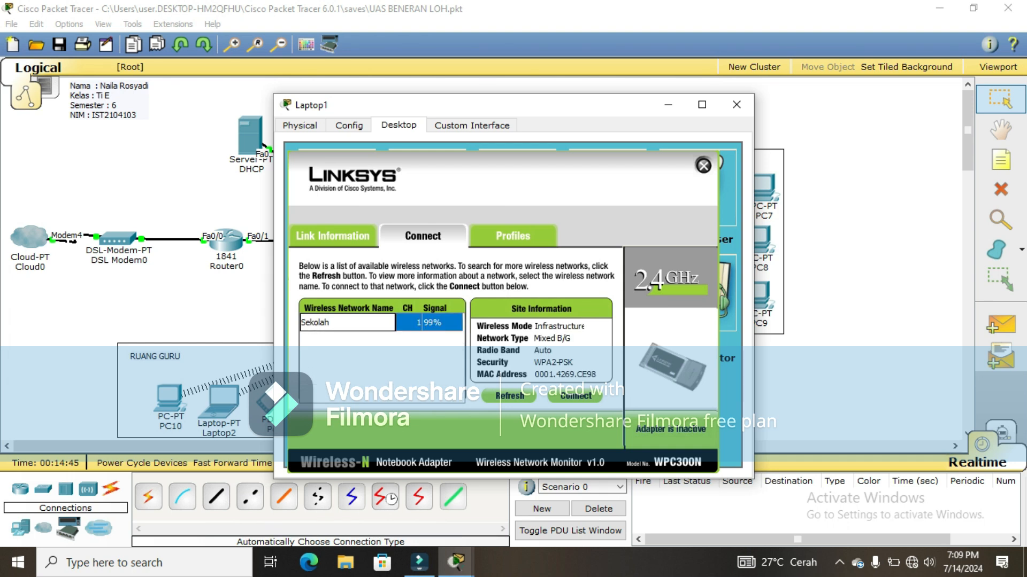
pyautogui.click(576, 396)
pyautogui.click(409, 330)
pyautogui.write('12345678')
pyautogui.click(652, 425)
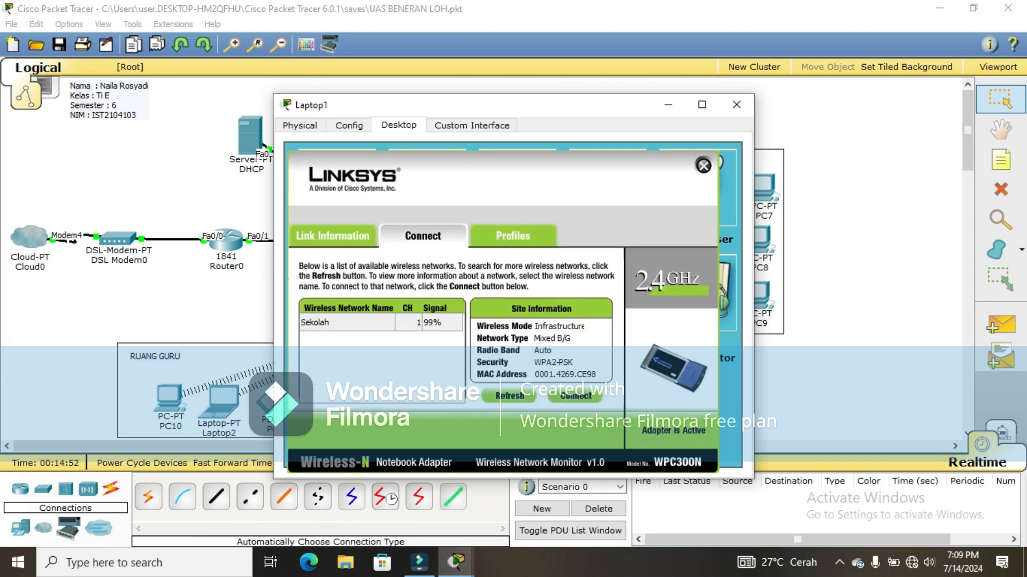
pyautogui.click(736, 104)
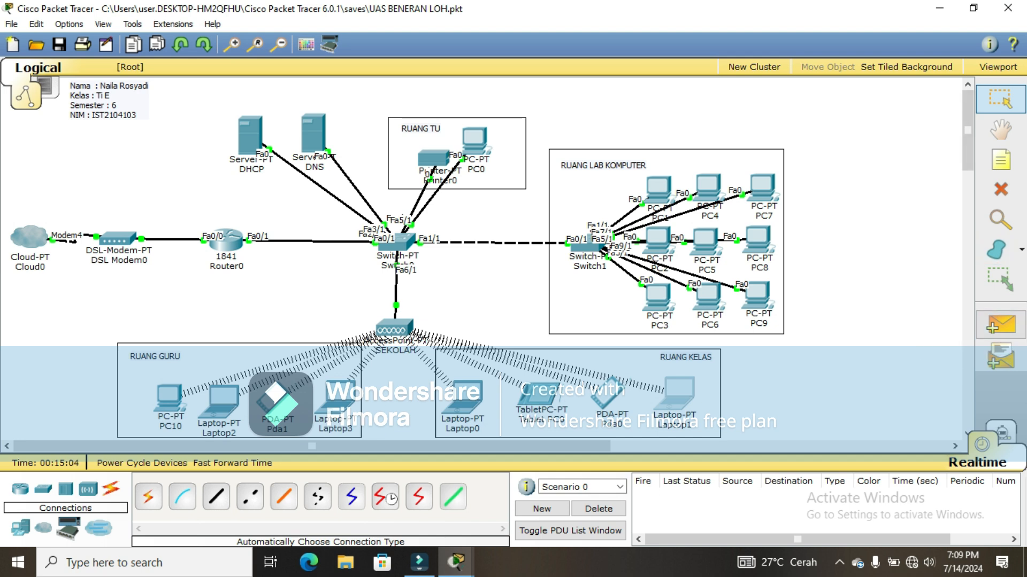
# Step: Add simple PDU pings from PC3 to PC7 and from Laptop1 to Tablet PC0
pyautogui.click(1000, 325)
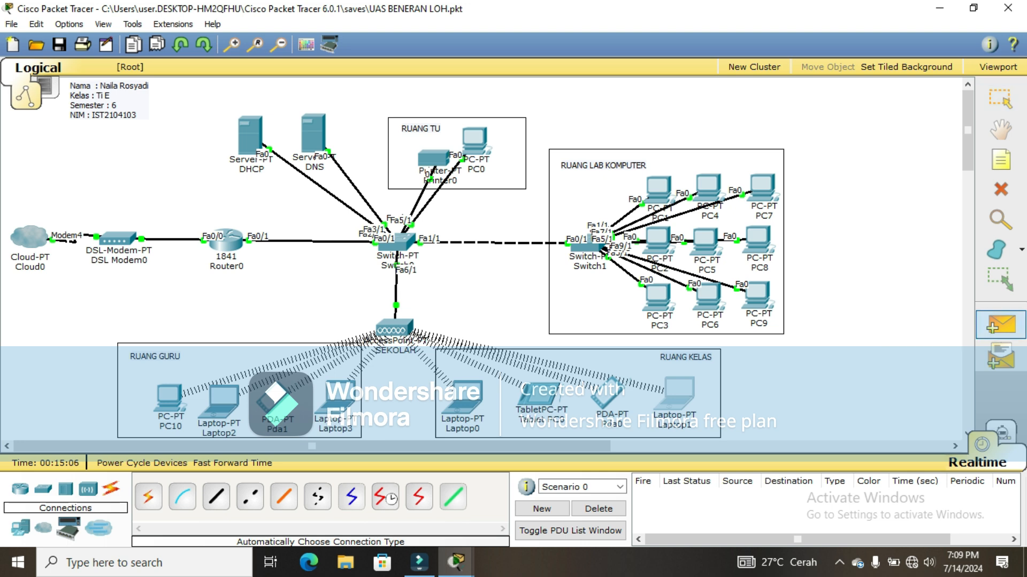
pyautogui.moveTo(657, 297)
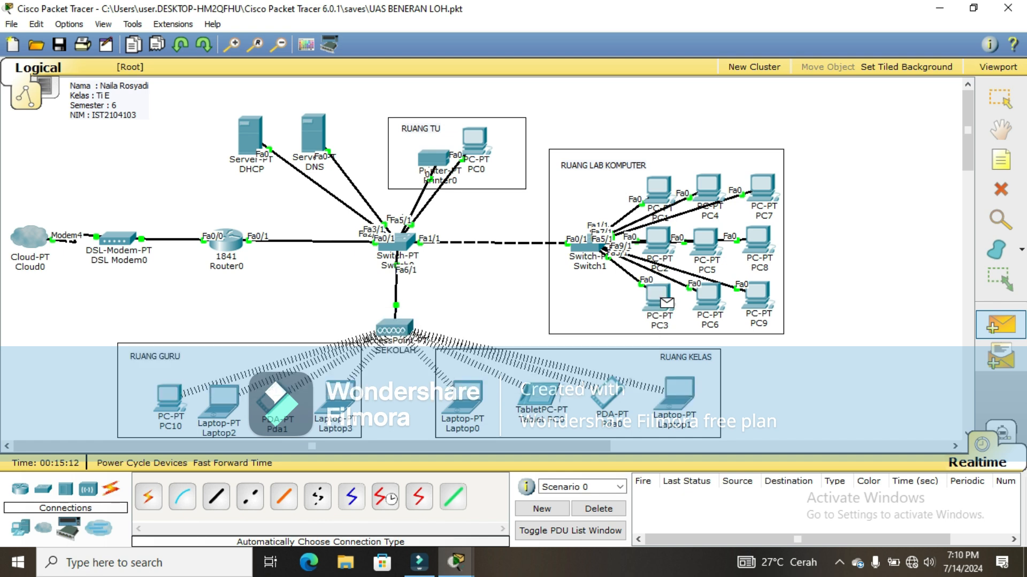
pyautogui.click(762, 187)
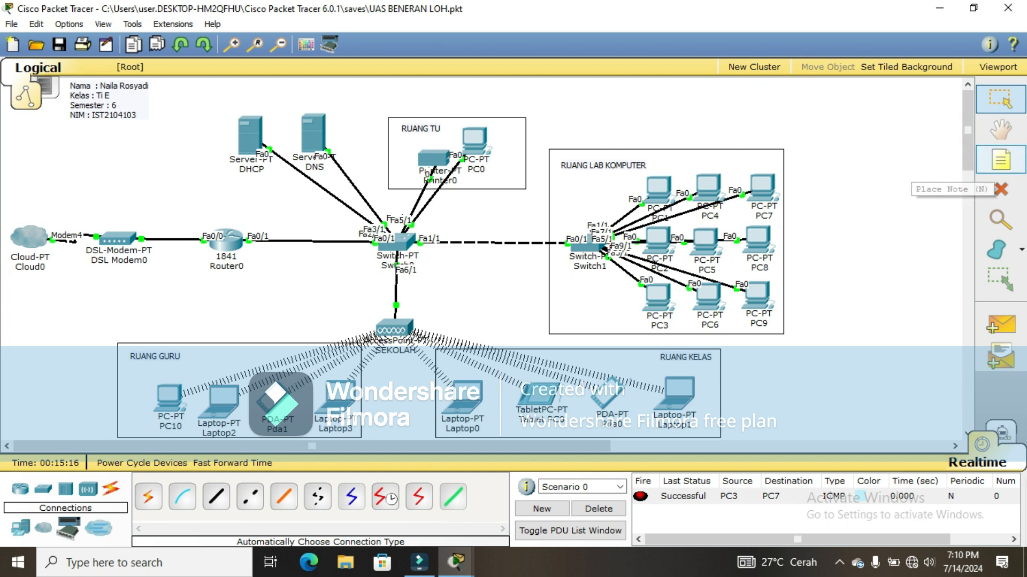
pyautogui.click(1000, 325)
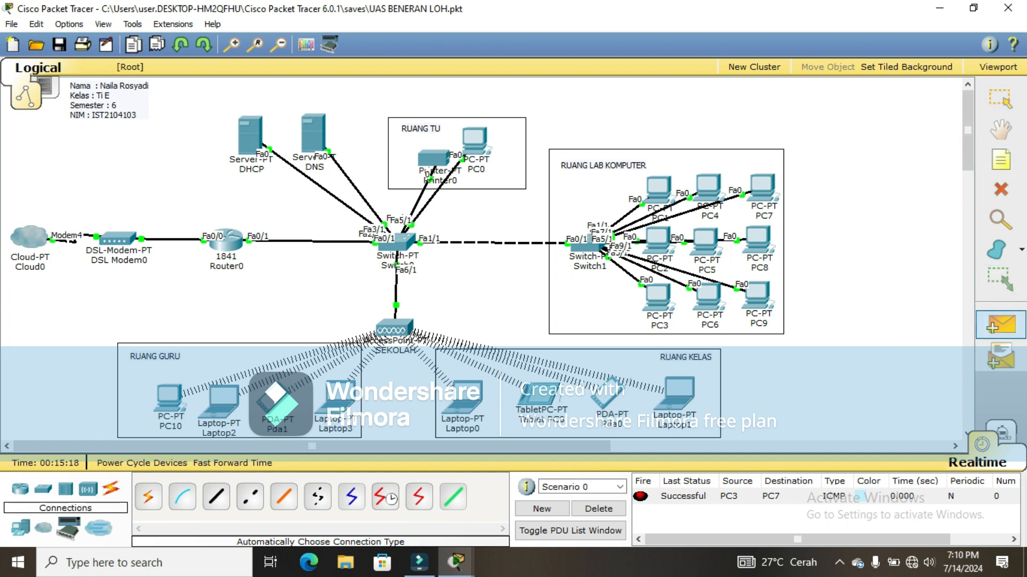
pyautogui.click(679, 391)
pyautogui.click(537, 393)
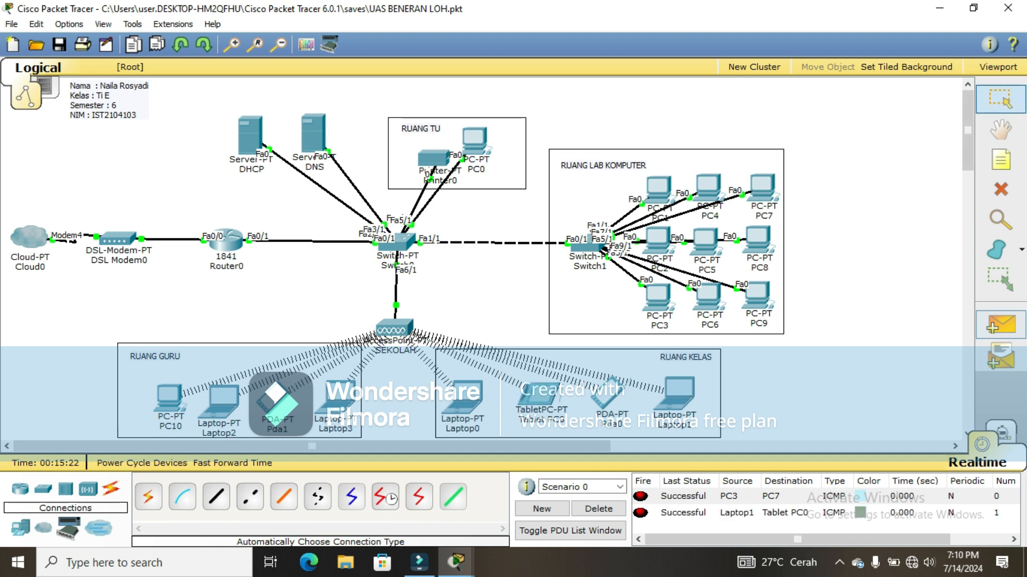
# Step: Add simple PDU pings from Laptop3 to PC10 and from PC0 to Printer0
pyautogui.click(1000, 325)
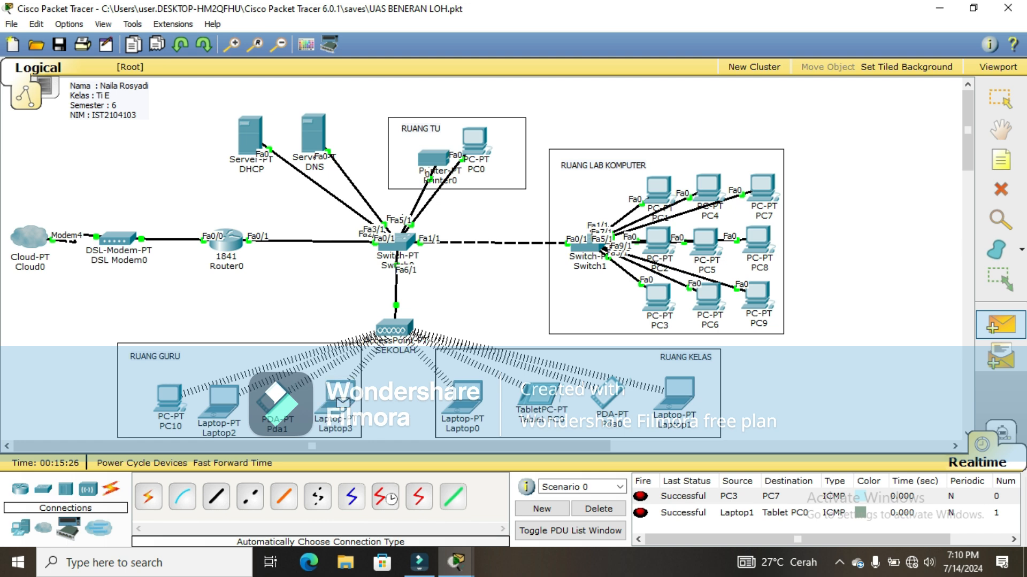
pyautogui.click(169, 397)
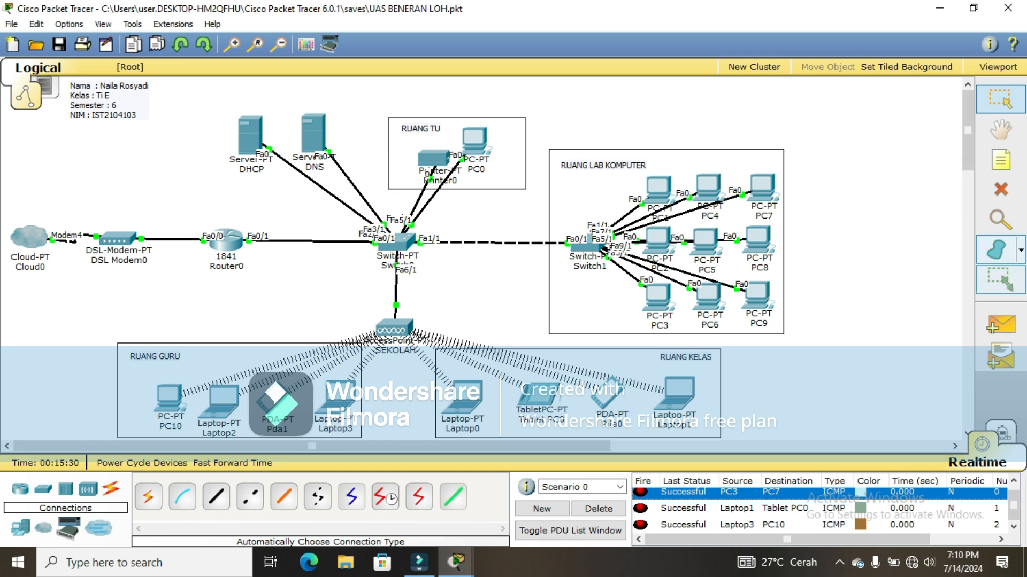
pyautogui.click(1000, 325)
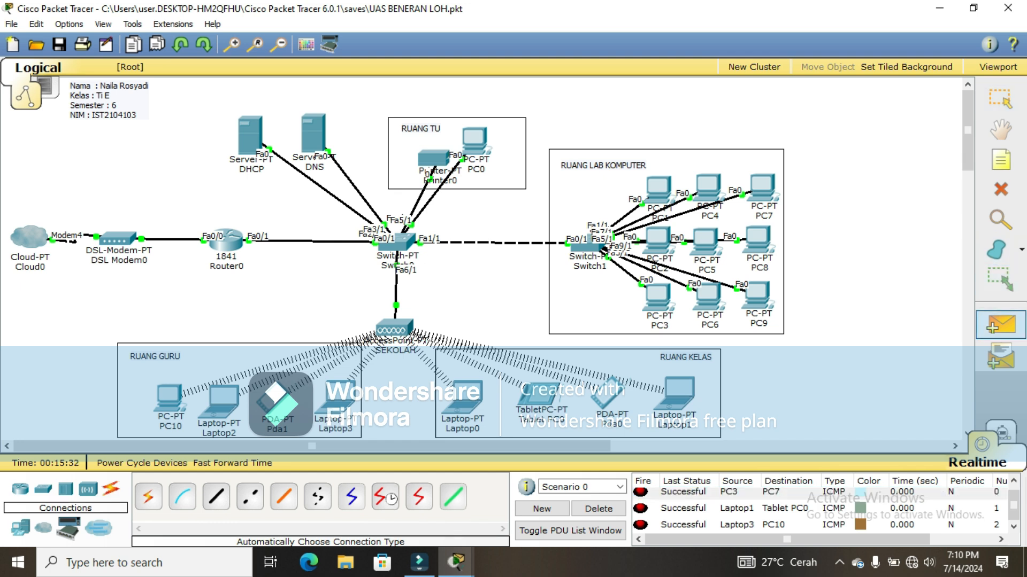
pyautogui.click(476, 141)
pyautogui.click(433, 158)
pyautogui.moveTo(1013, 498); pyautogui.dragTo(1013, 509)
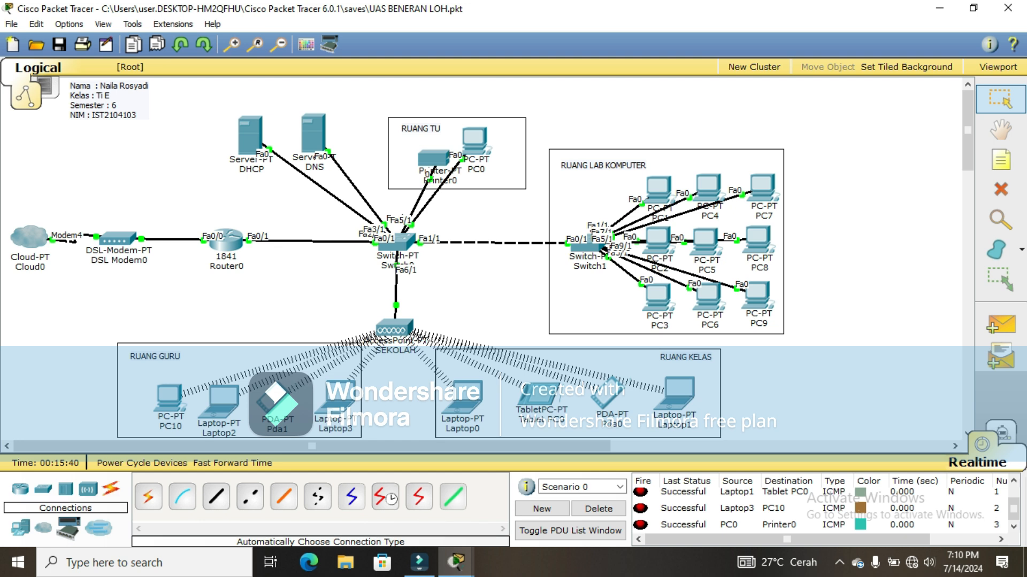
# Step: Delete the existing test PDUs and ping from PC8 to PC10
pyautogui.click(599, 509)
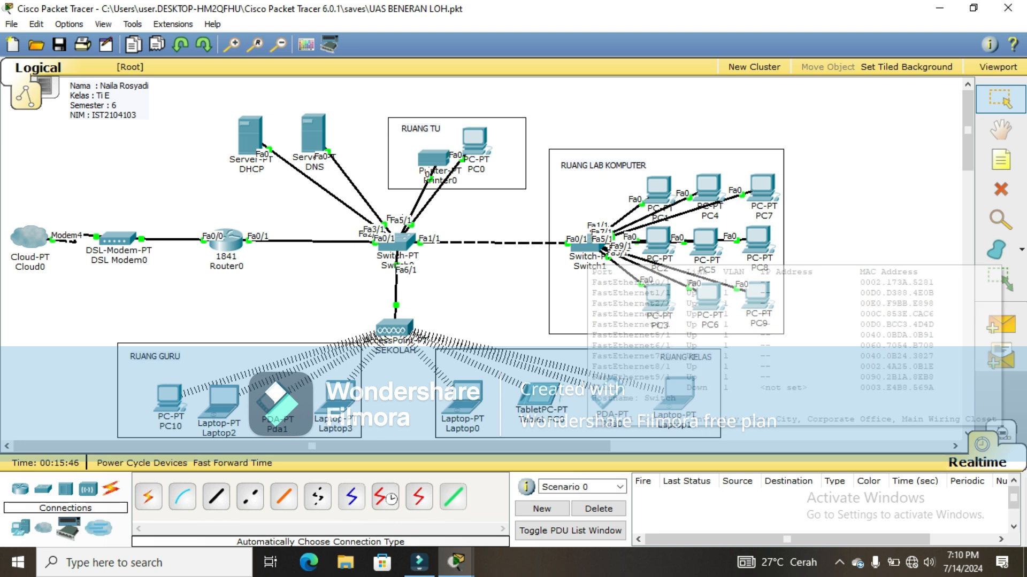
pyautogui.click(1000, 325)
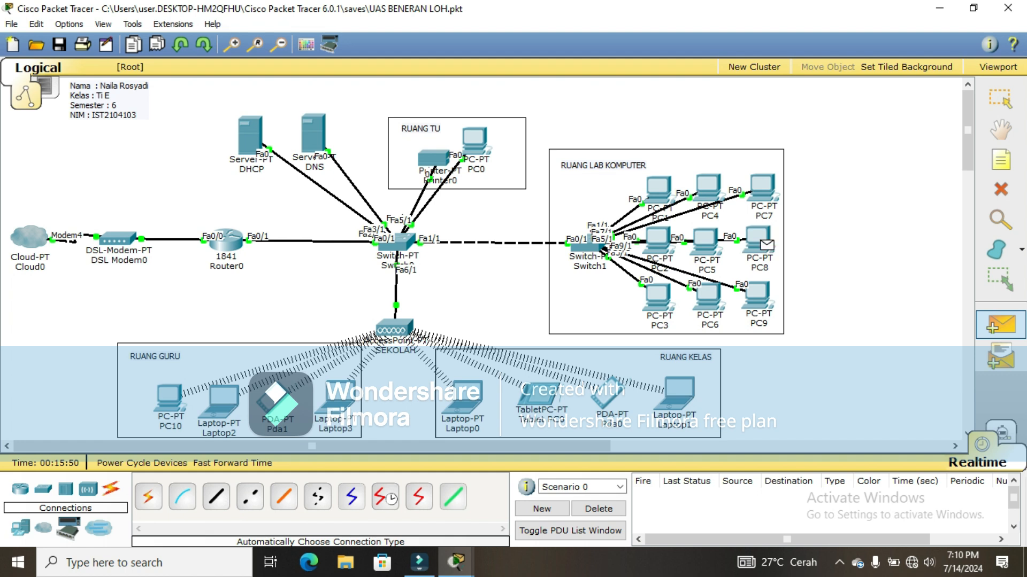
pyautogui.click(759, 241)
pyautogui.click(169, 397)
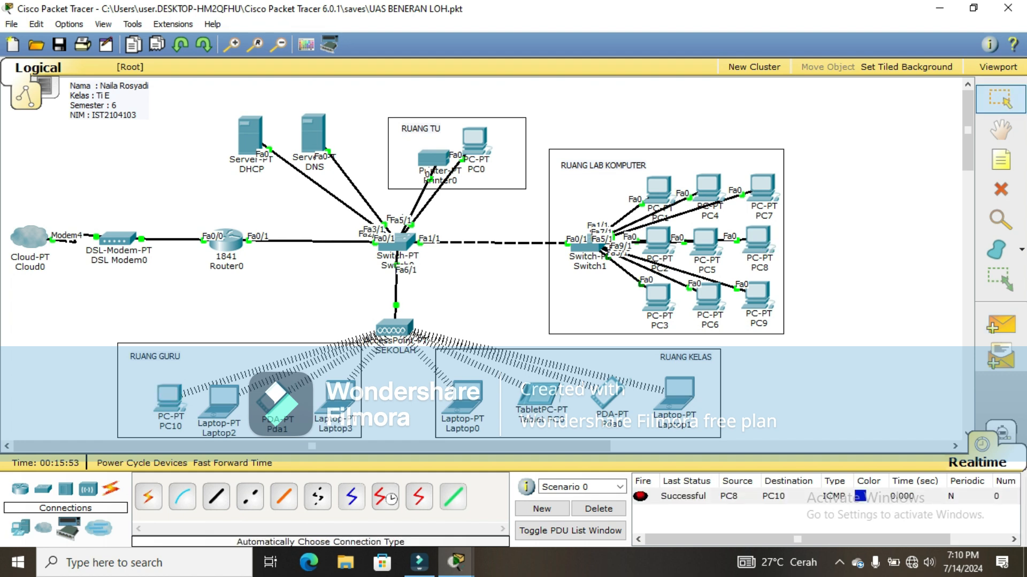
# Step: Add simple PDU pings from Pda0 to PC0 and from Laptop3 to Printer0
pyautogui.click(1000, 325)
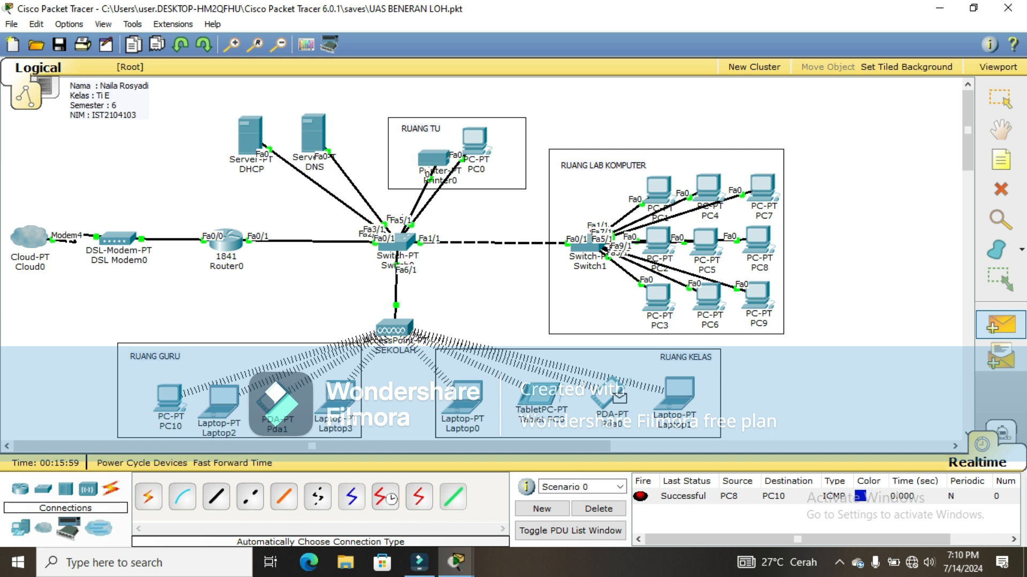
pyautogui.click(475, 140)
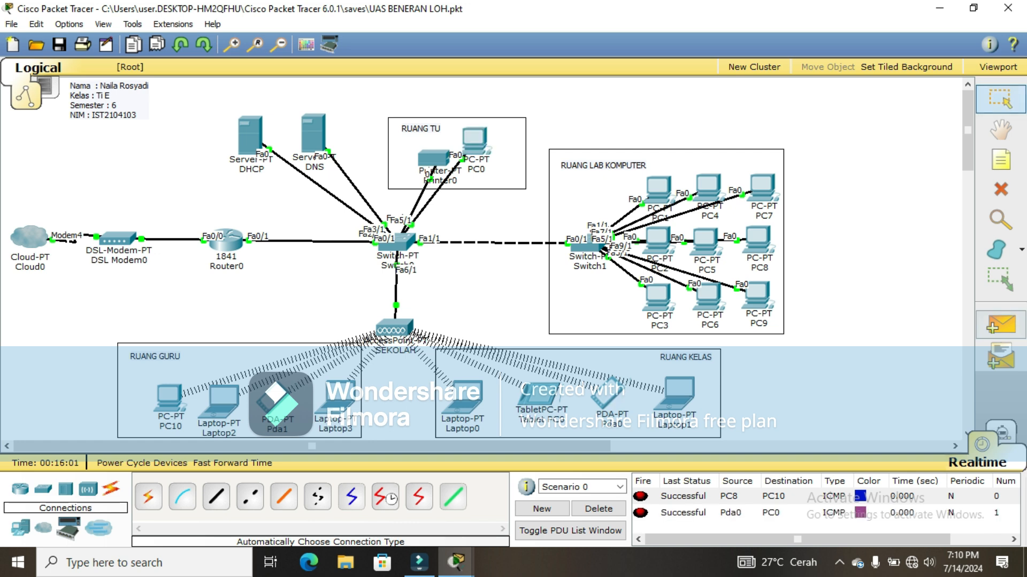
pyautogui.click(1000, 324)
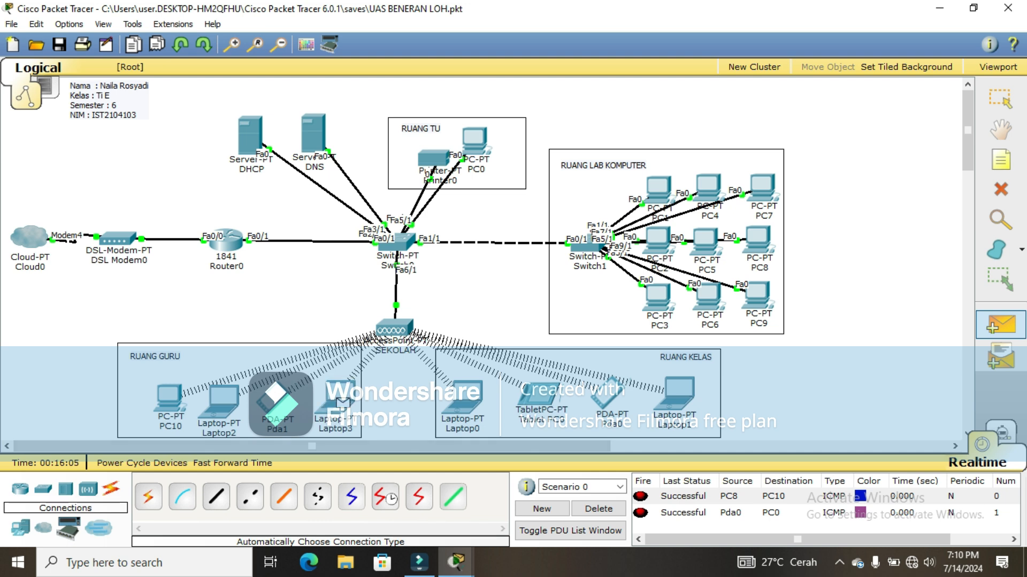
pyautogui.click(432, 158)
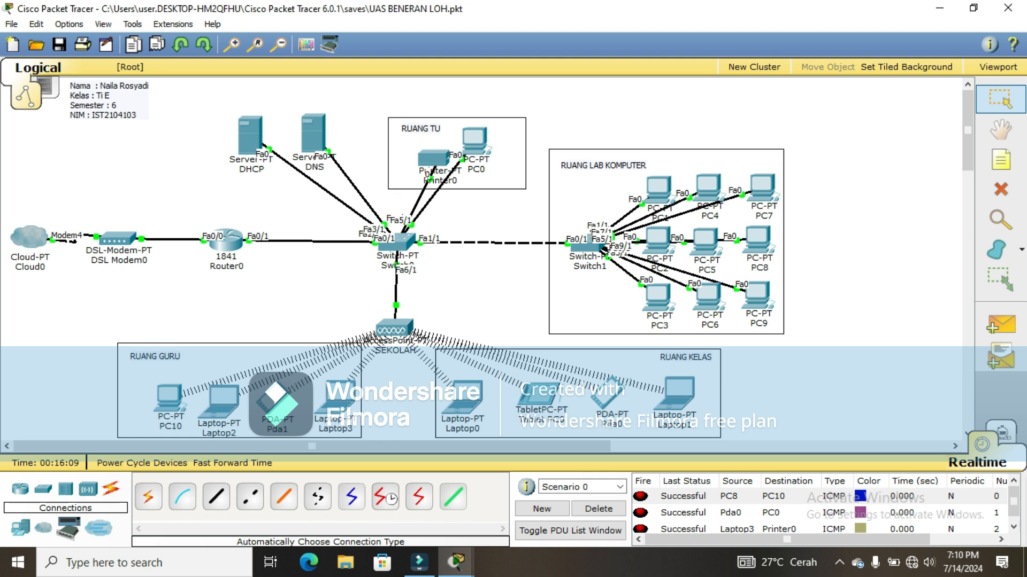
pyautogui.scroll(-1, 819, 511)
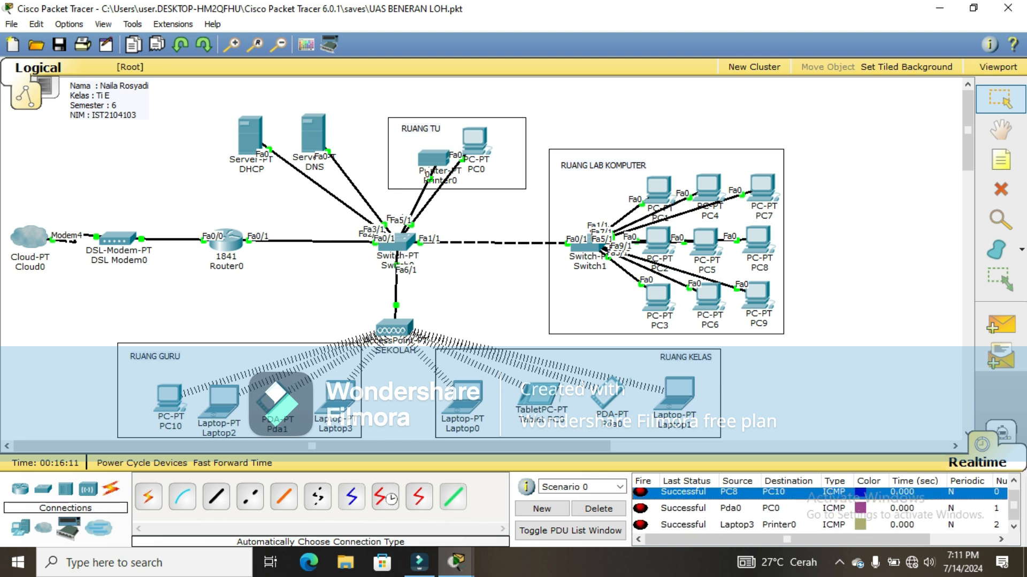